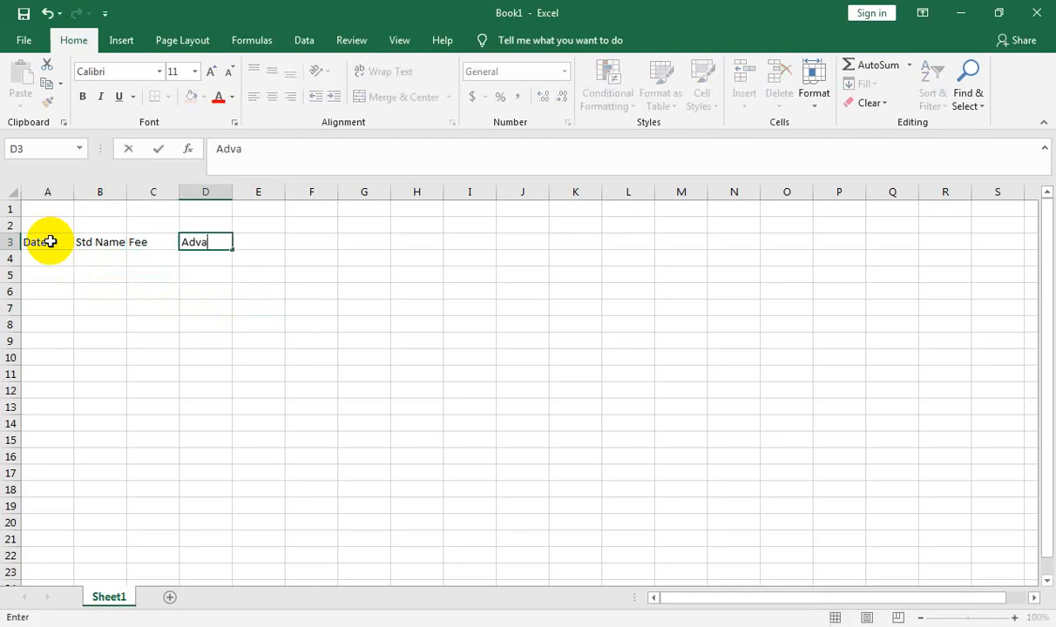
Step: Enter the column headers Advance, Balance and Due Date in cells D3 to F3
text(dvance)
key(Tab)
text(Balance)
key(Tab)
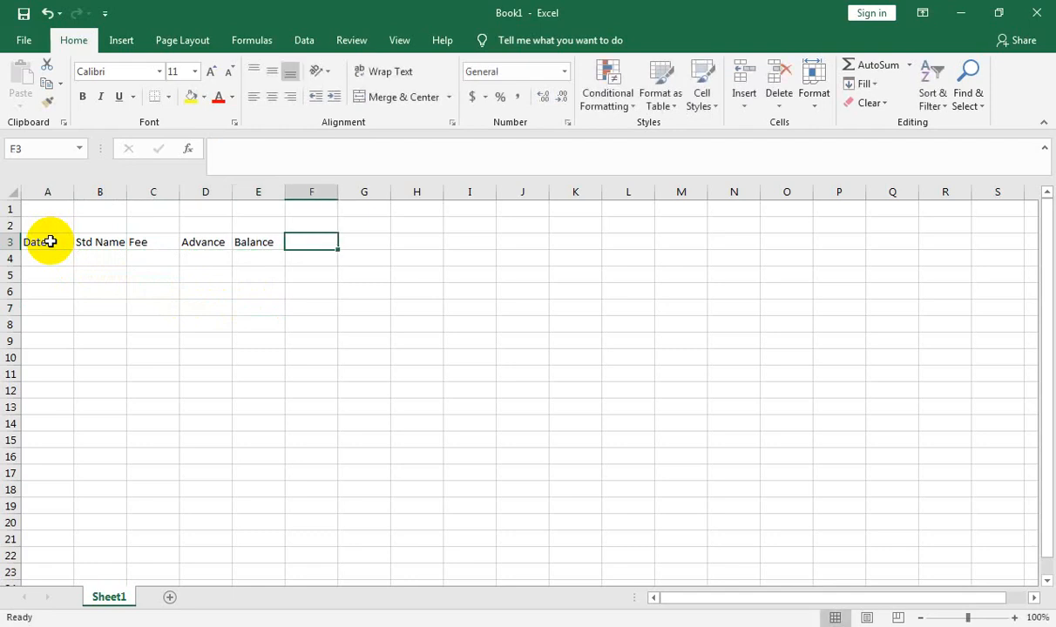
text(Dye Date)
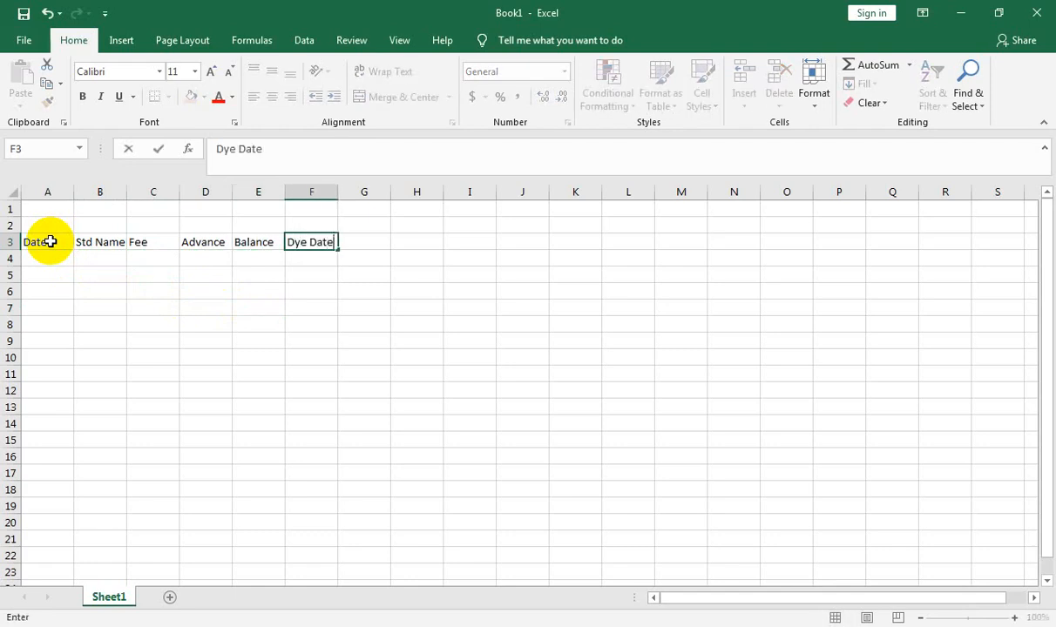
key(Tab)
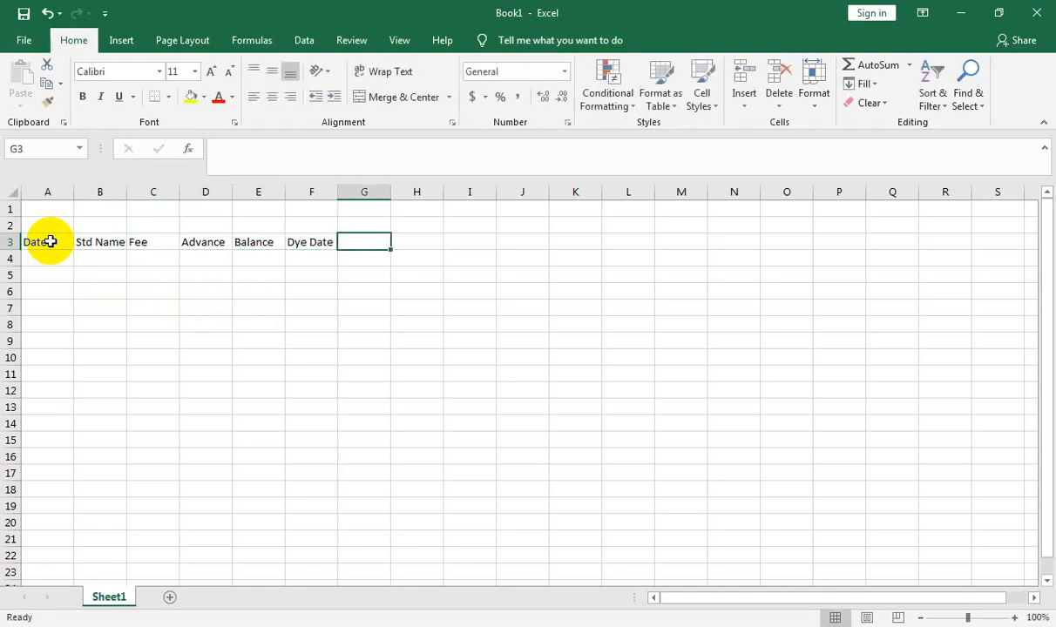
key(Left)
key(F2)
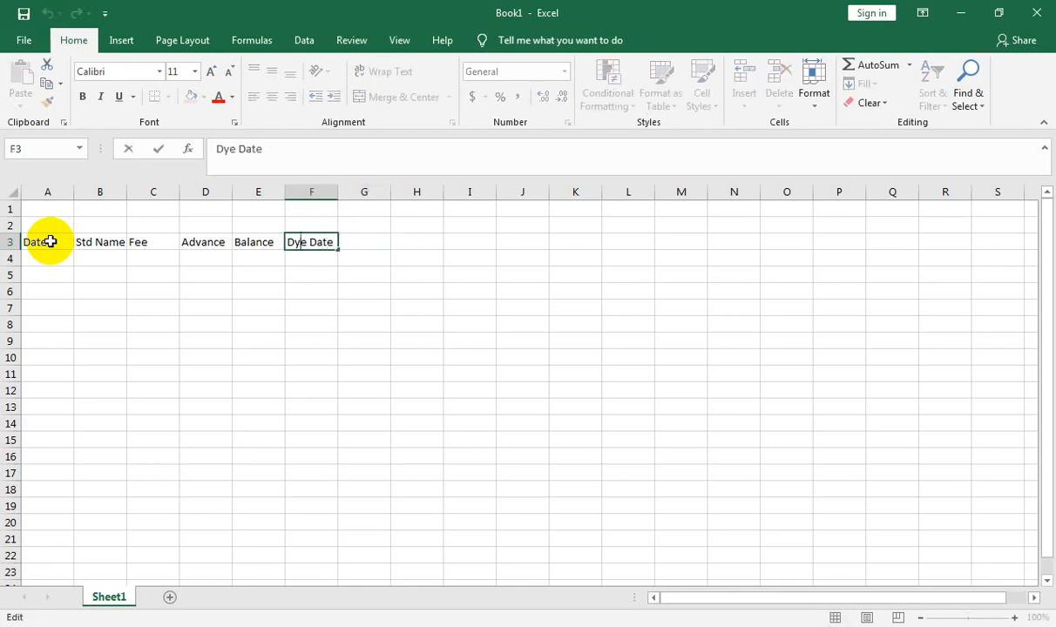
key(BackSpace)
text(u)
key(Tab)
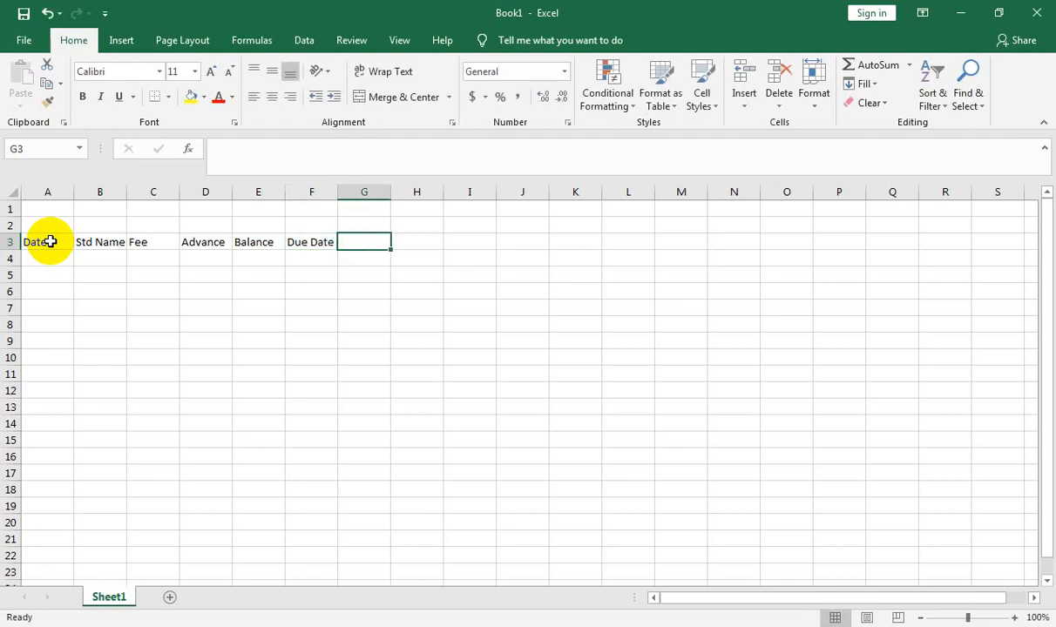
Step: Enter the column headers Paid, Status and received in cells G3 to I3
text(Paid)
key(Tab)
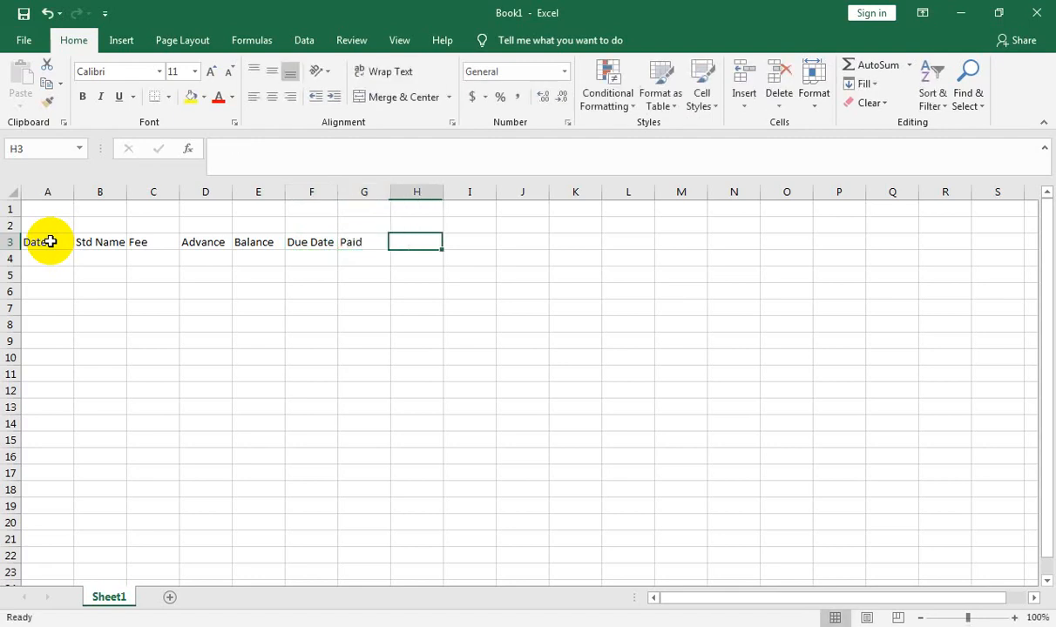
text(S)
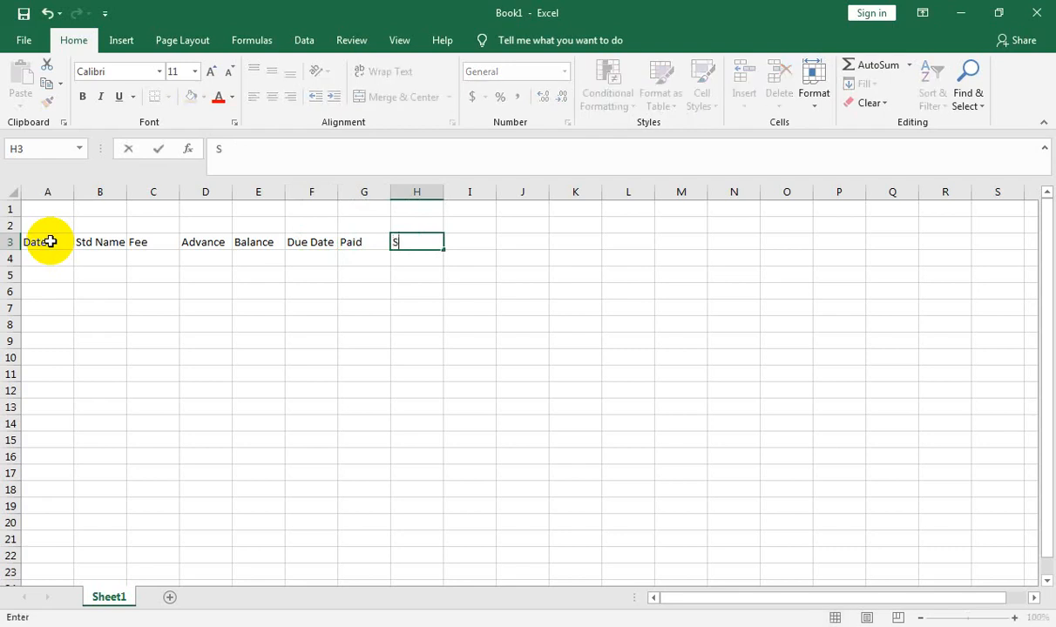
text(tatus)
key(Tab)
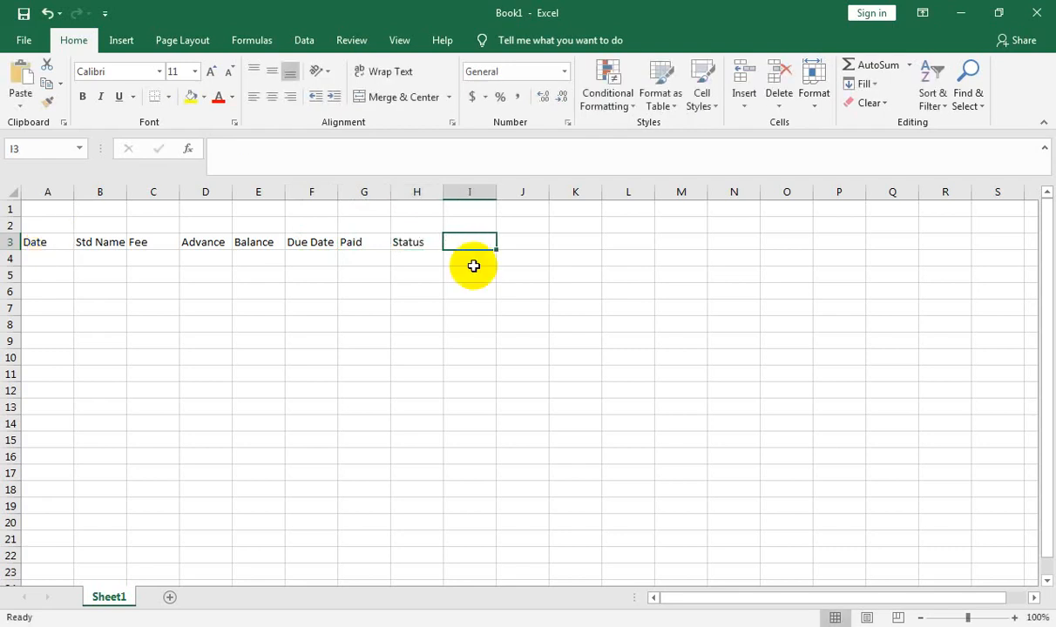
text(receive)
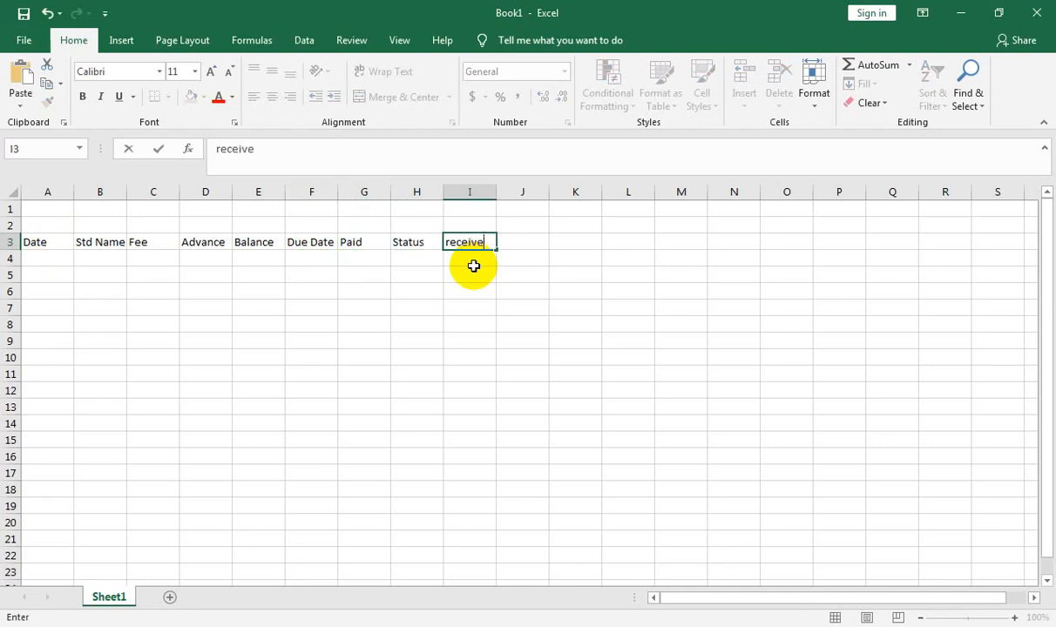
text(d)
key(Tab)
Step: Apply All Borders to the table range from A3 to I18
click(49, 244)
drag(50, 245, 472, 495)
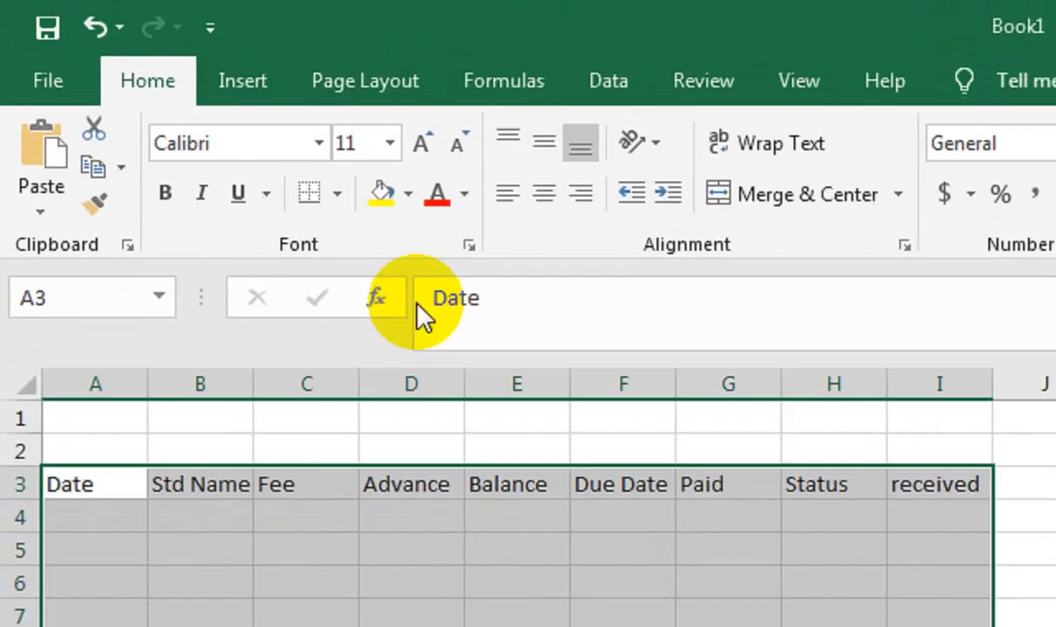
click(312, 194)
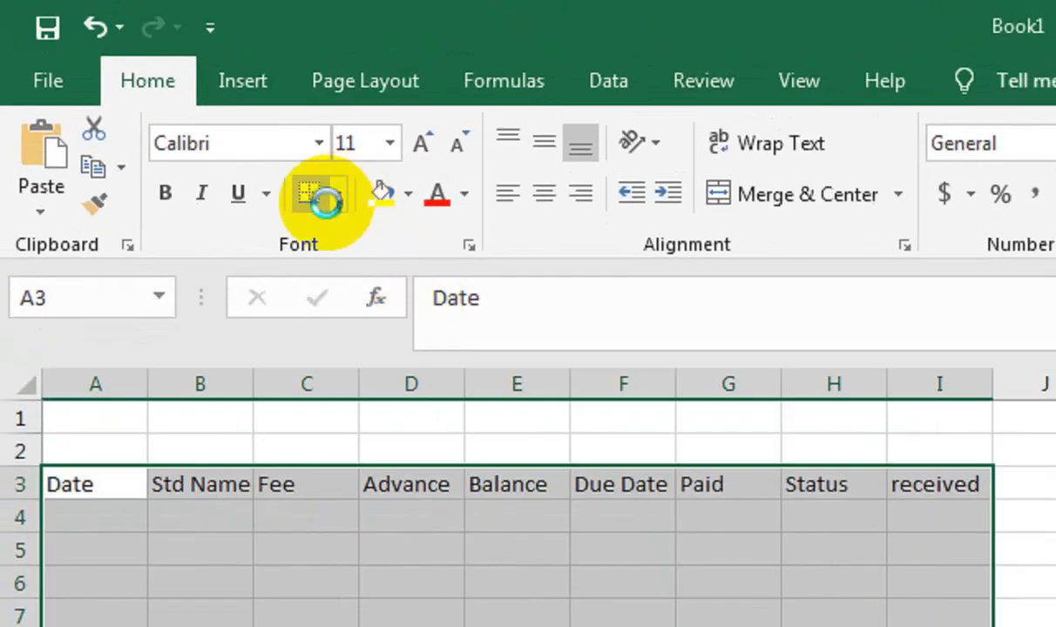
click(337, 196)
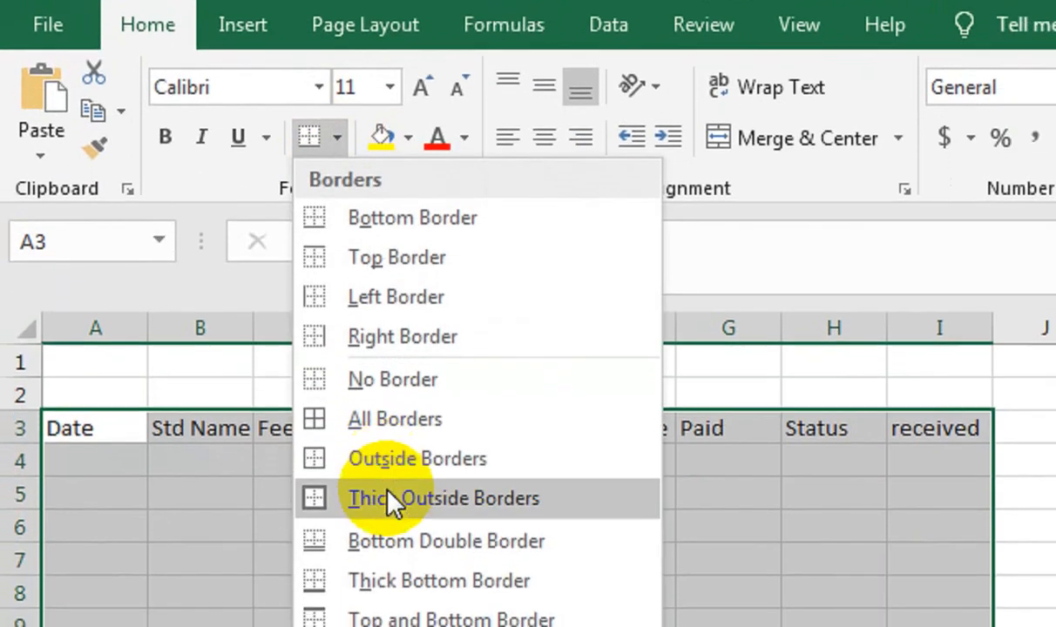
click(401, 427)
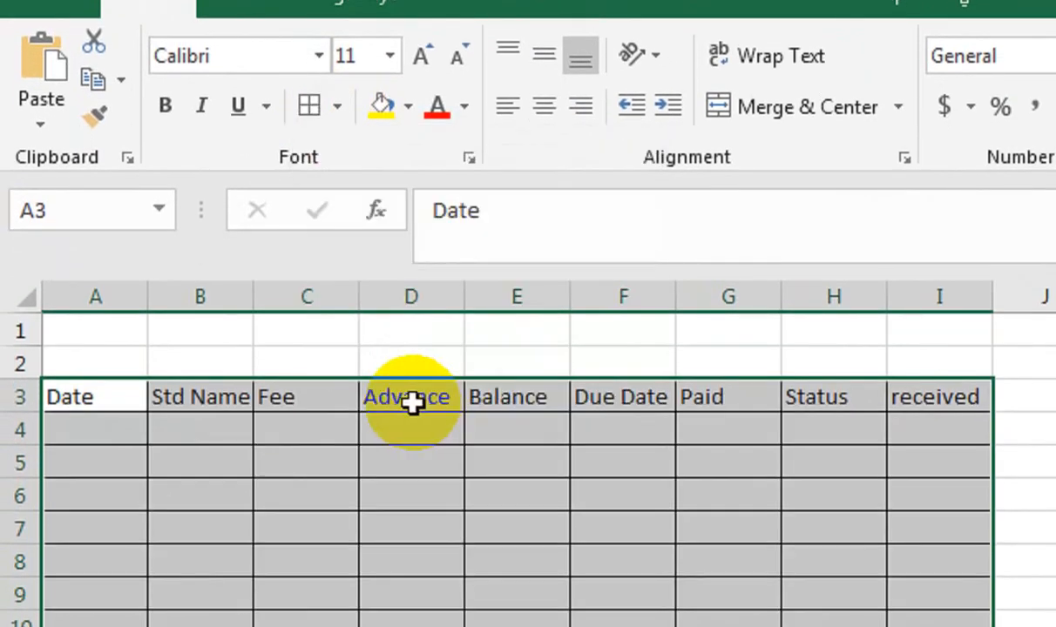
Step: Make header row 3 taller and format its headers bold and centered horizontally and vertically
drag(19, 411, 32, 454)
drag(80, 402, 936, 420)
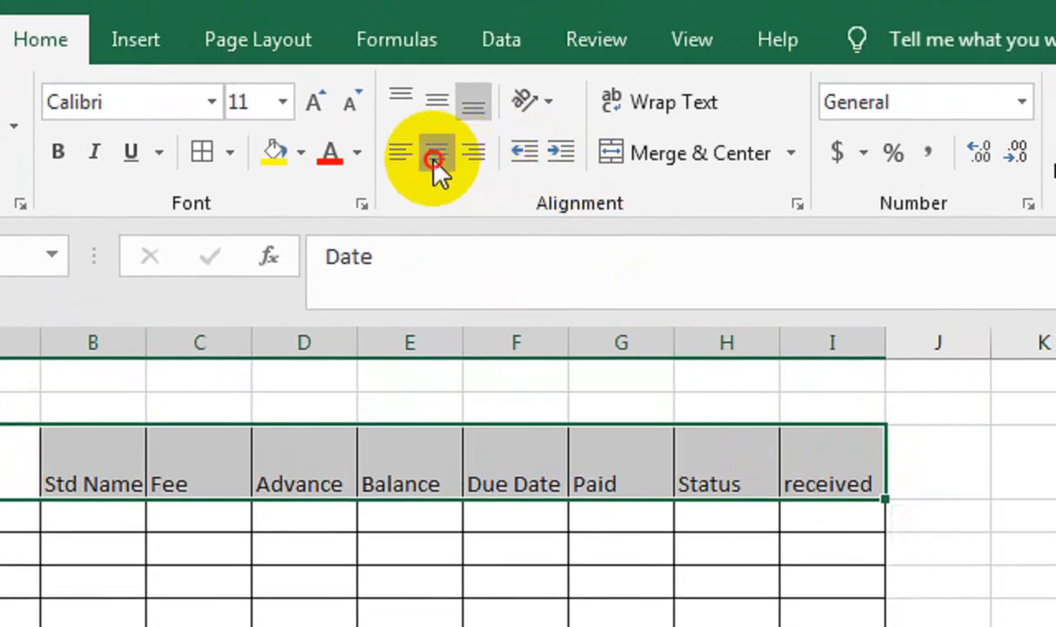
click(436, 155)
click(436, 99)
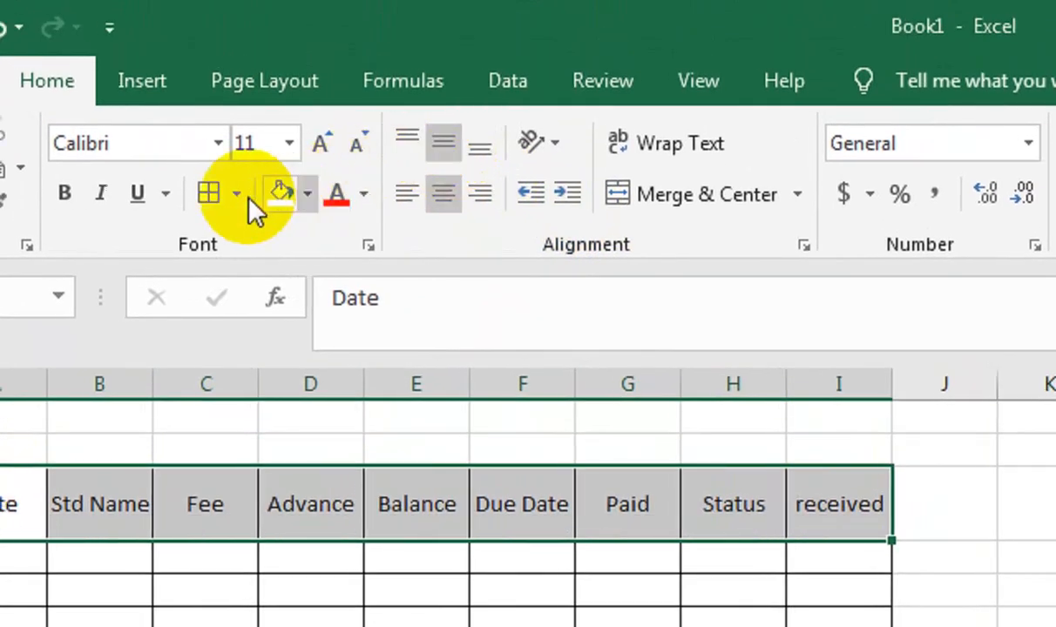
click(63, 192)
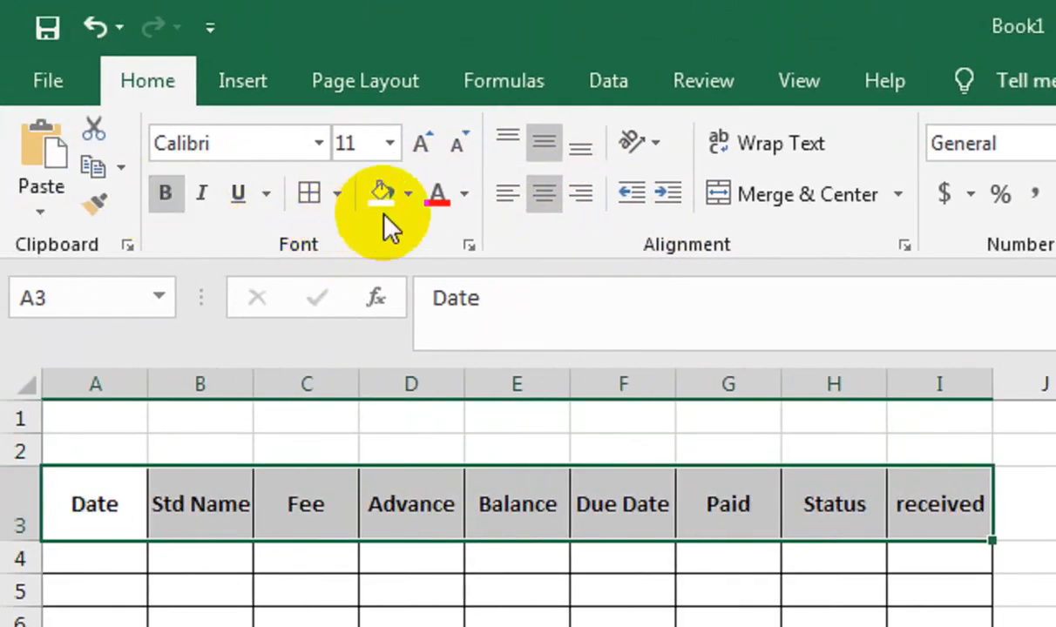
Step: Widen columns A through I to 11.00 and select cell A4
drag(118, 380, 911, 388)
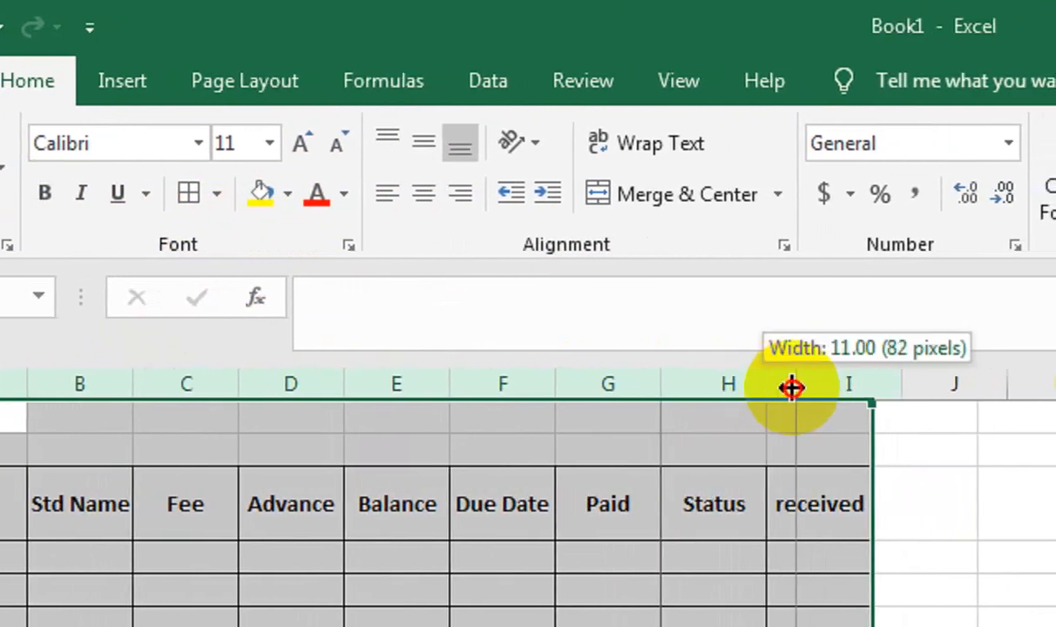
drag(792, 387, 797, 387)
click(168, 468)
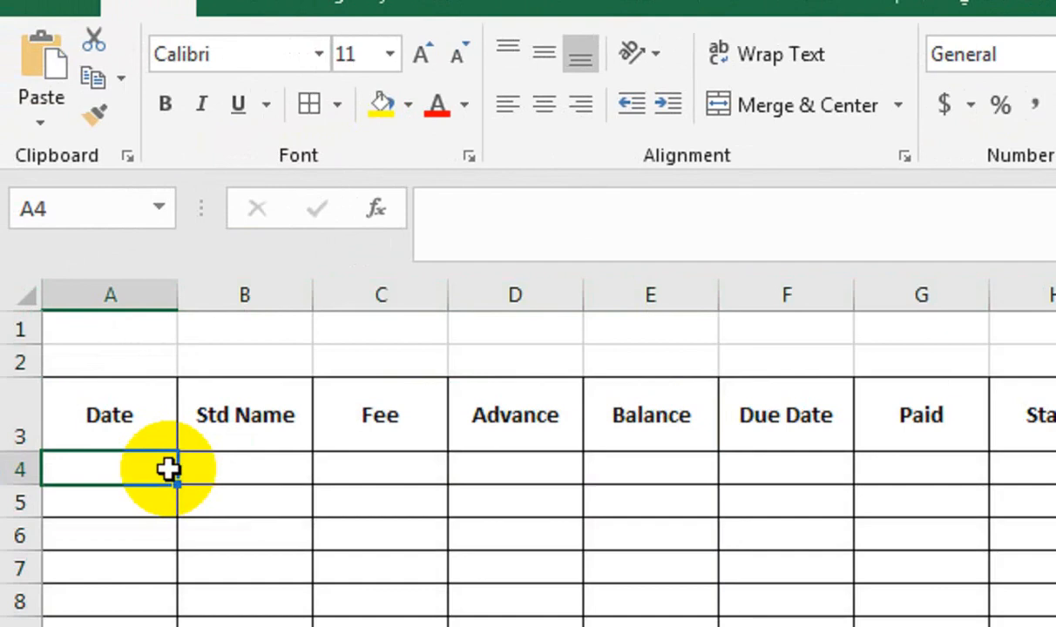
text(=to)
key(BackSpace)
key(BackSpace)
key(BackSpace)
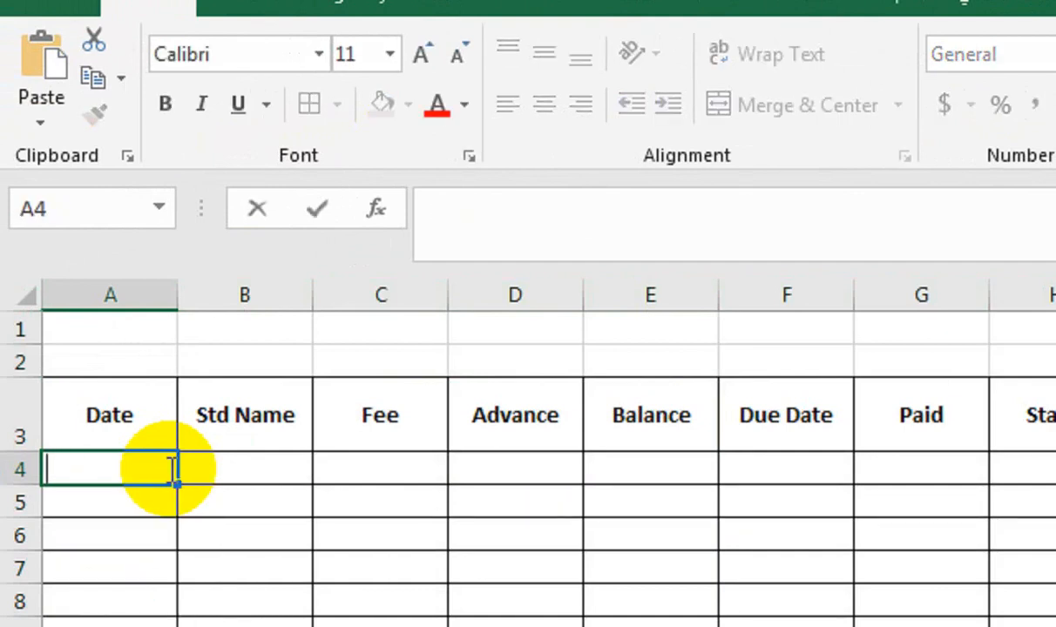
Step: Enter the date 15-July-22 in A4 and copy it down the Date column through A18
text(15-july)
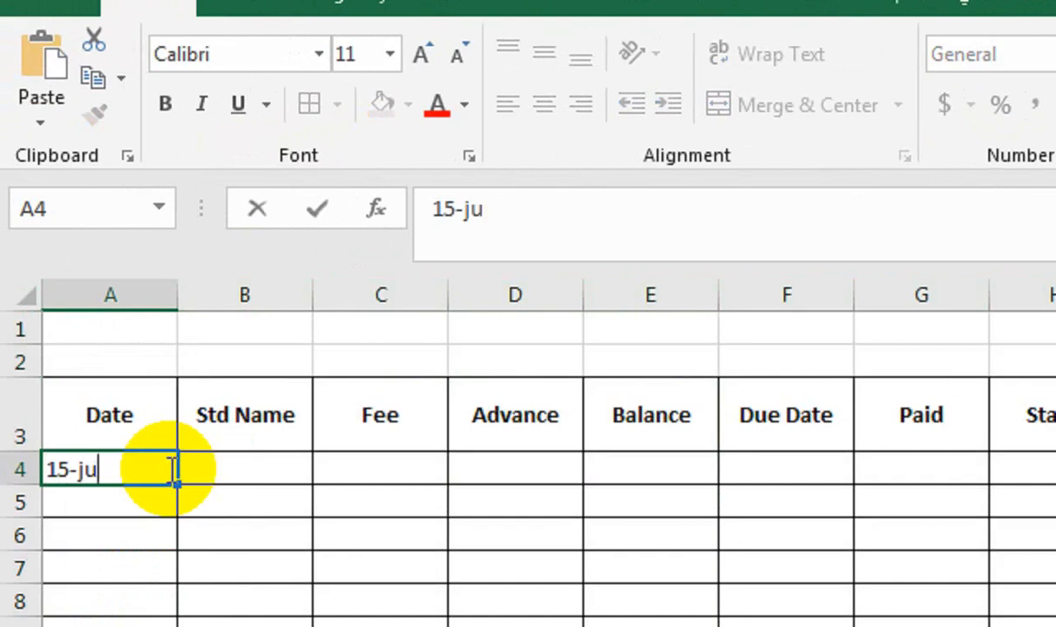
key(BackSpace)
text(y)
text(-)
text(22)
key(Return)
drag(170, 468, 141, 626)
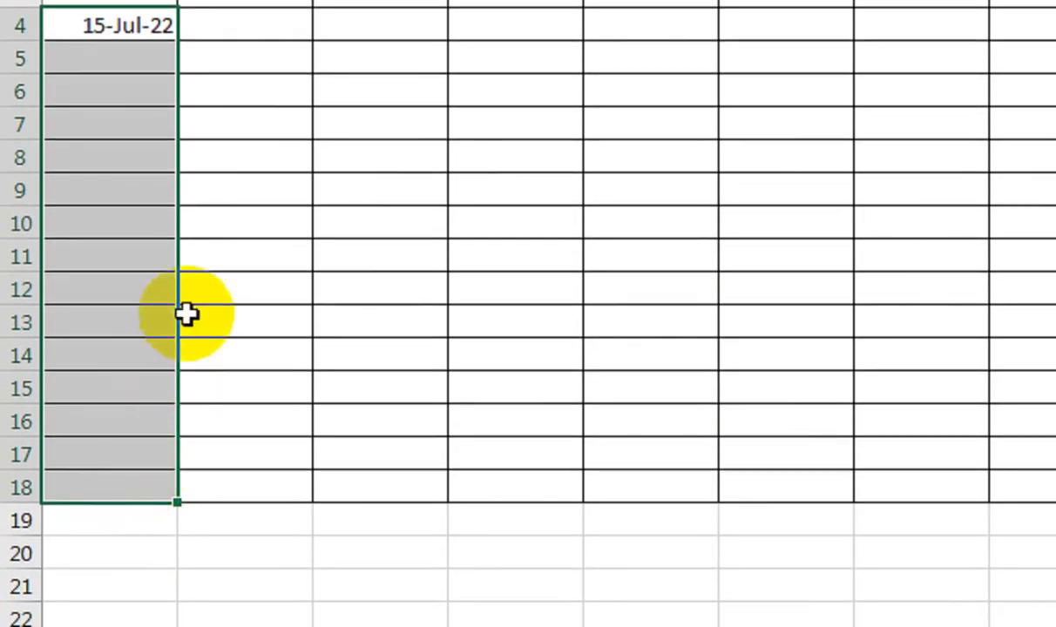
key(ctrl+d)
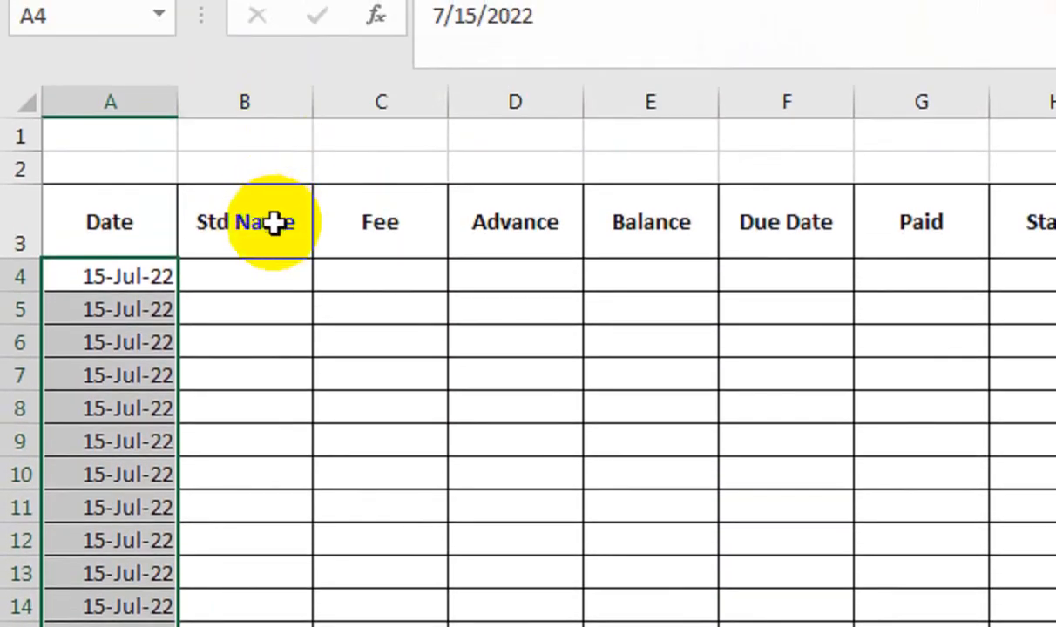
Step: Fill the Std Name column with the student names and the Fee column with 1000, starting at row 4
click(277, 280)
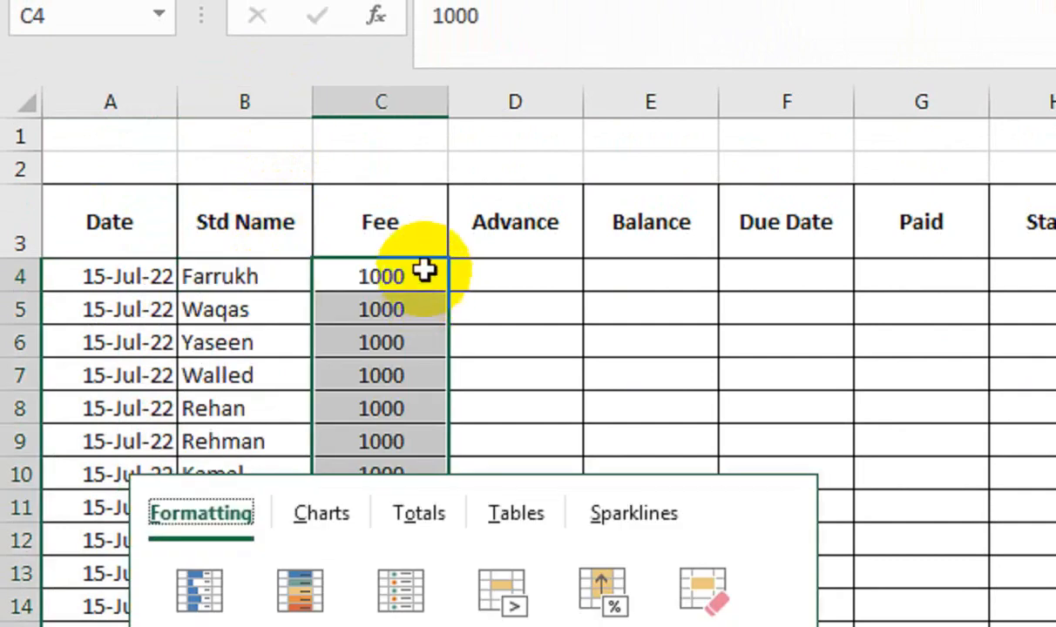
key(Escape)
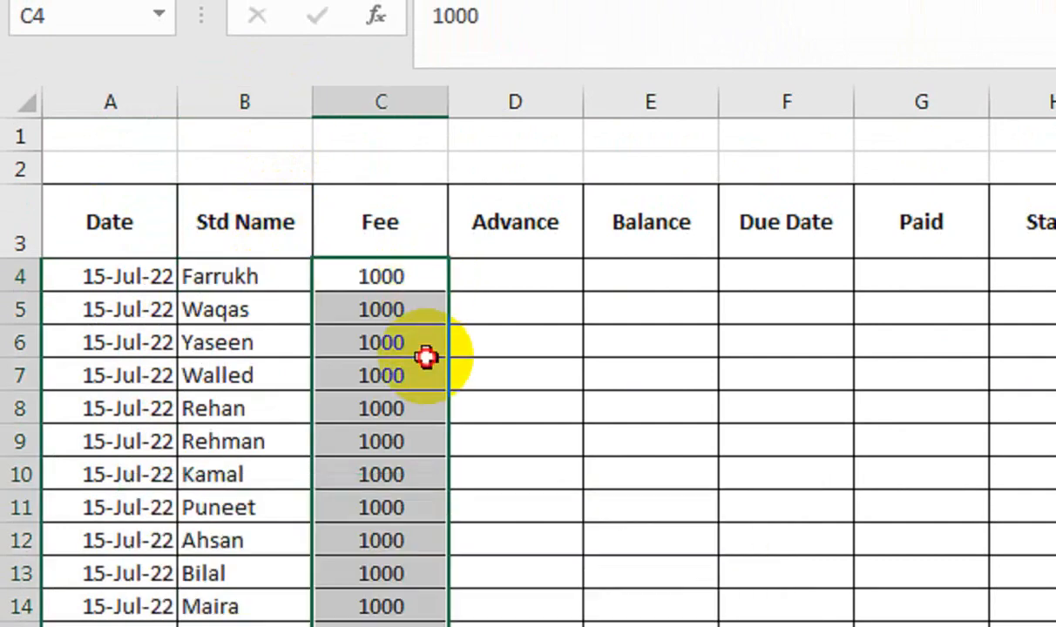
click(424, 353)
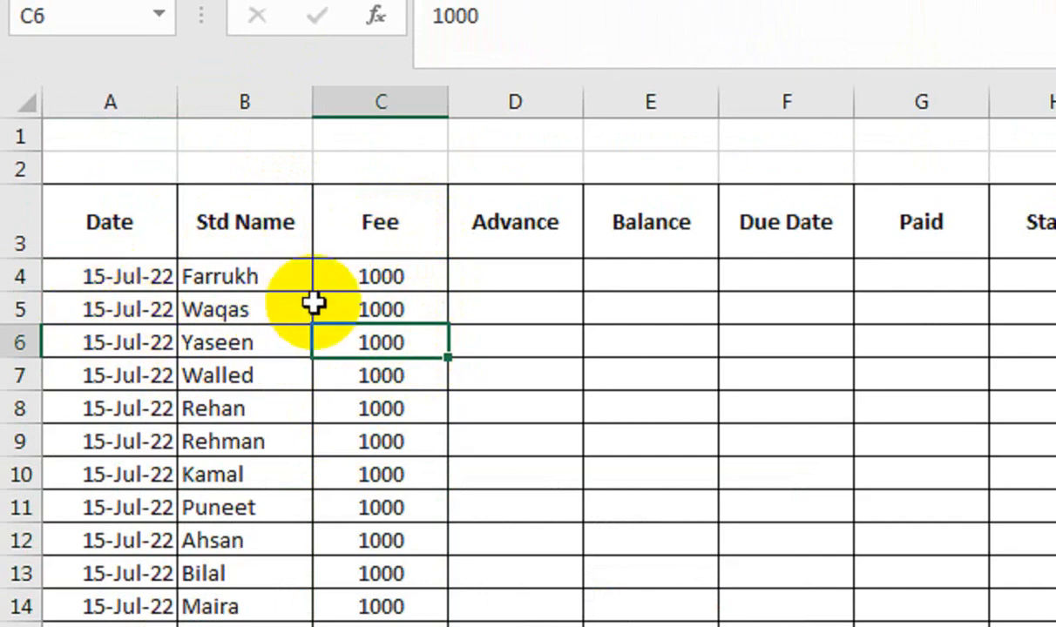
Step: Enter the advance amounts 500, 600, 400 and 500 in cells D4 to D7
click(523, 277)
text(500)
key(Return)
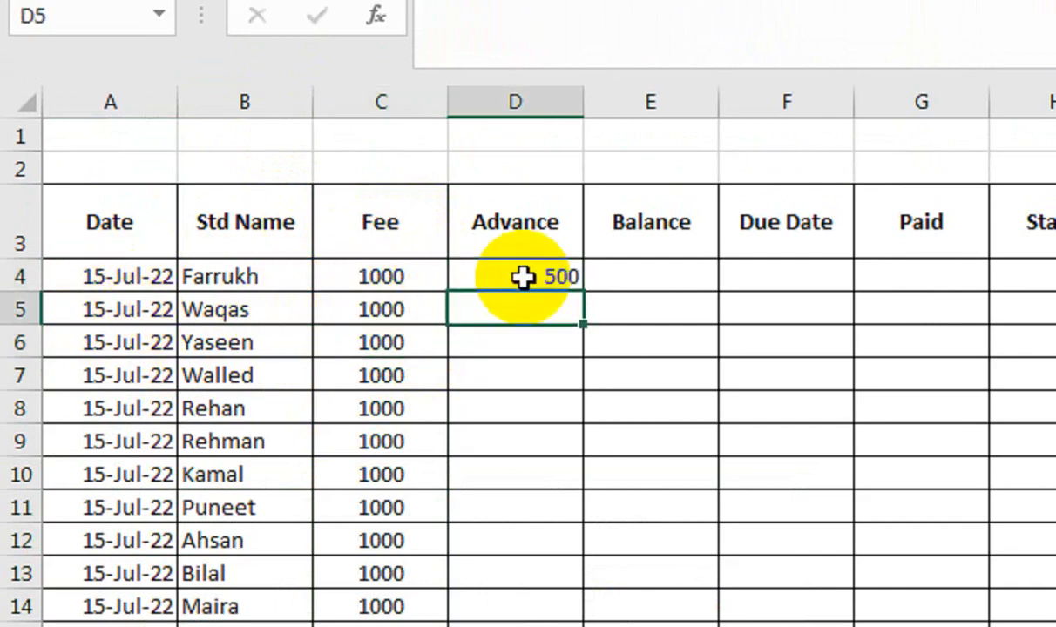
text(600)
key(Return)
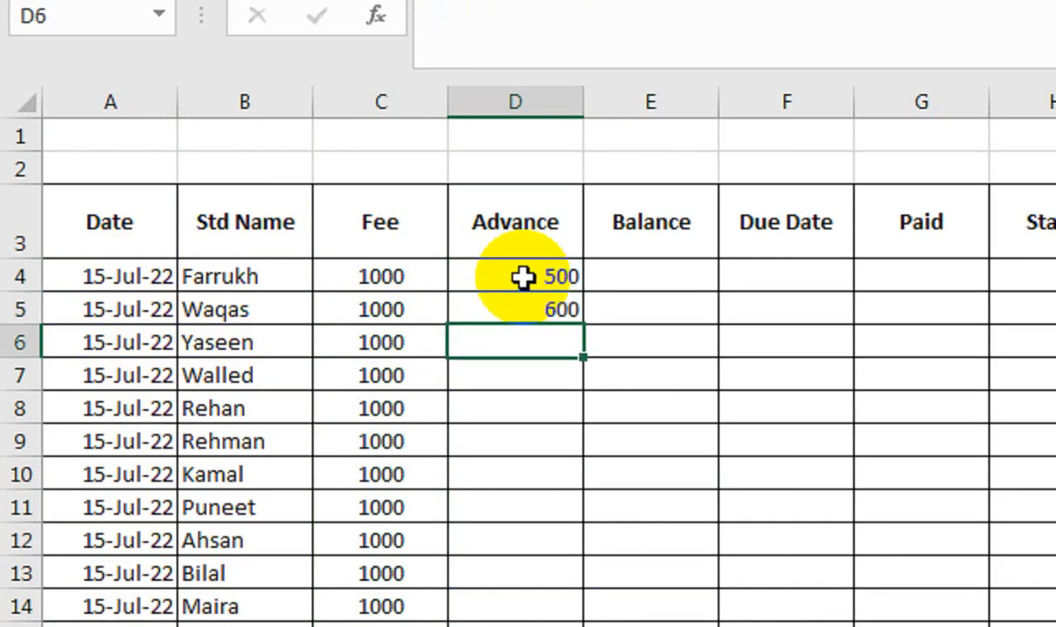
text(400)
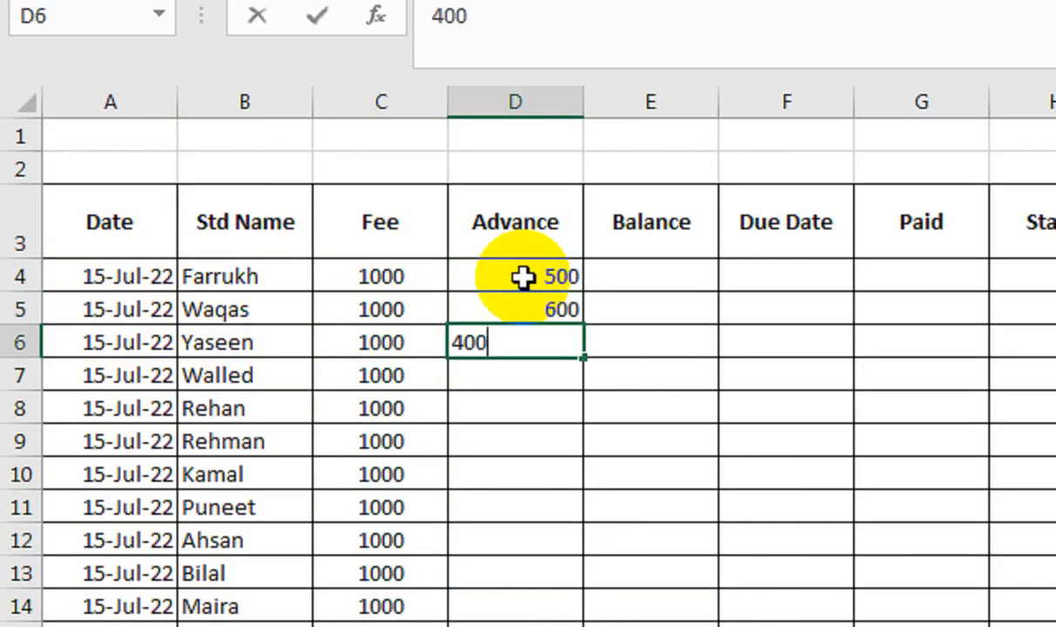
key(Return)
text(500)
key(Return)
drag(522, 277, 528, 365)
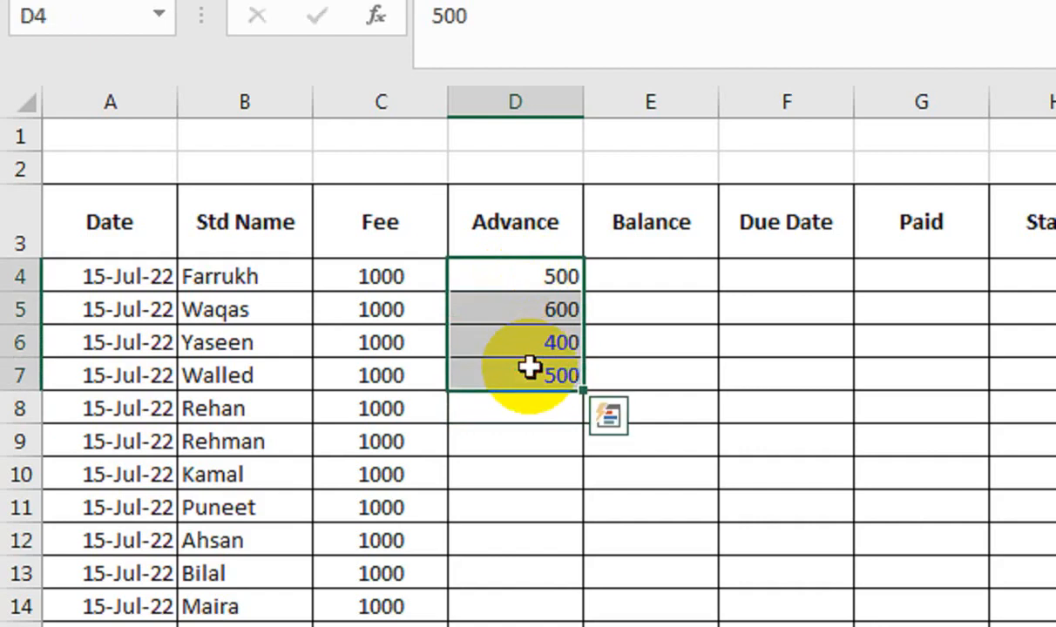
double_click(582, 391)
click(652, 277)
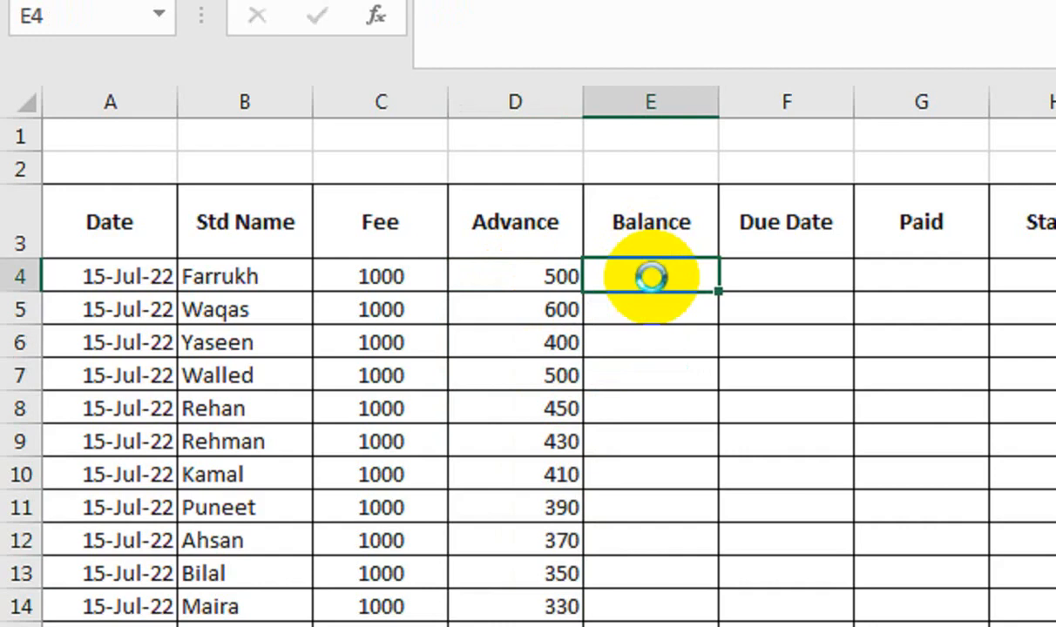
key(ctrl+z)
Step: Repeat the advance amounts 500, 600, 400 and 500 down through D18 and center the Advance values
drag(573, 277, 603, 471)
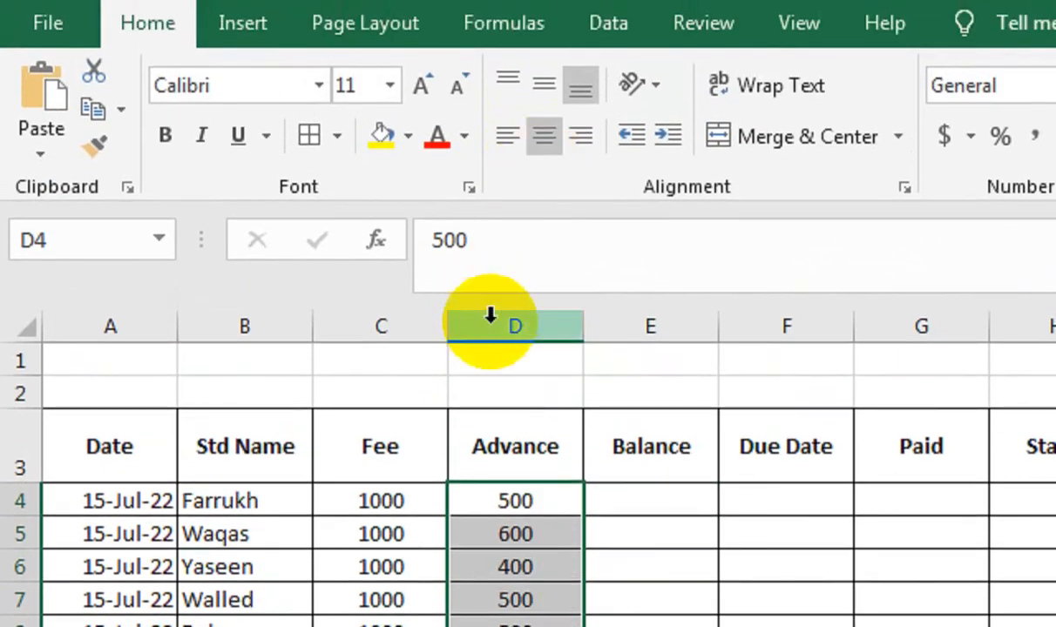
Step: Calculate the first student's balance in E4 as fee minus advance with the formula =C4-D4
click(649, 494)
text(=)
key(Left)
key(Left)
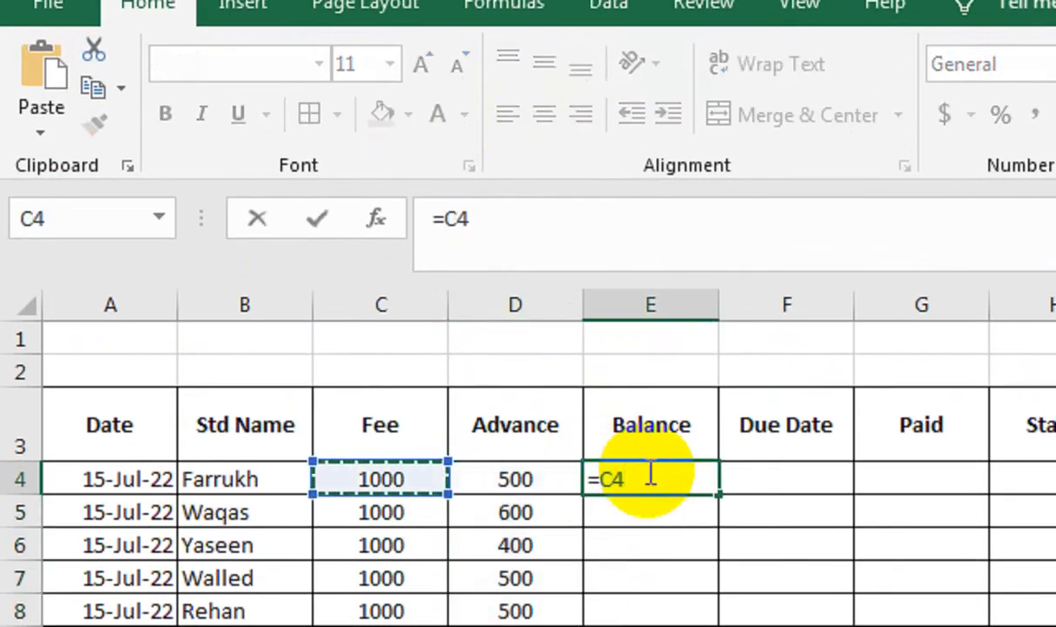
text(-)
key(Left)
key(Return)
click(646, 471)
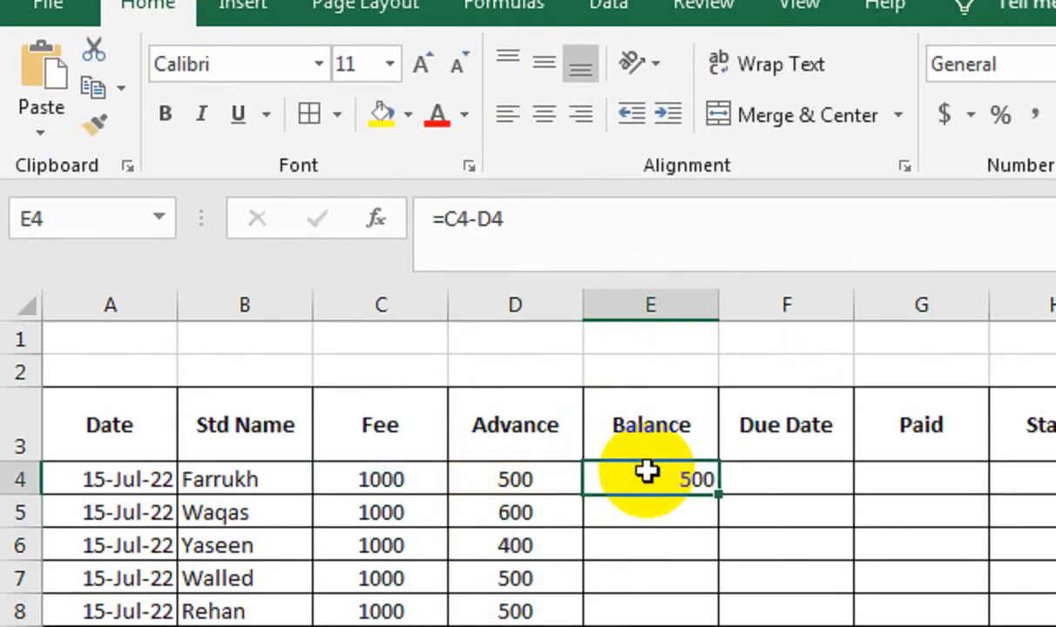
double_click(642, 477)
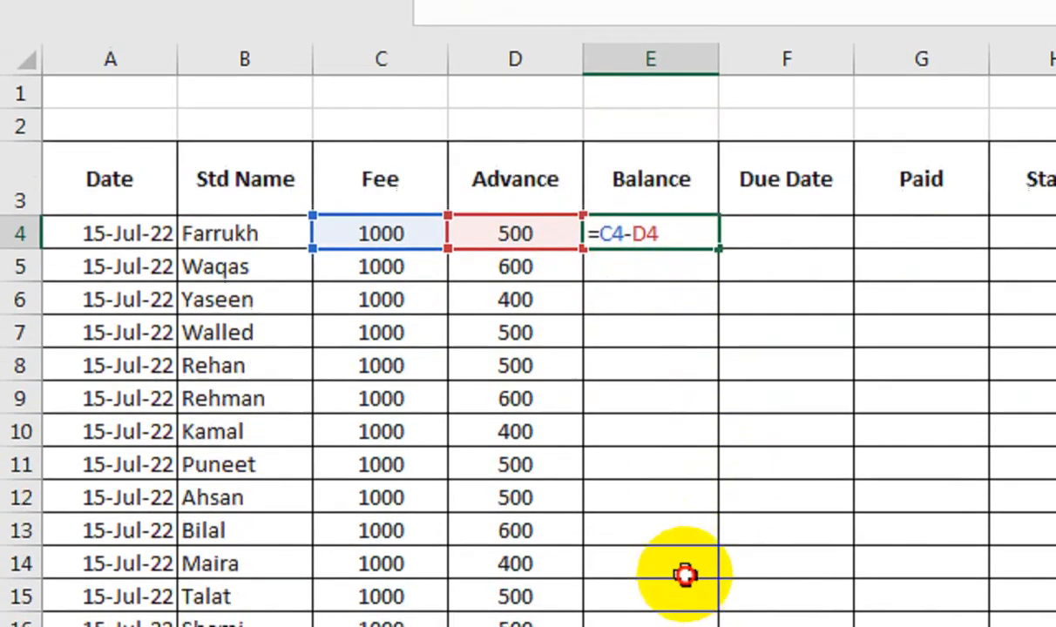
key(Return)
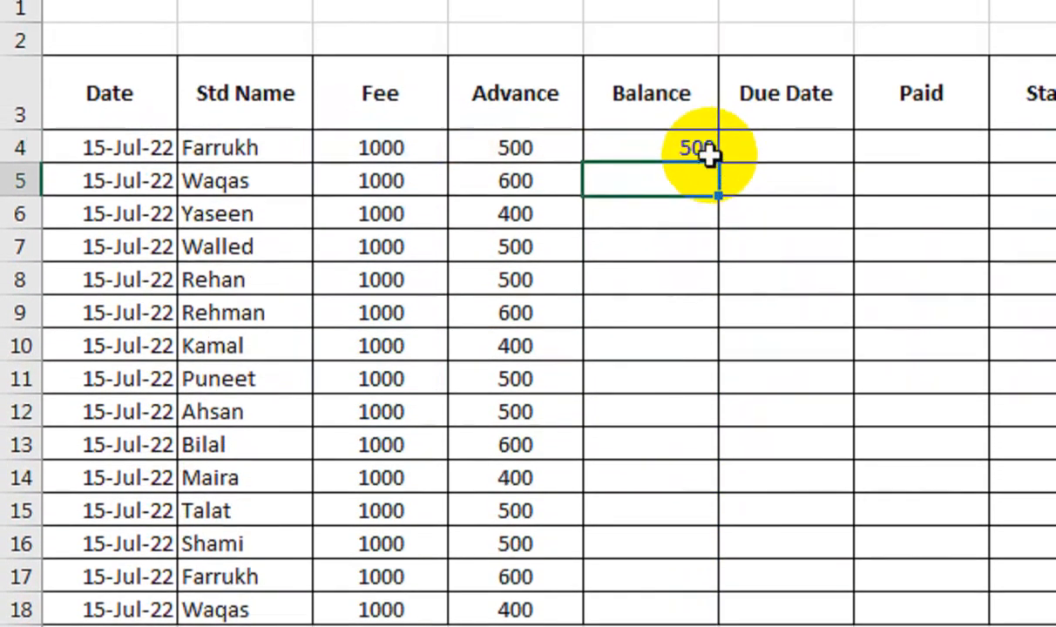
Step: Fill the balance formula from E4 down through E18 and center the Balance values
click(707, 153)
drag(717, 164, 678, 623)
drag(679, 487, 678, 488)
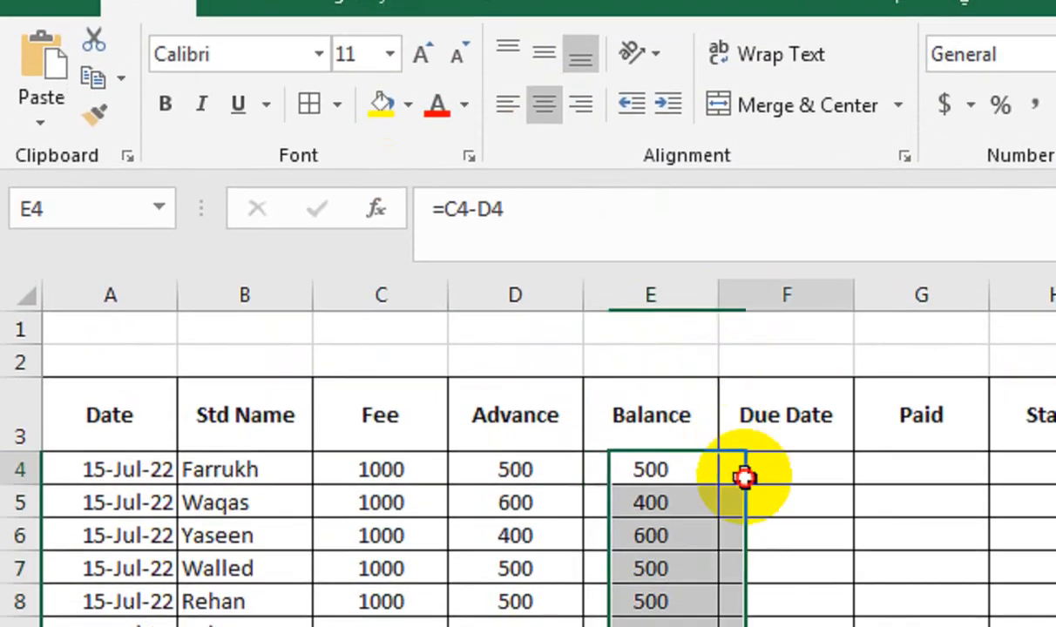
Step: Paste the list of due dates beginning with 21-Jul-22 into the Due Date column from F4
click(744, 478)
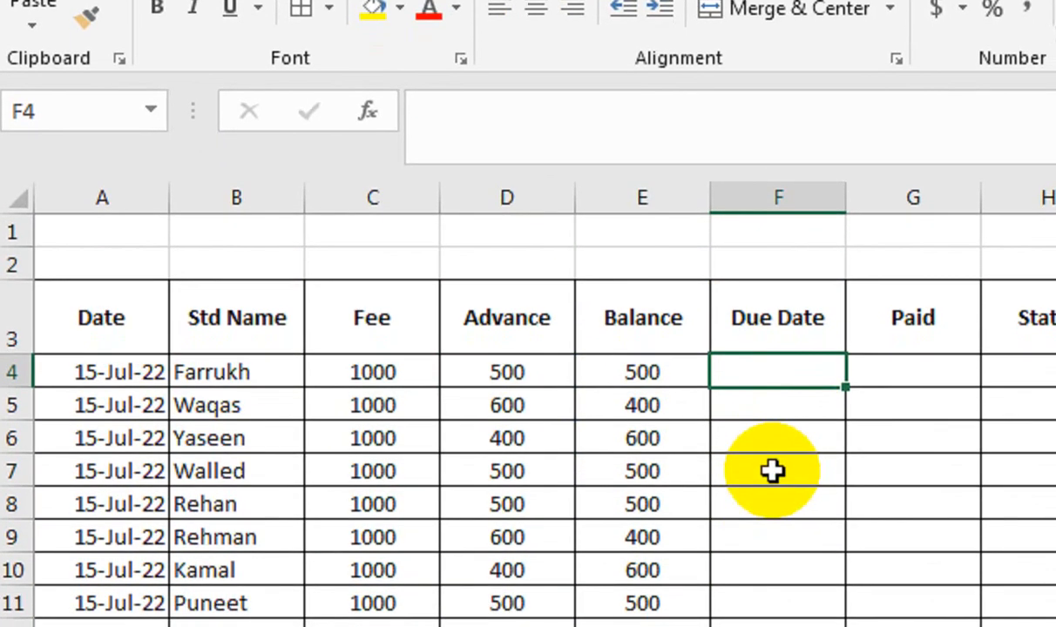
text(21-Jul-22 22-Jul-22 25-Jul-22 22-Jul-22 19-Jul-22 18-Jul-22 20-Jul-22 20-Jul-22)
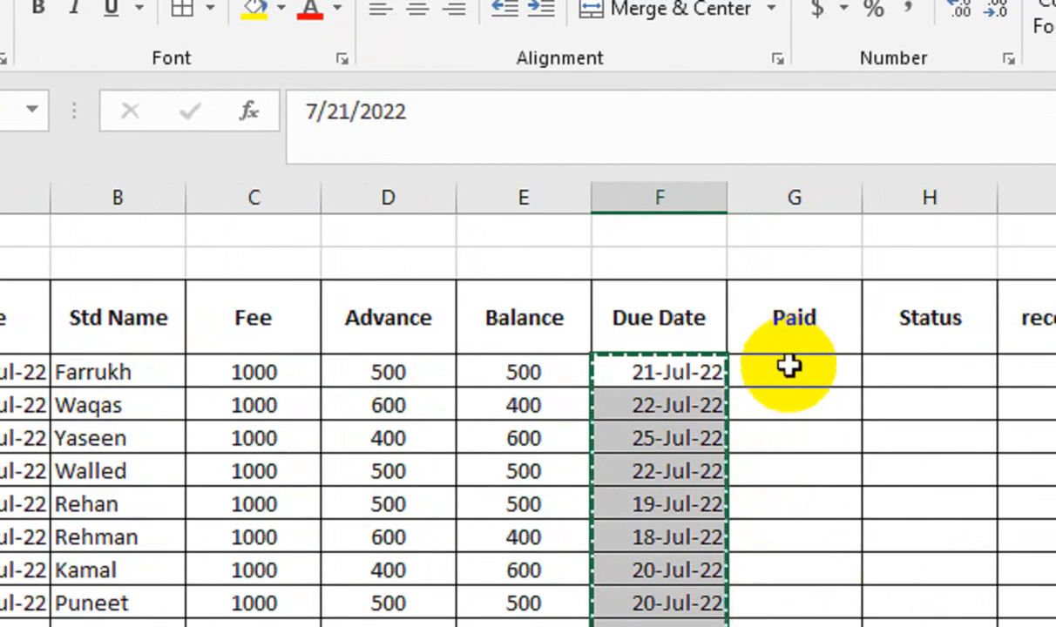
Step: Start the Status formula in H4 with an IF that tests whether the Paid cell is not blank: =IF(G4<>"",
click(894, 392)
text(ived)
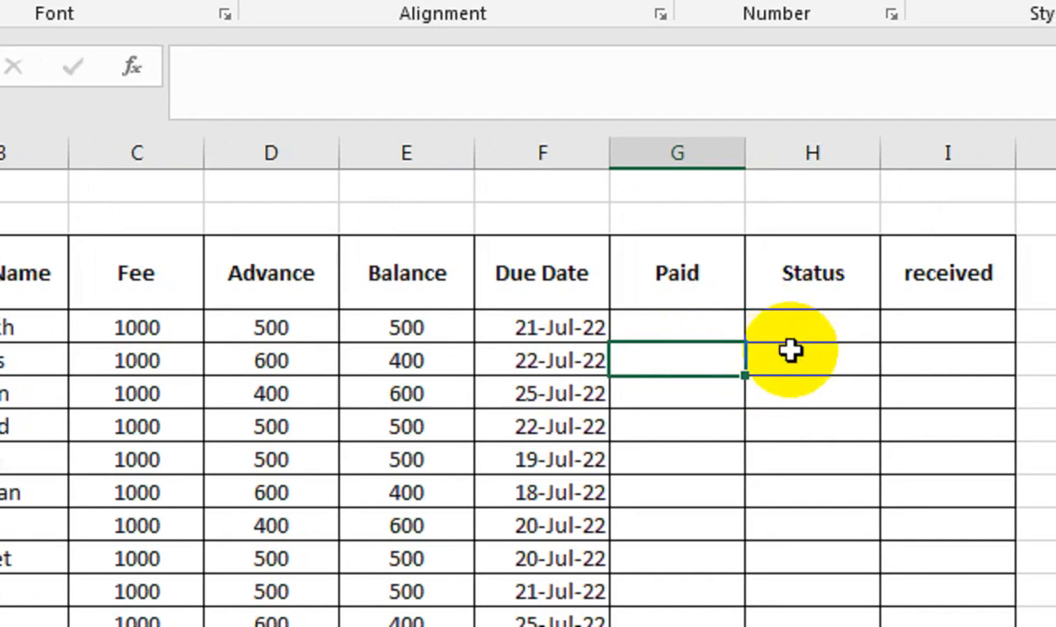
click(790, 340)
text(=IF()
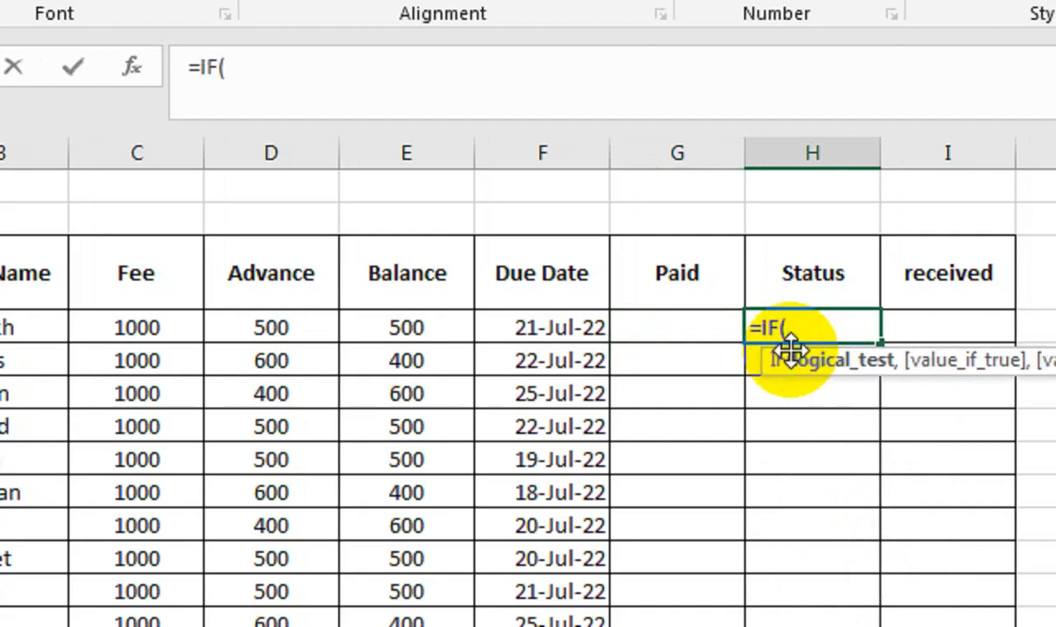
click(683, 341)
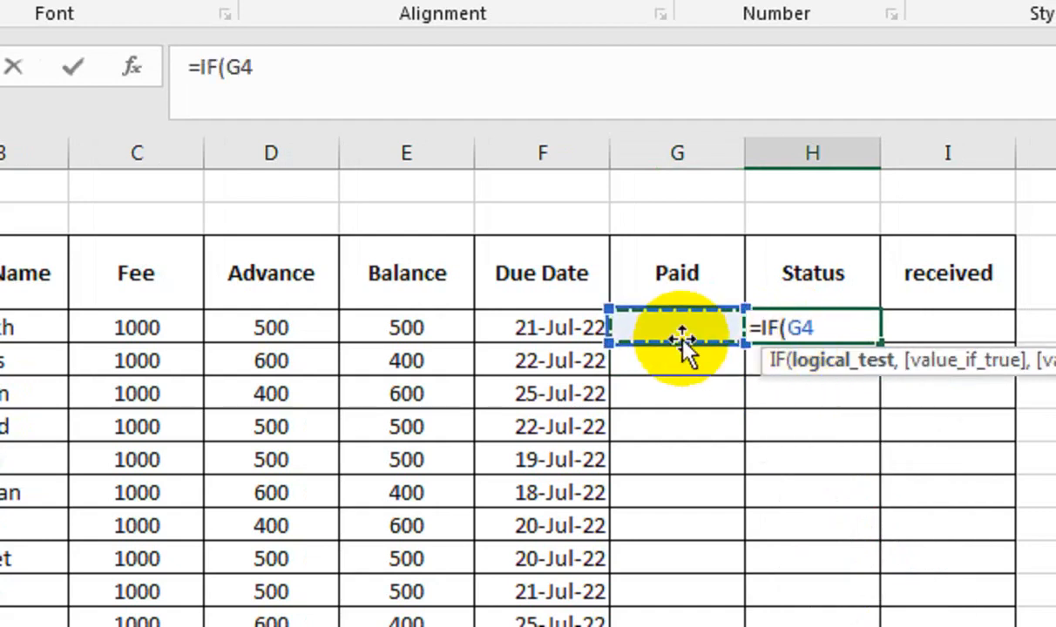
text(<>"")
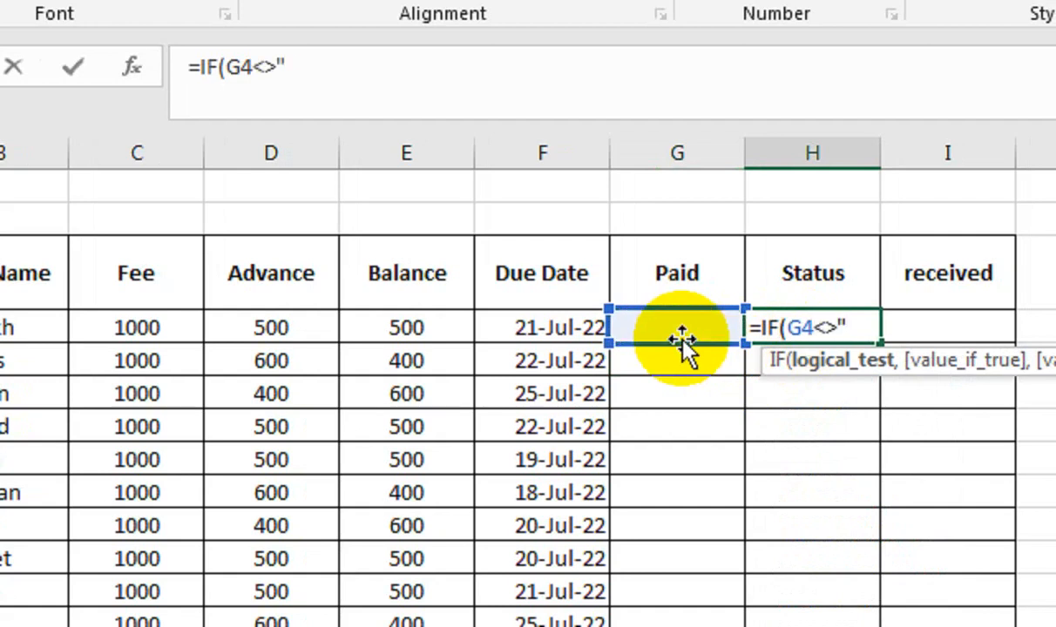
text(,)
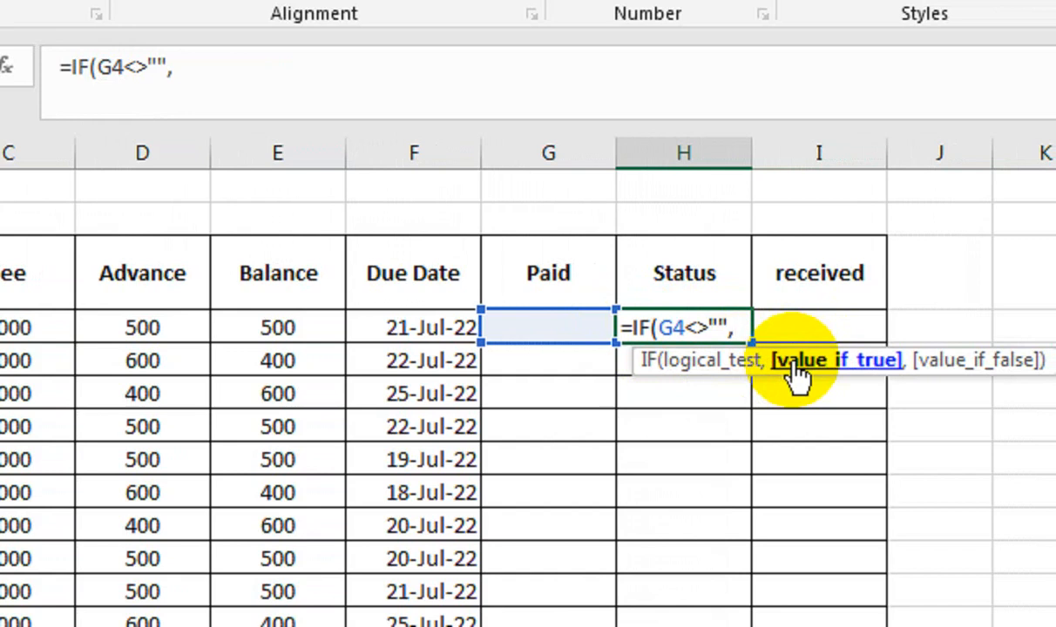
Step: Make the H4 formula return "PAID" when the Paid cell is filled in
text("pa)
key(BackSpace)
key(BackSpace)
text(PAID)
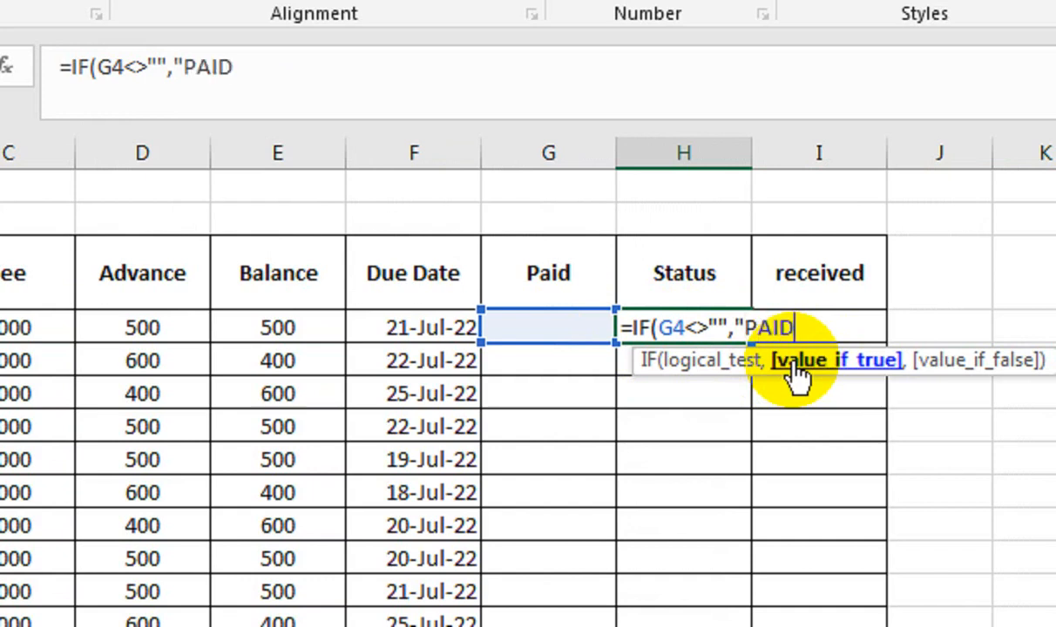
text(",)
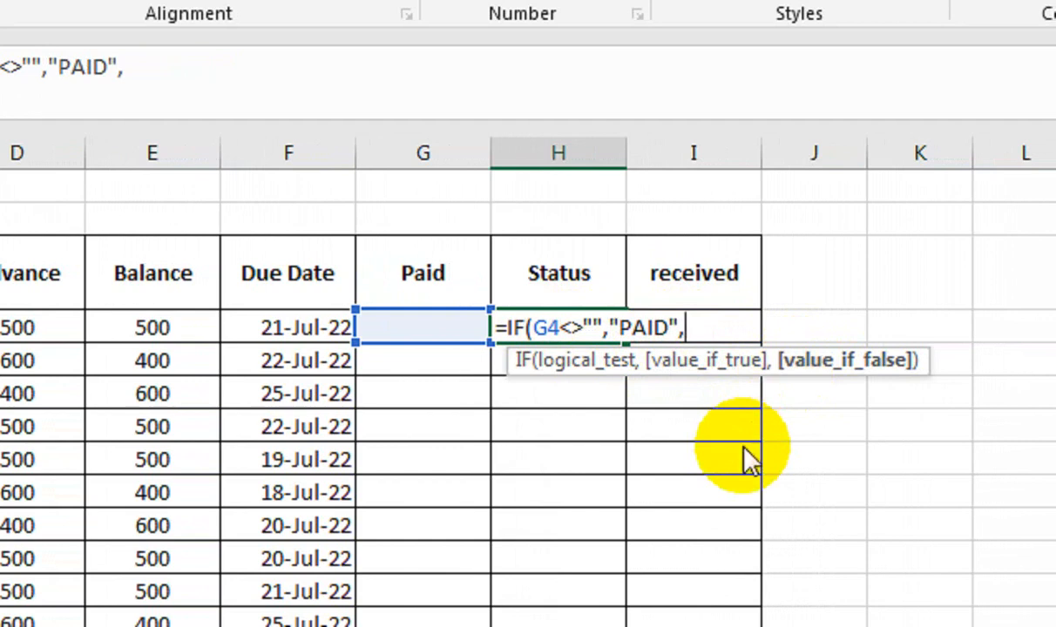
Step: Nest a second IF as the false value, beginning its test with the due date minus today: IF(F4-TODAY()
text(IF()
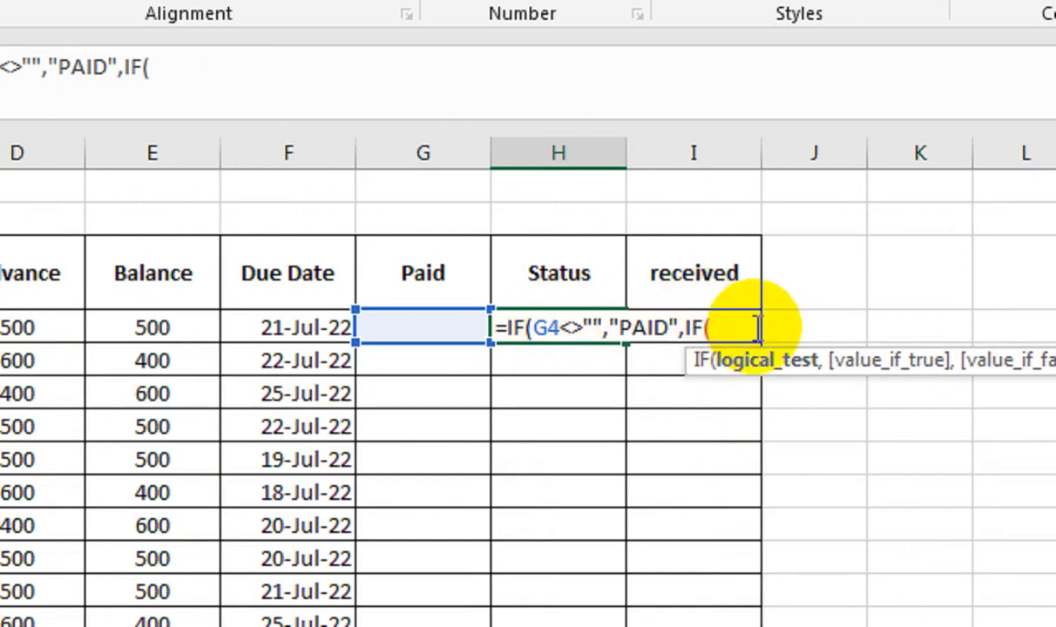
click(324, 329)
text(-T)
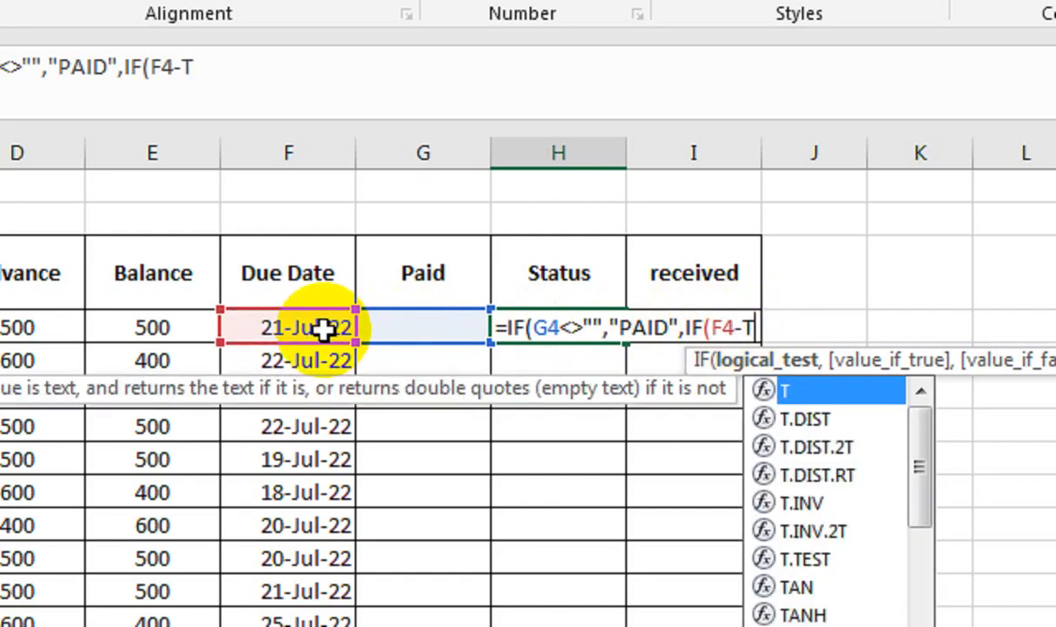
text(ODAY)
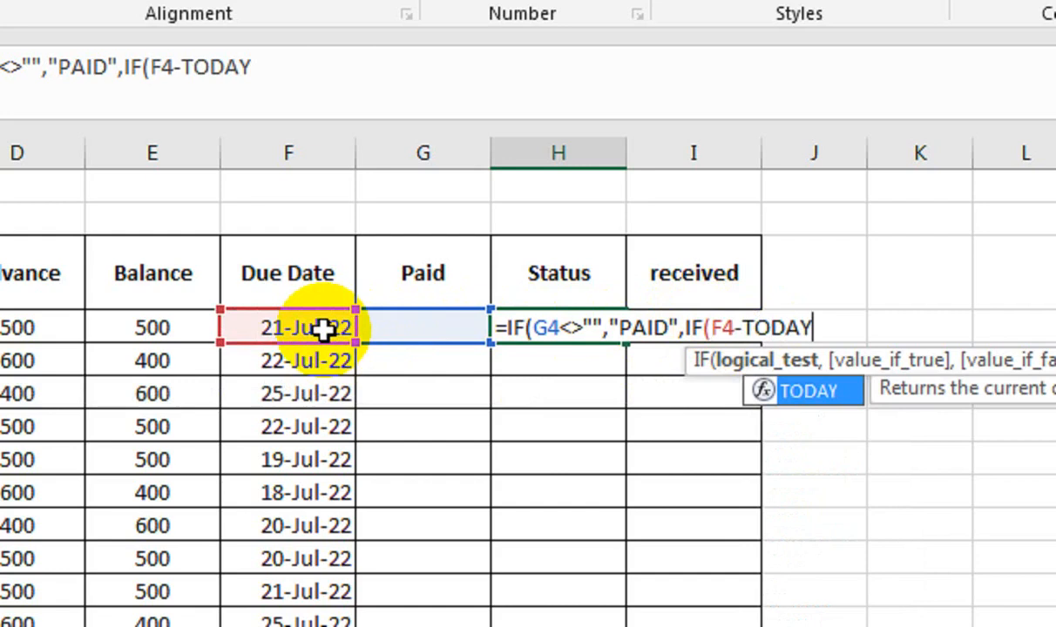
text(())
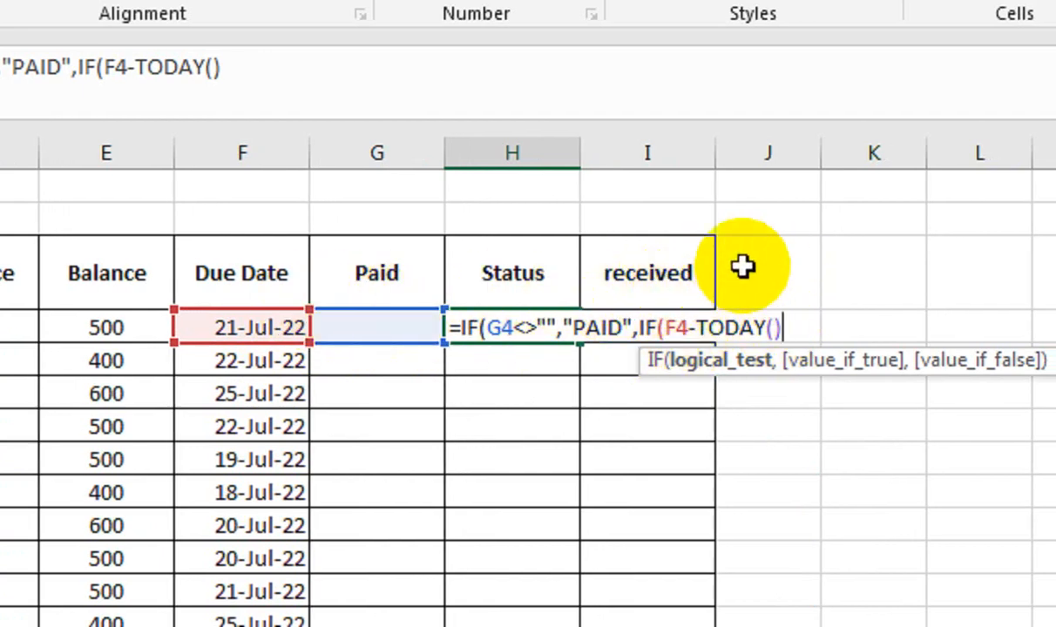
Step: Finish the nested test with >=5 and return an empty text "" when it is true
text(.=)
key(BackSpace)
key(BackSpace)
text(>=)
text(10)
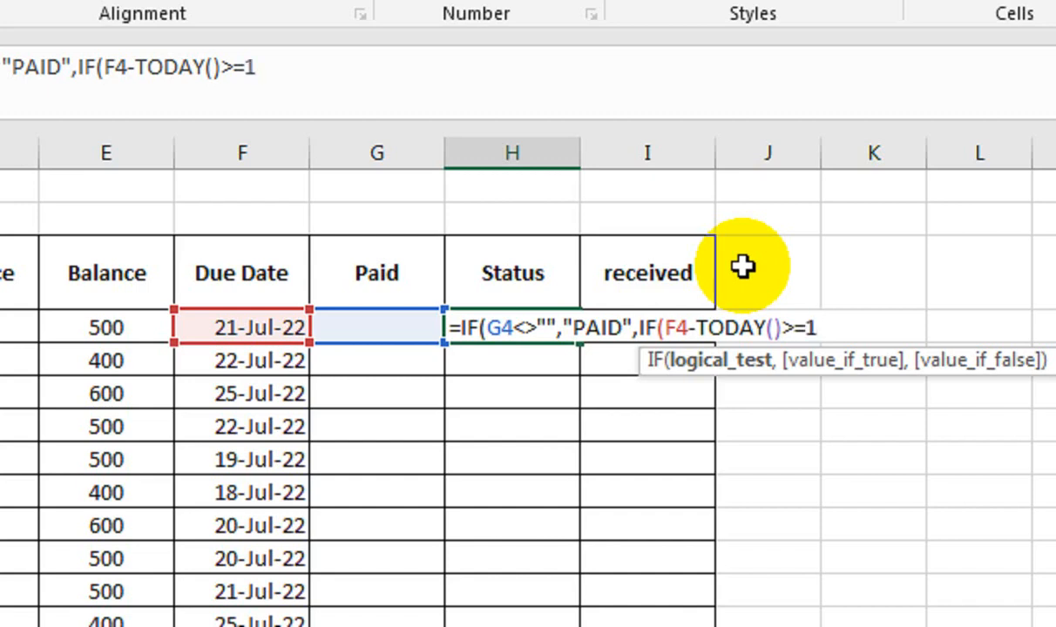
key(BackSpace)
key(BackSpace)
text(5)
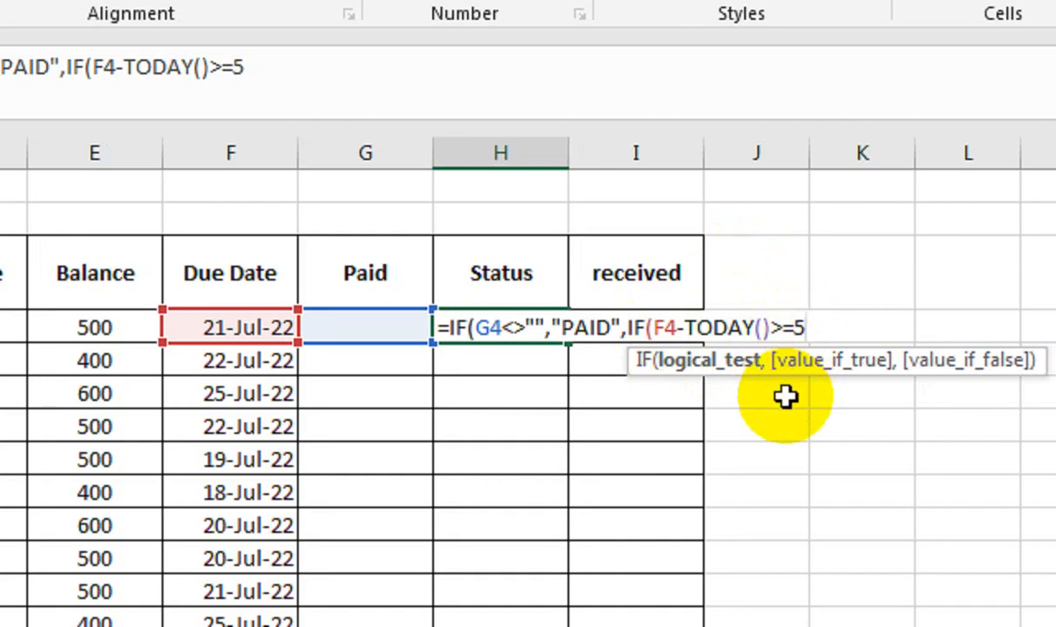
text(,")
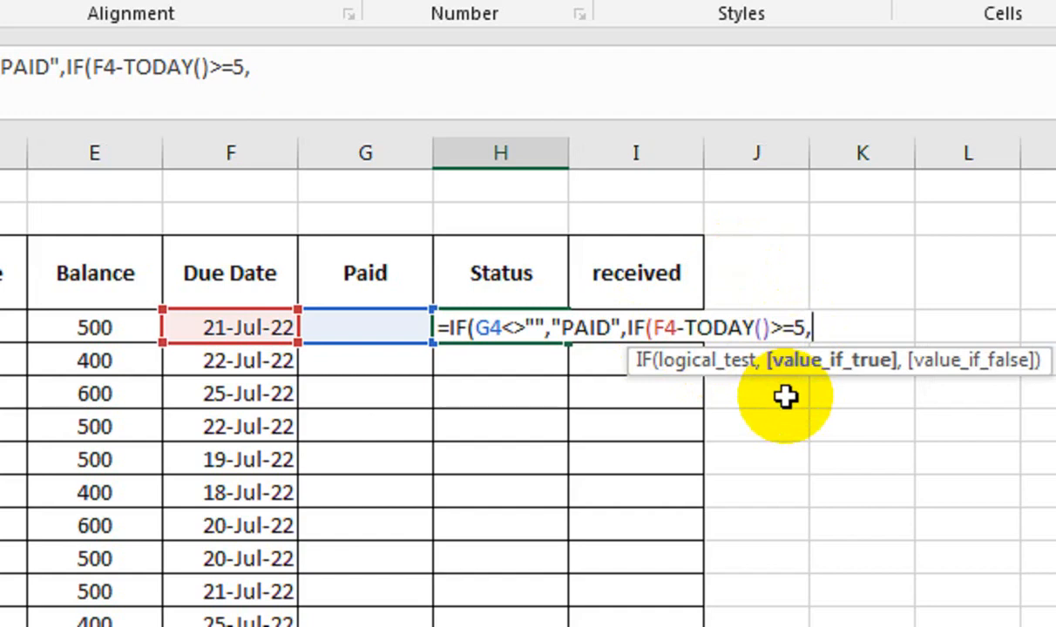
text(",)
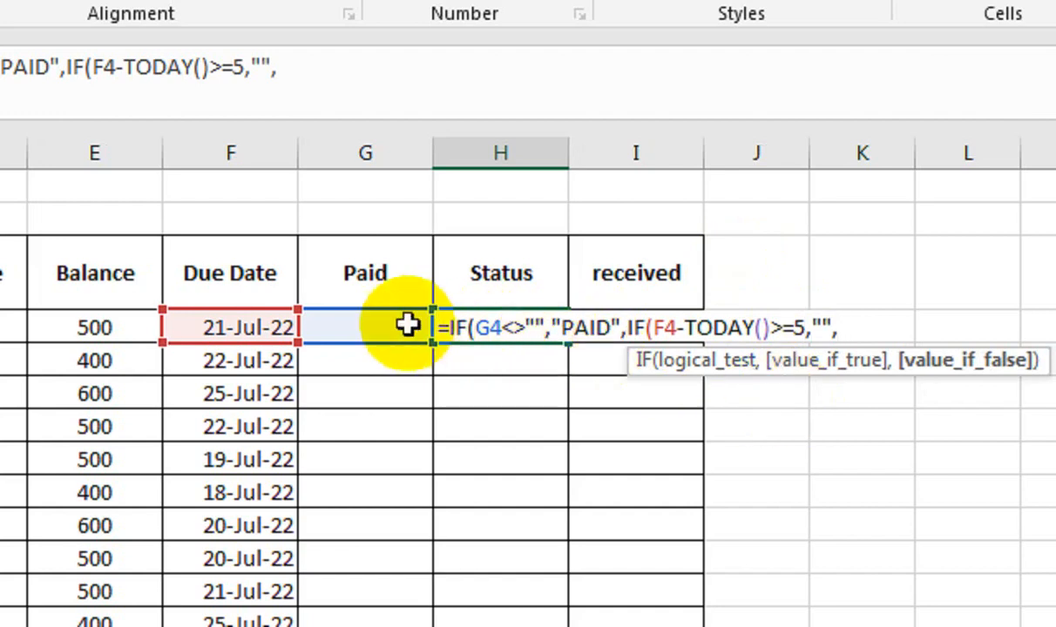
Step: Return F4-TODAY()&" DAYS REMAIN" as the nested false value, close both IFs and enter the formula in H4
click(241, 324)
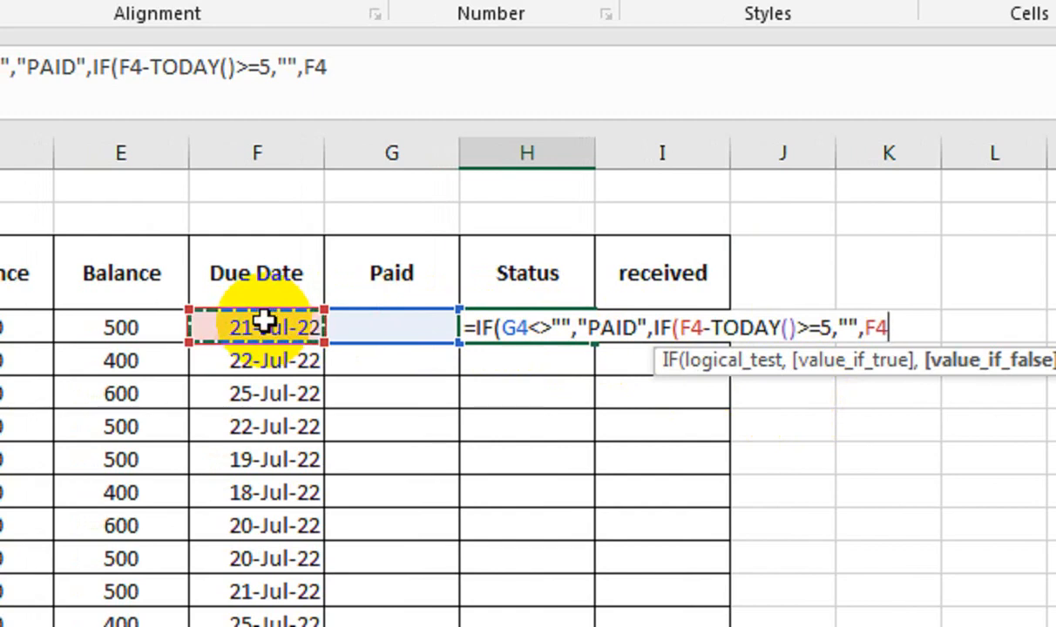
text(-)
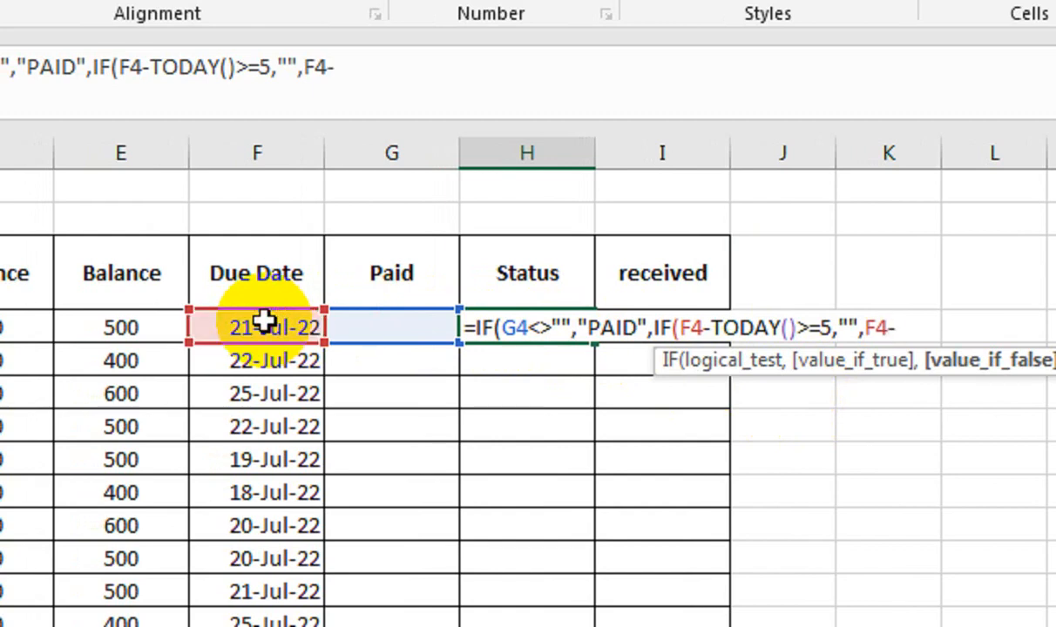
text(TODAY())
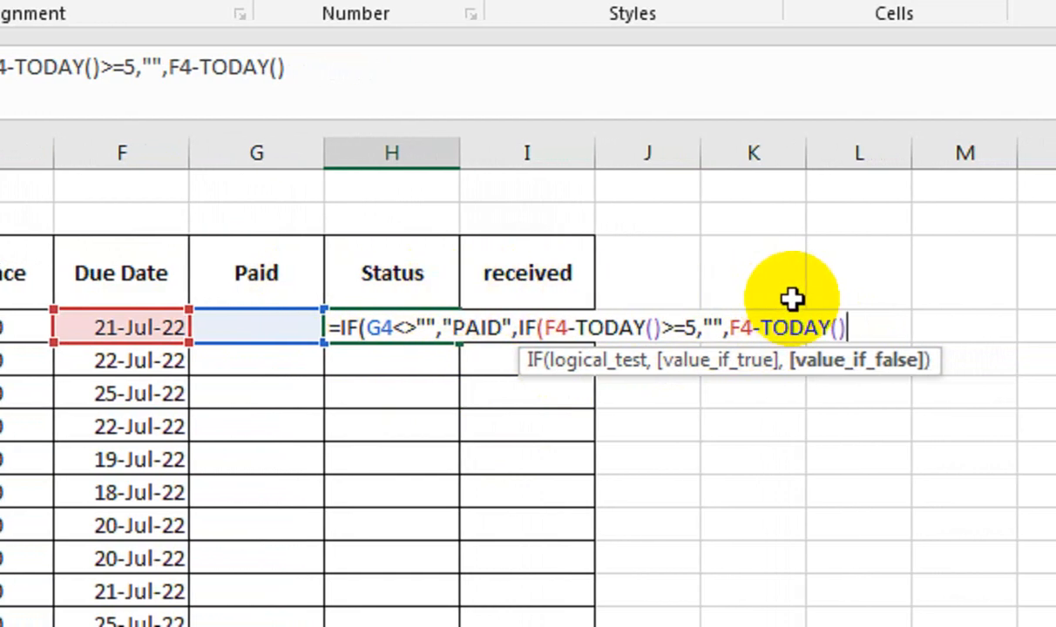
text(&)
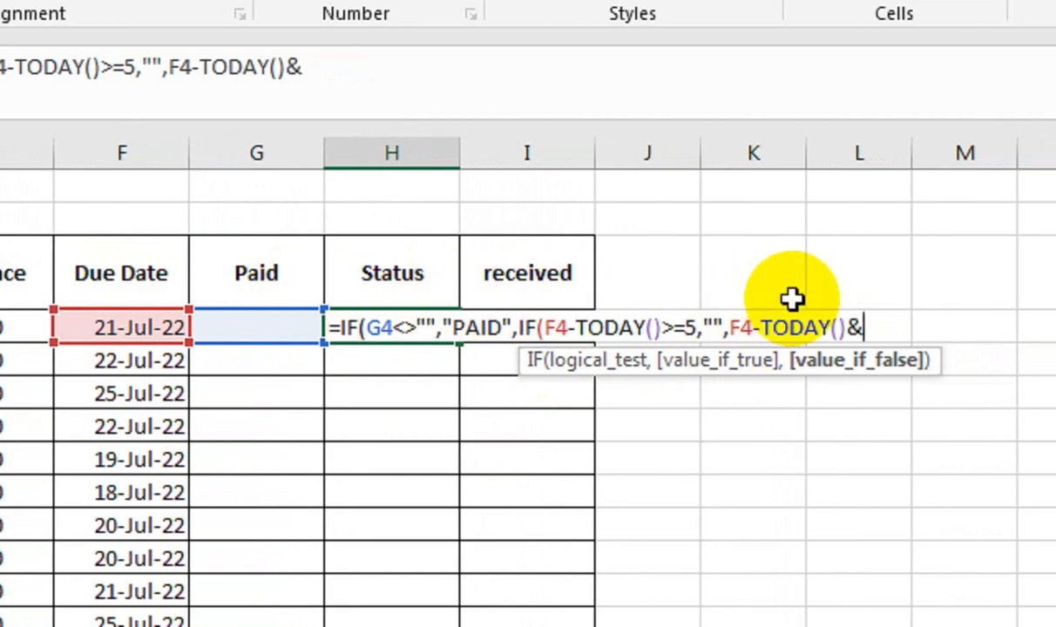
text(")
text(DA)
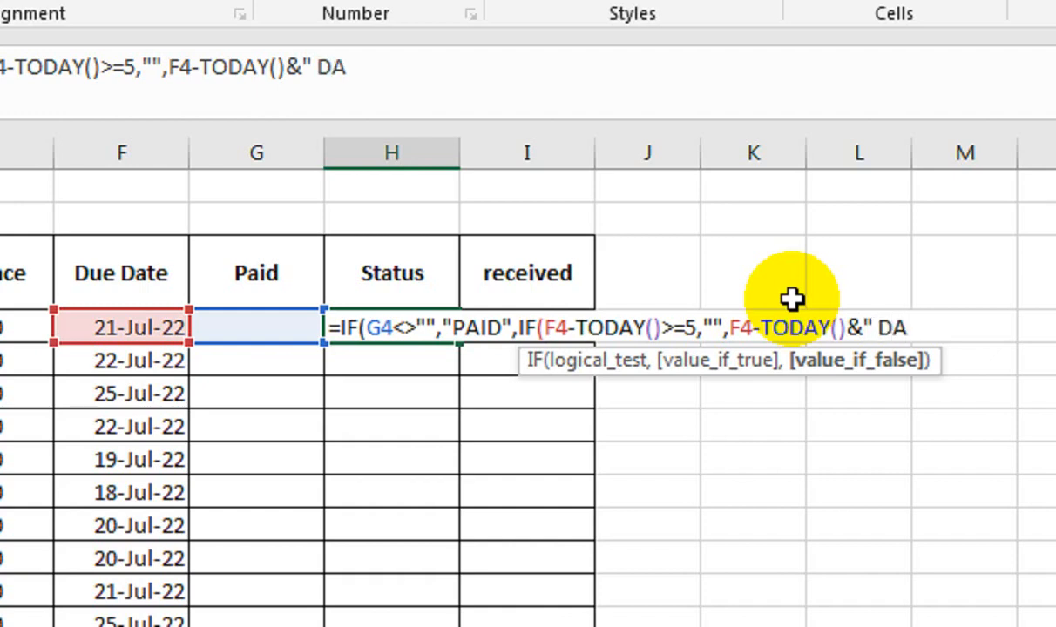
text(YS REMAIN)
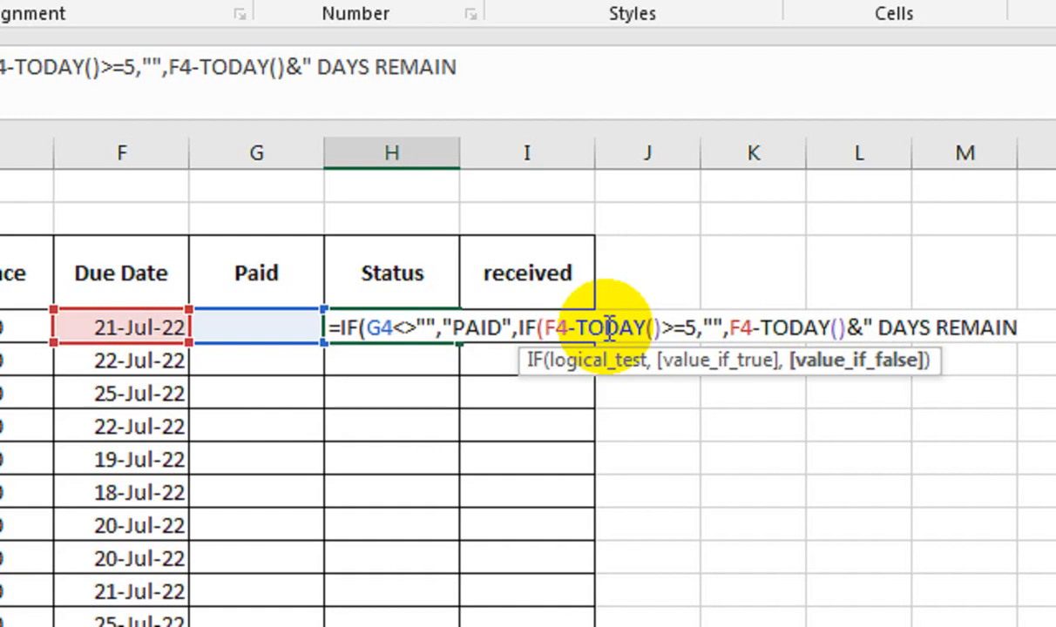
text(")
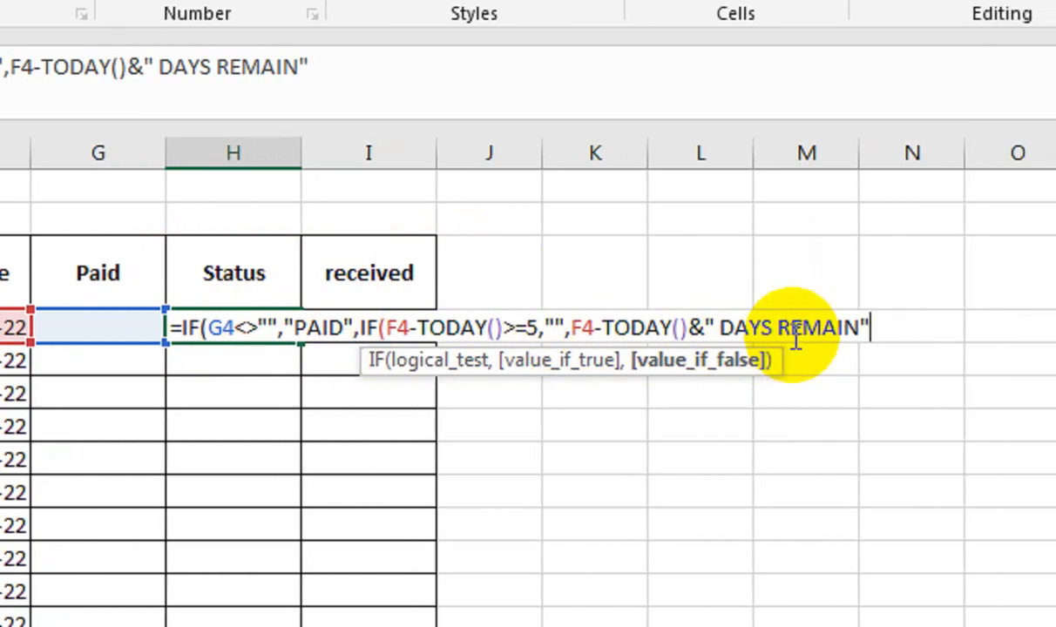
text())
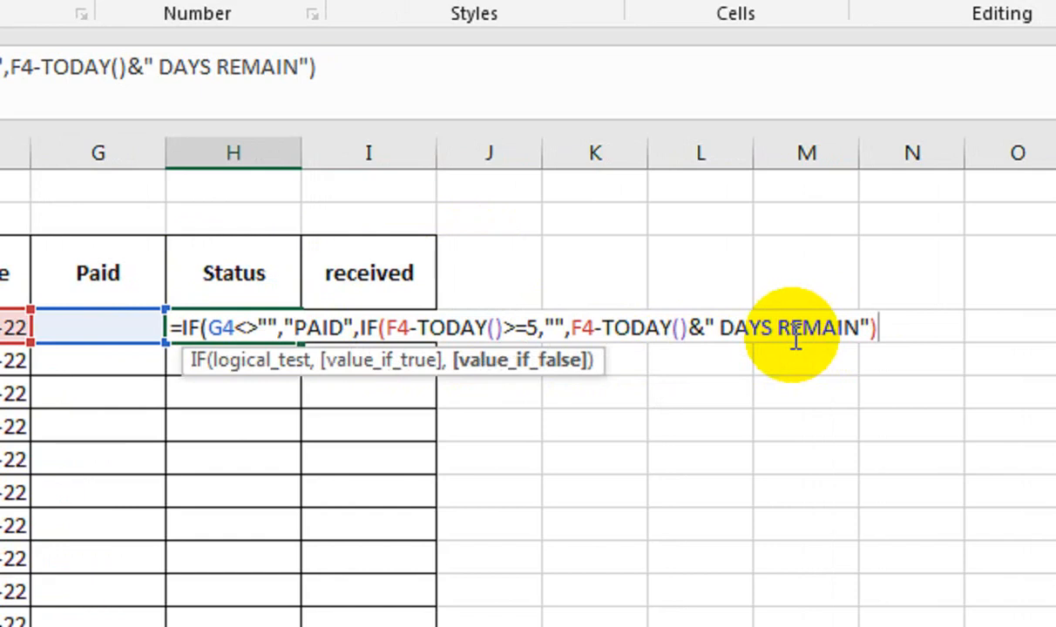
text())
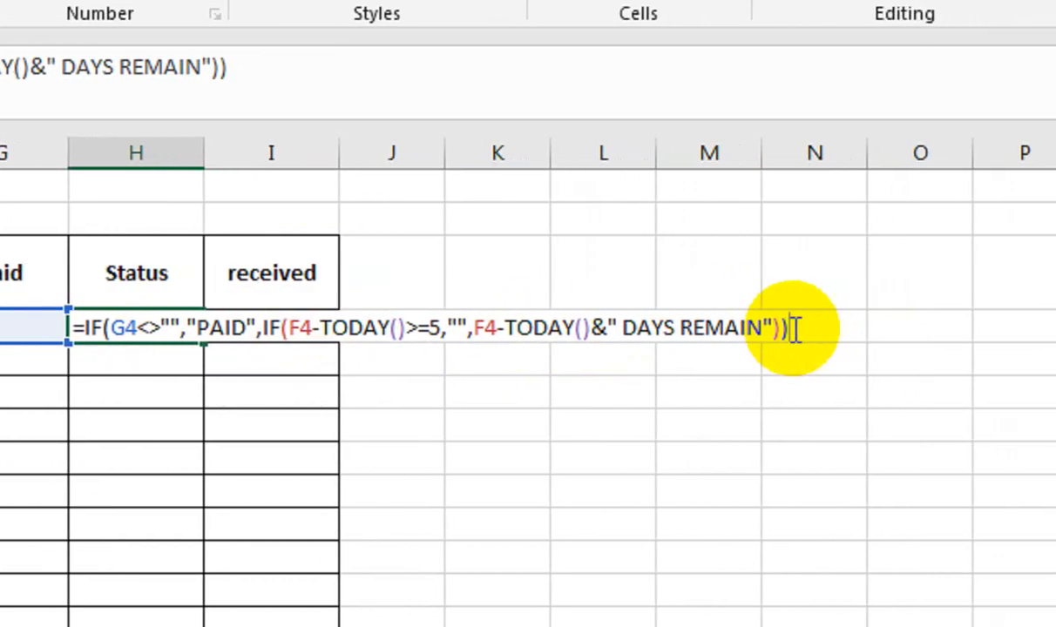
key(Return)
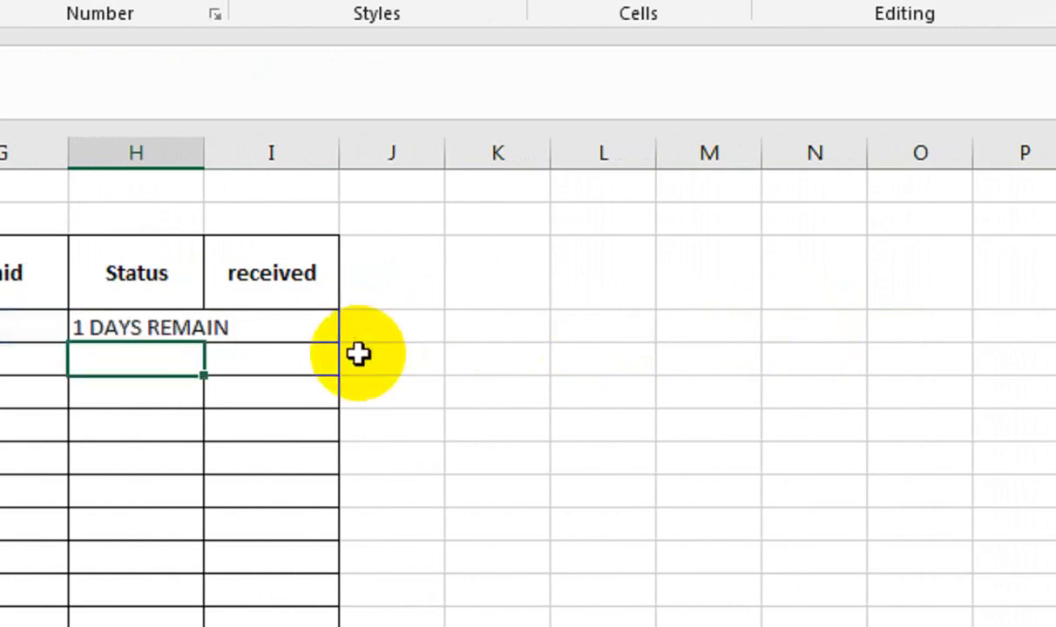
Step: Fit the Status column to its content and fill the H4 formula down through H18
double_click(268, 172)
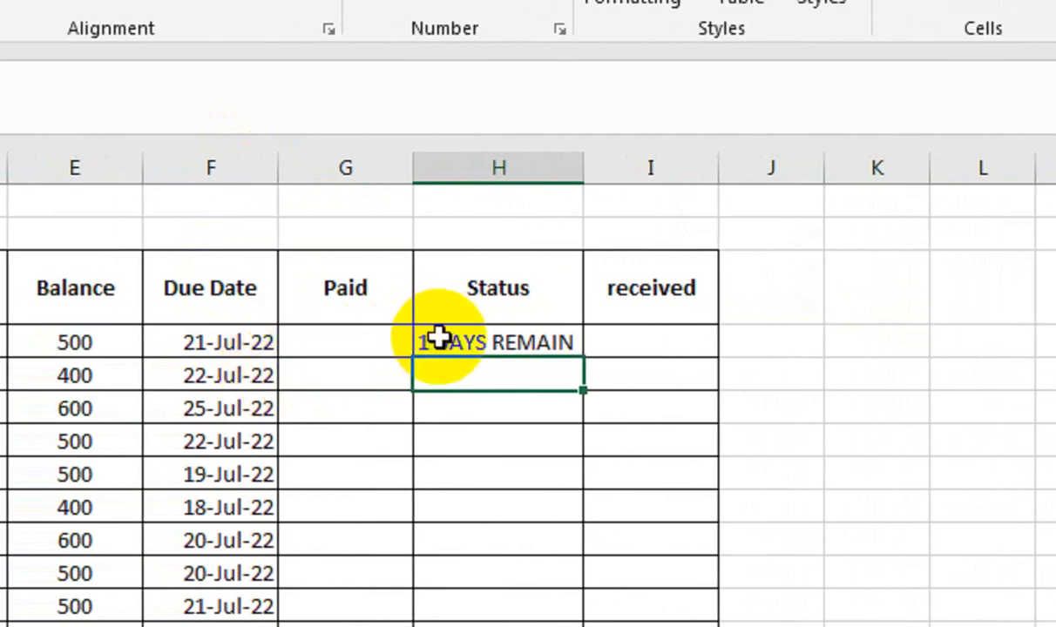
click(553, 340)
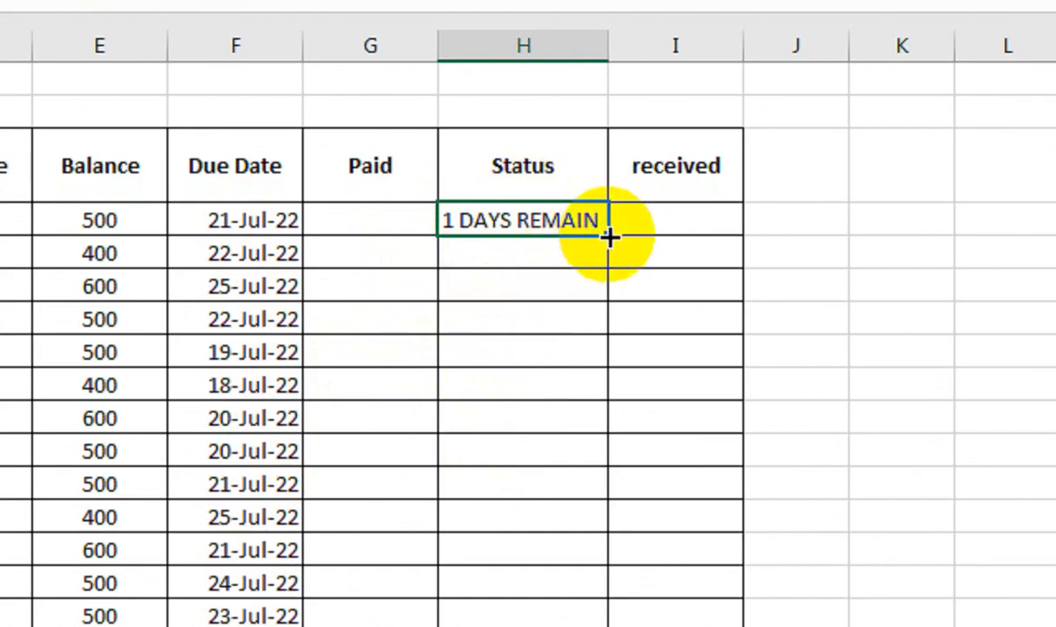
drag(608, 235, 585, 461)
scroll(632, 141, up, 1)
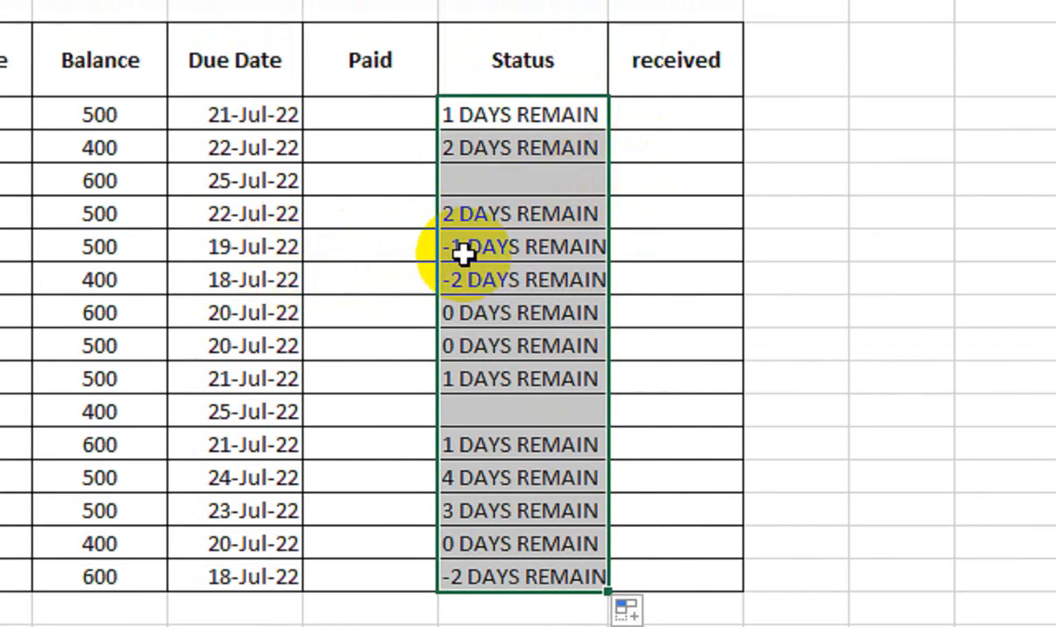
Step: Enter PAID in G8 for the student whose due date is 19-Jul-22
click(337, 255)
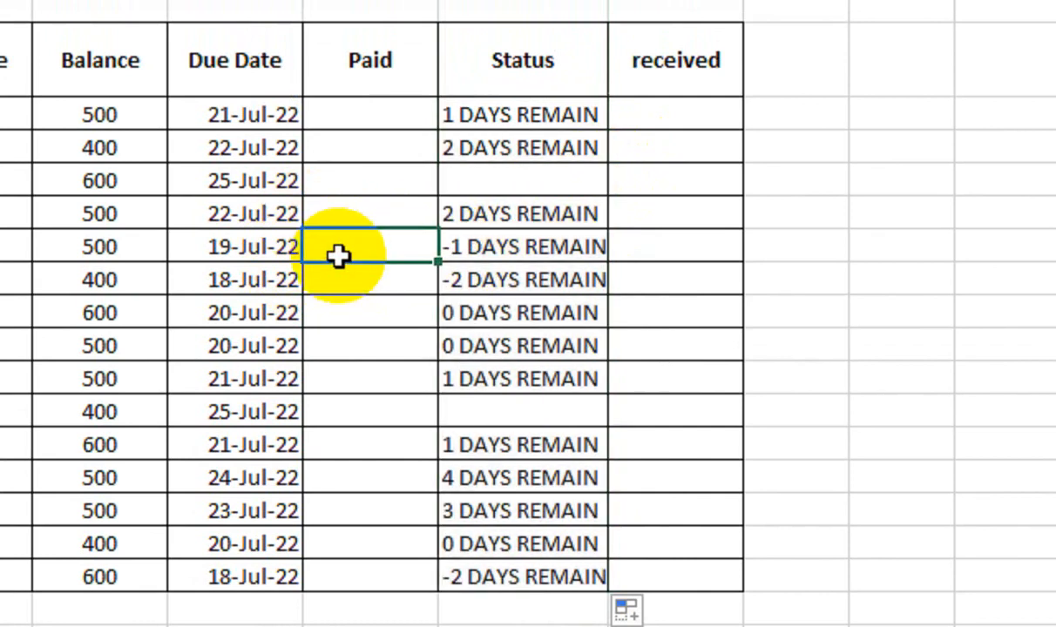
key(Return)
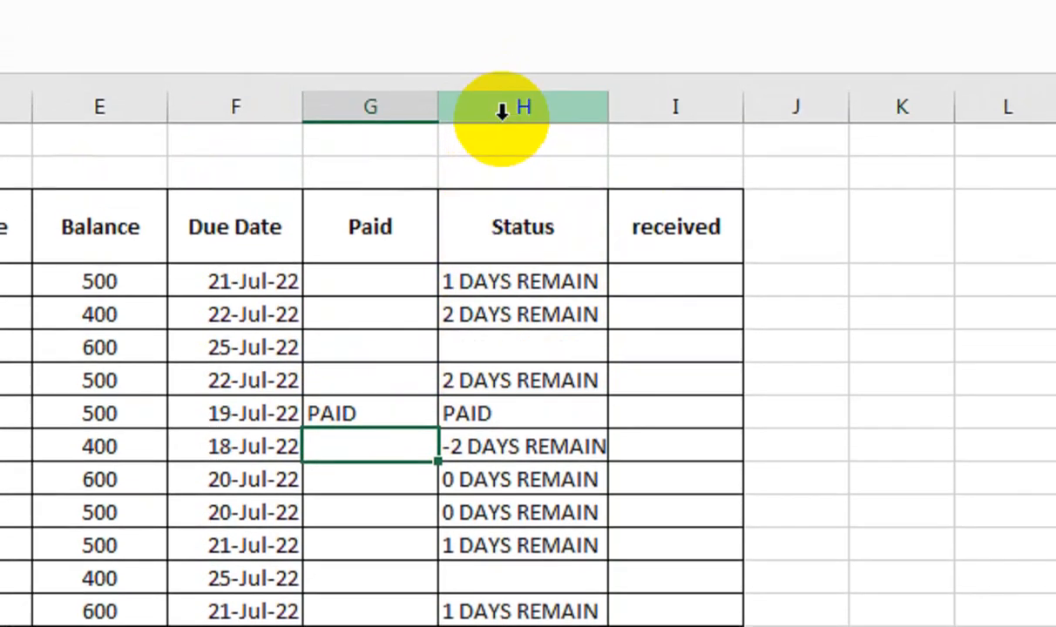
Step: Center the Status column's contents and widen column H
click(502, 110)
click(0, 0)
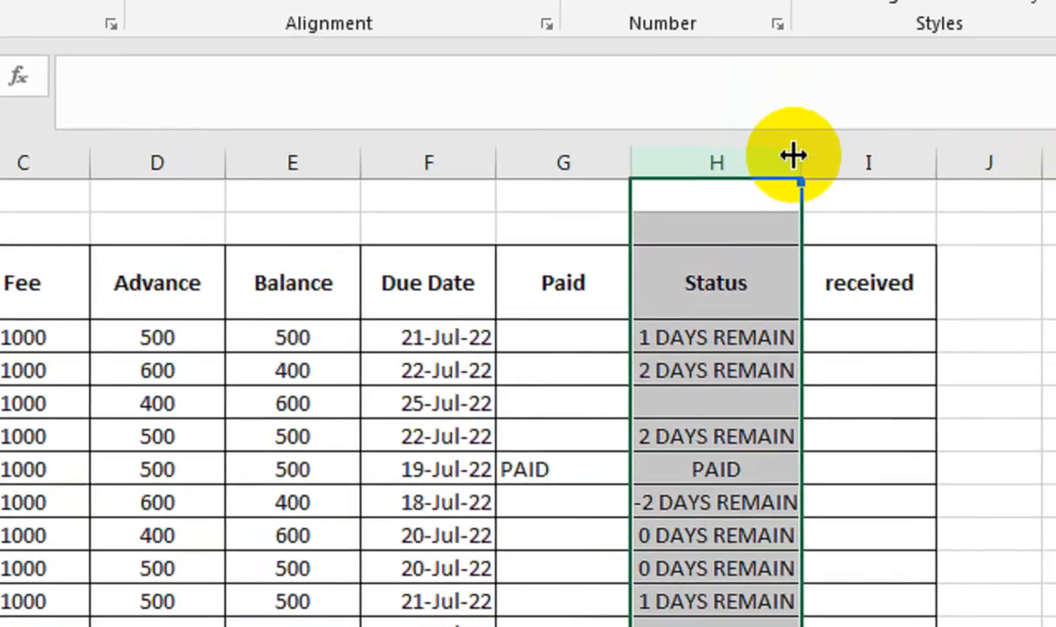
drag(851, 61, 879, 66)
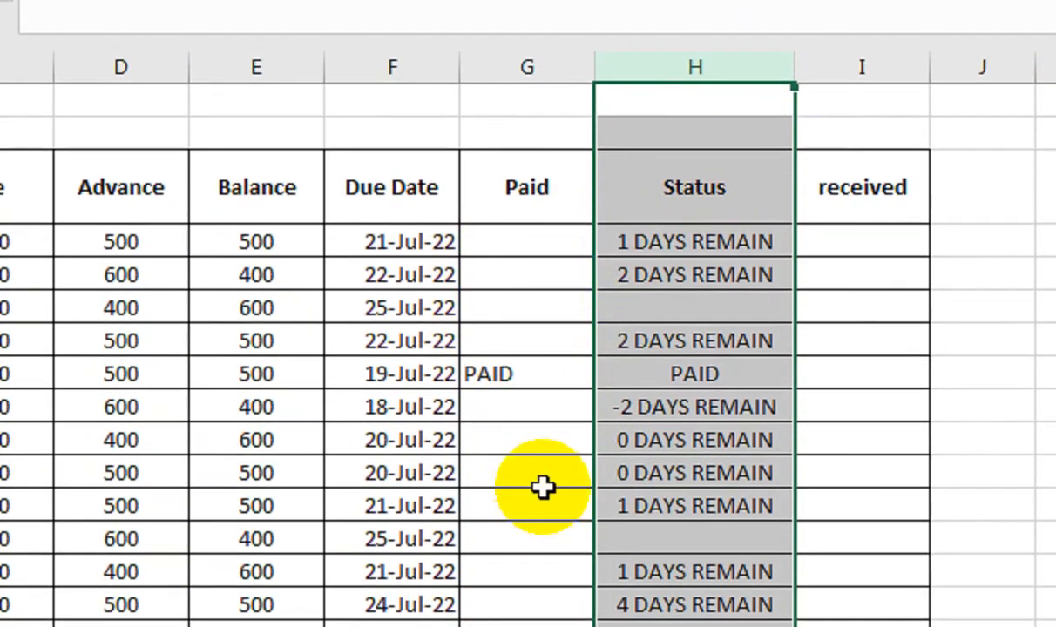
Step: Enter PAID in G9 and center the contents of the Paid column
click(543, 405)
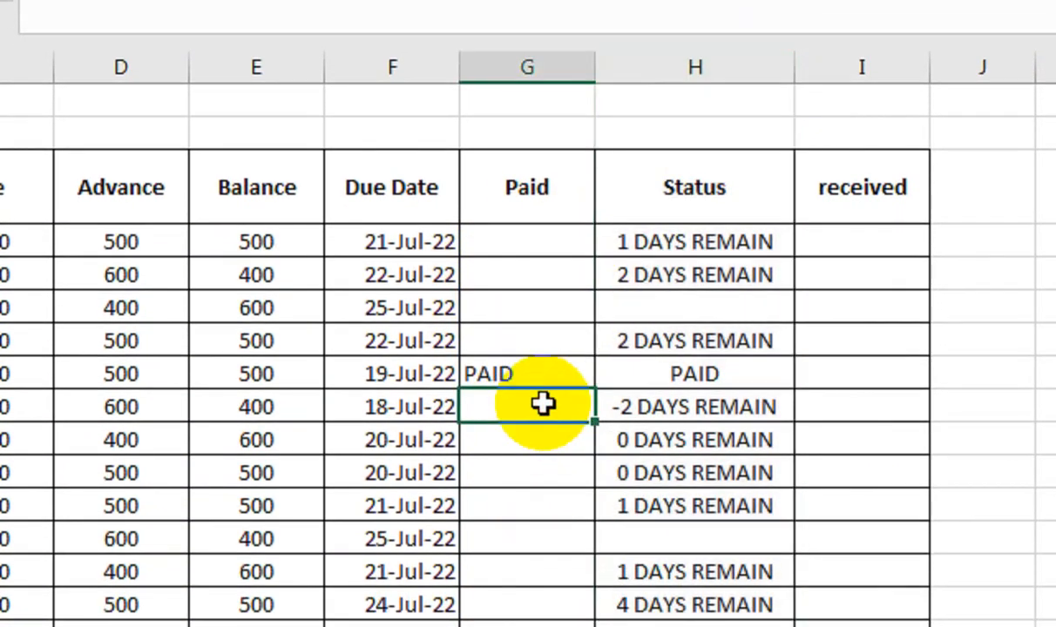
key(Tab)
click(535, 62)
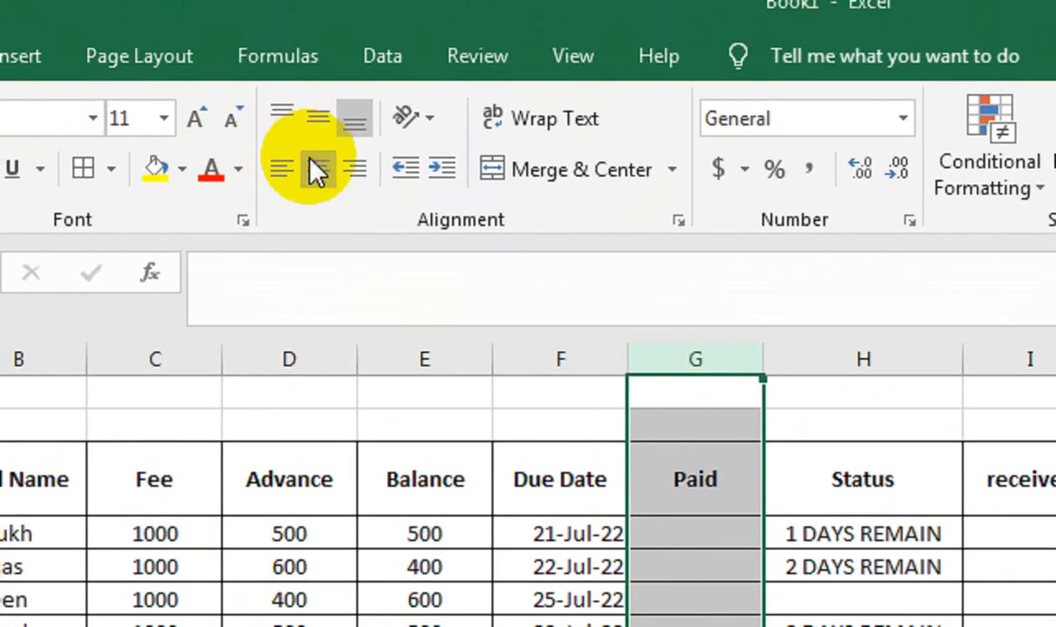
click(313, 125)
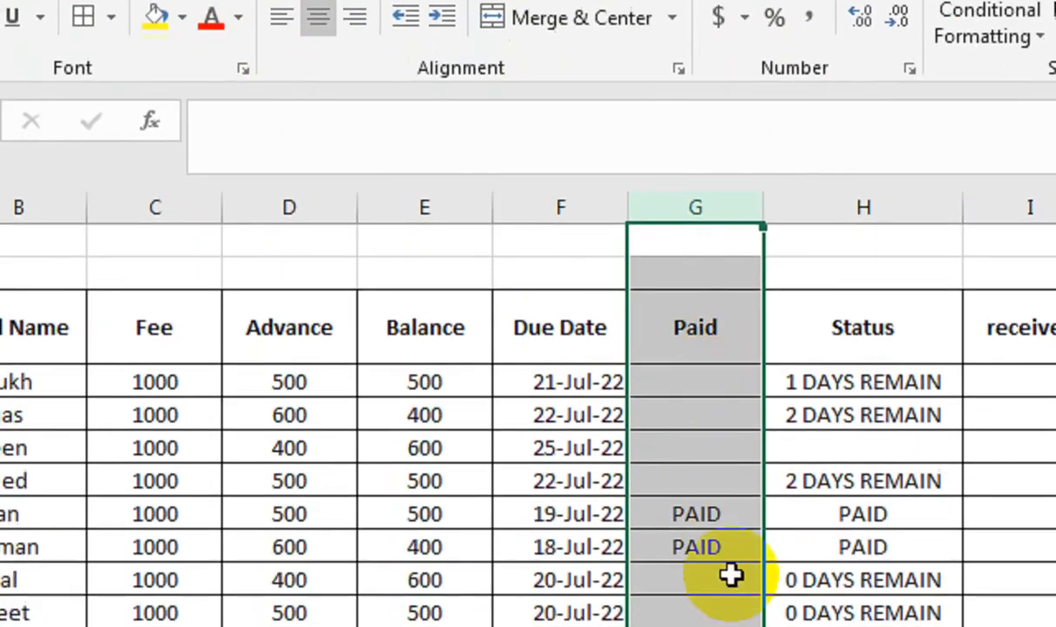
click(711, 547)
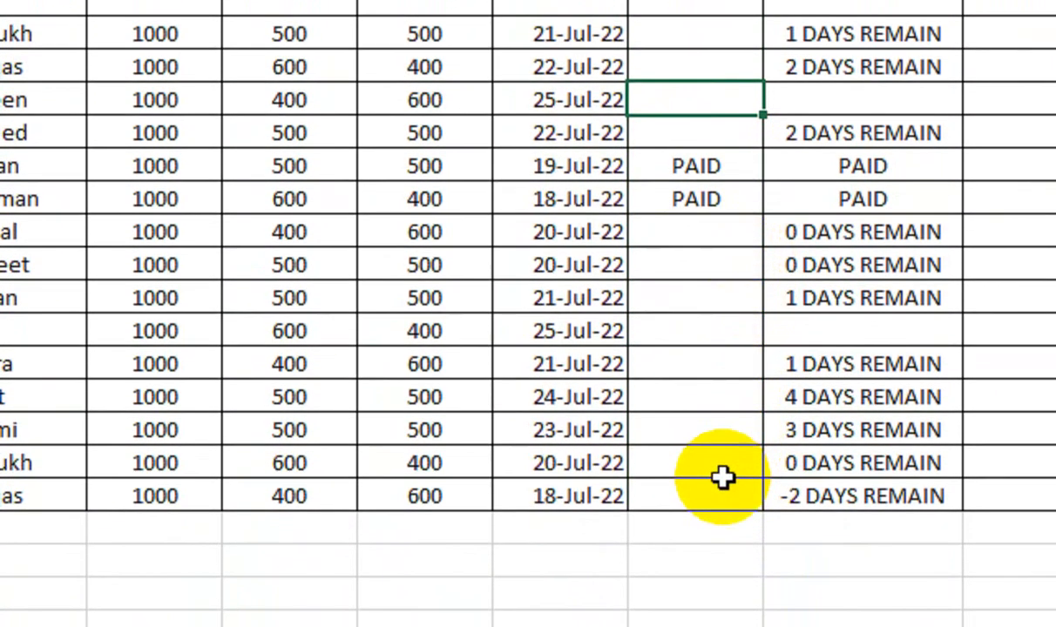
Step: Enter PAID in G18 for the last student, whose due date is 18-Jul-22
click(720, 533)
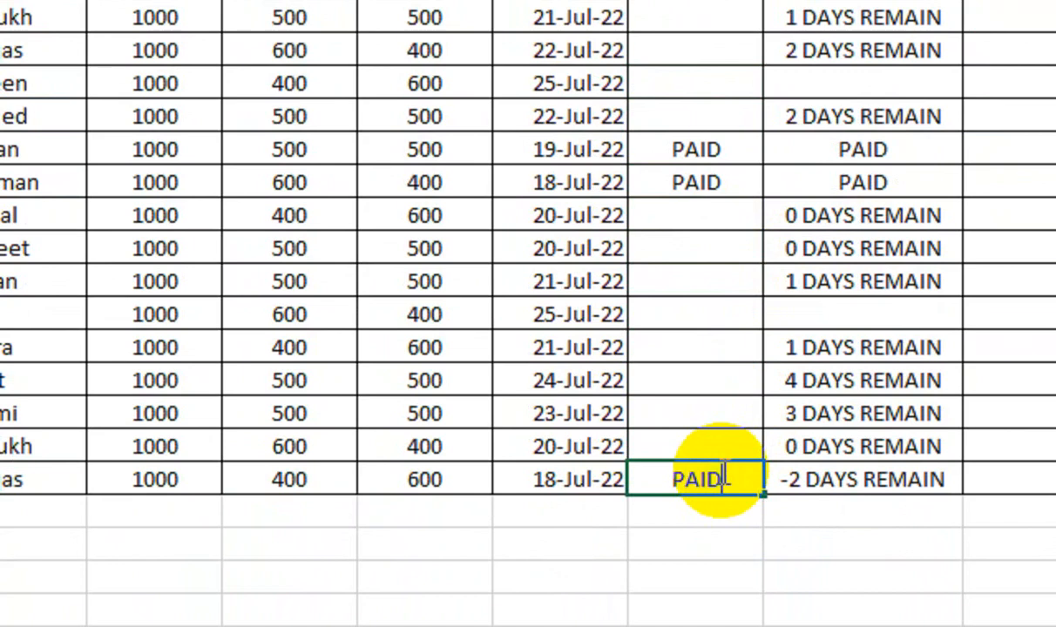
key(Tab)
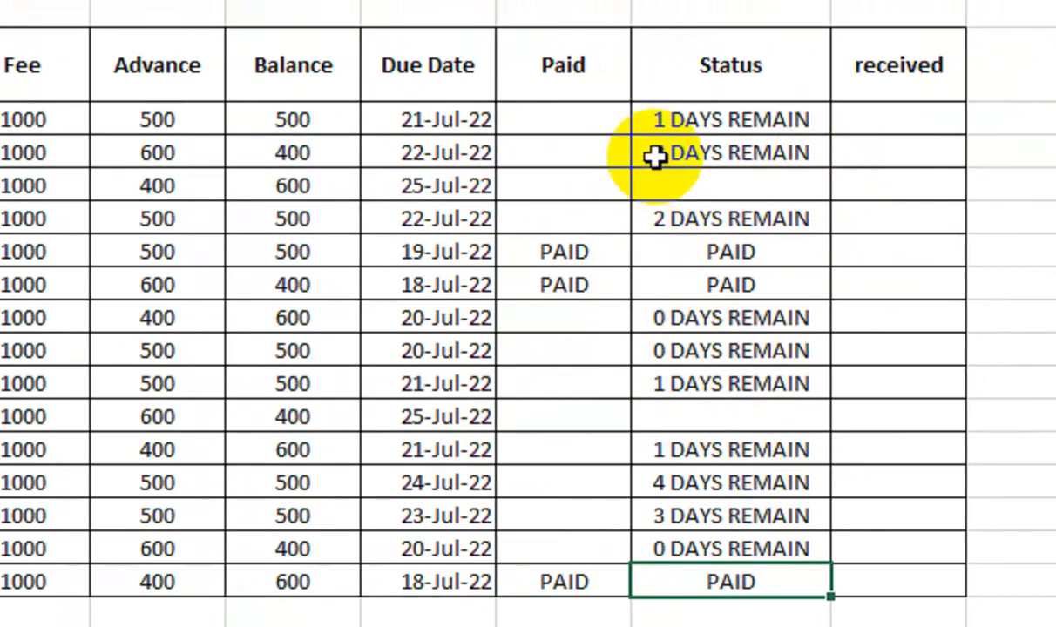
Step: Change the due date in F6 to 7/23/2022, and finally set it to 7/24/2022
double_click(452, 185)
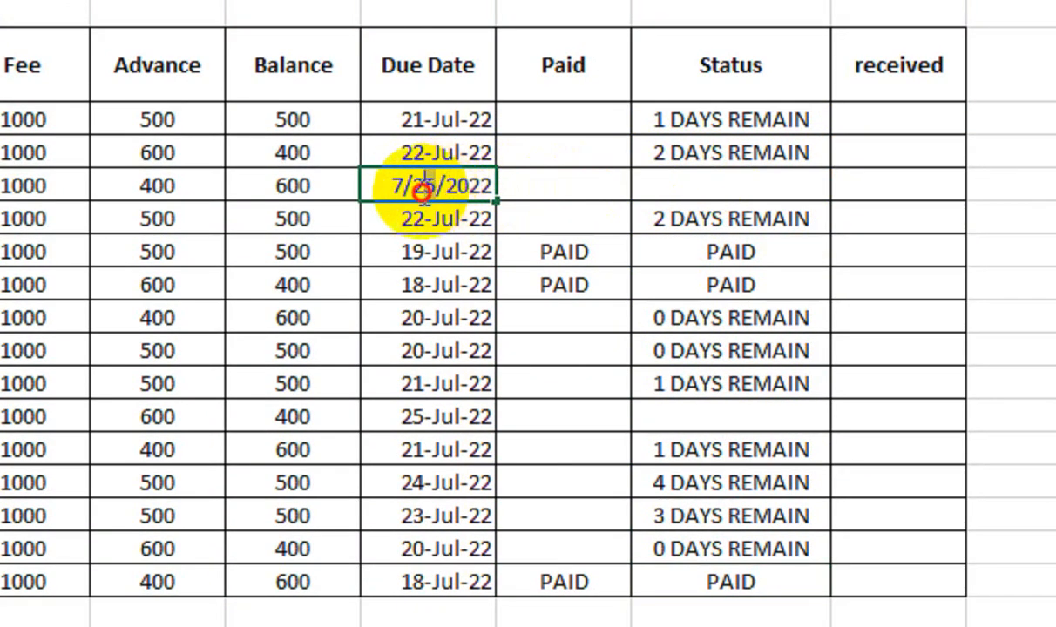
drag(433, 188, 423, 190)
text(3)
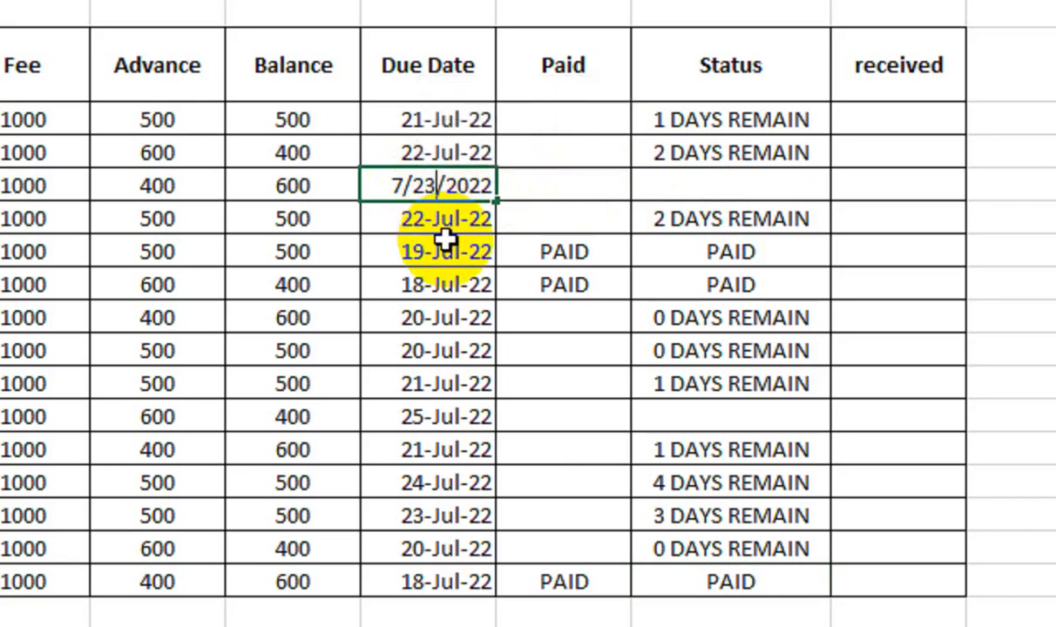
key(Return)
key(Up)
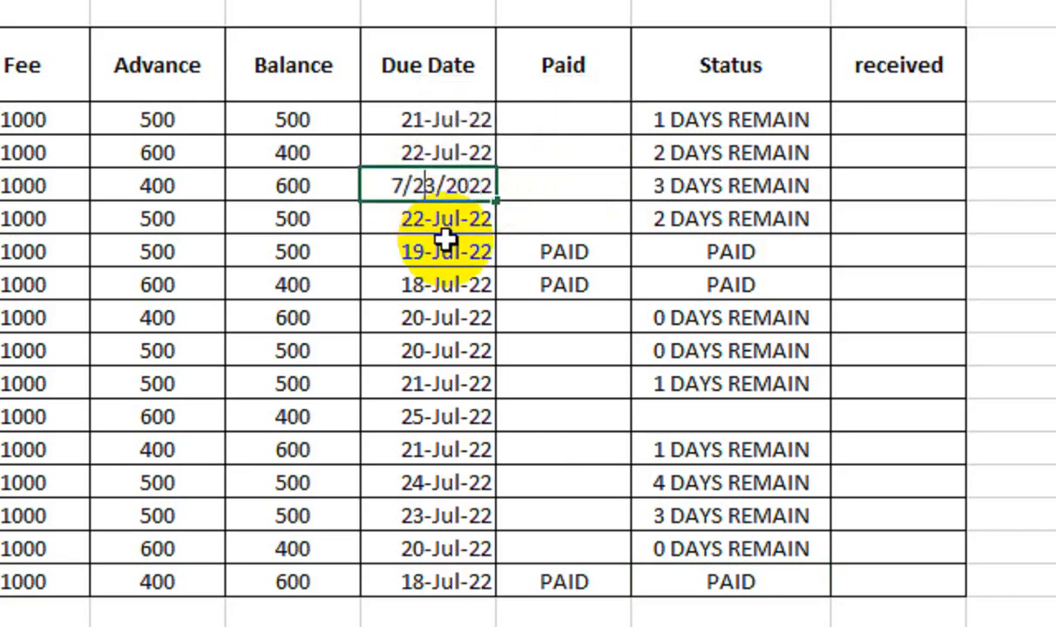
text(4)
key(Return)
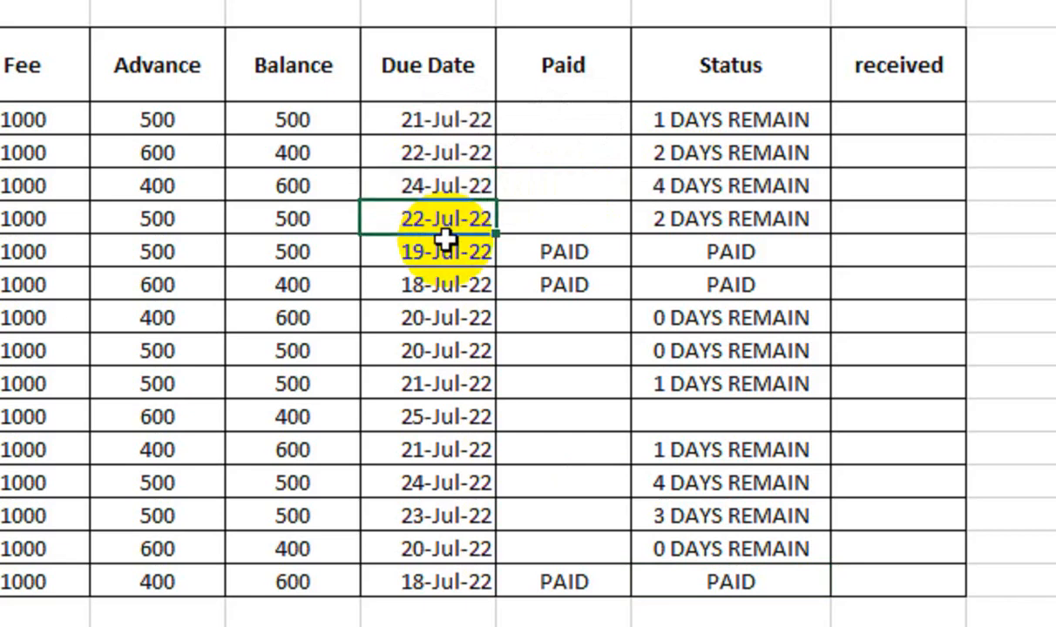
Step: Set the due date in F5 to 25-Jul-22
scroll(638, 119, up, 1)
scroll(639, 120, up, 1)
click(688, 184)
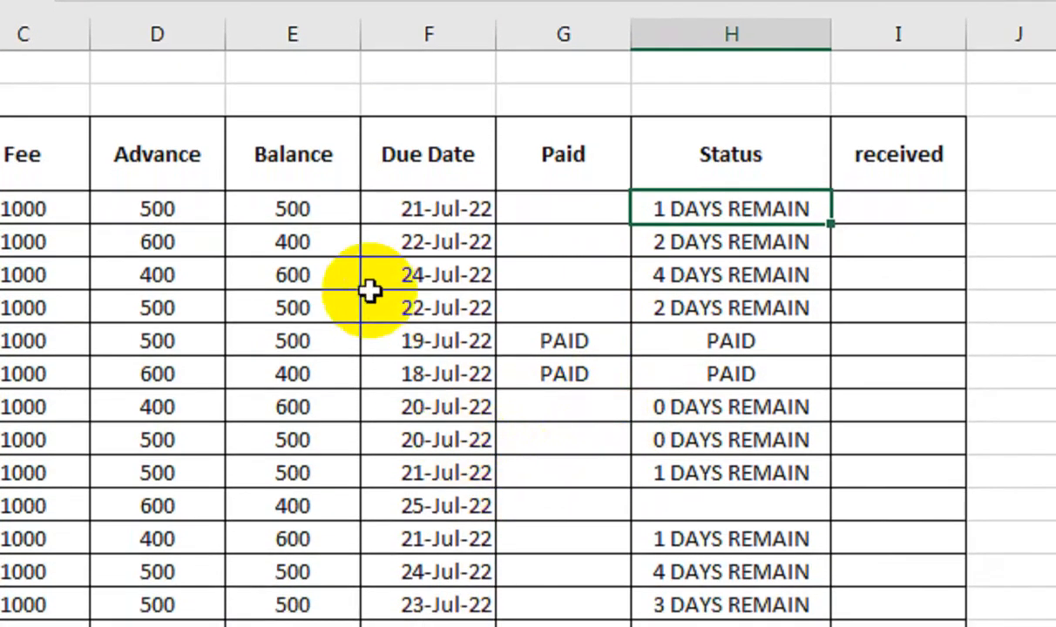
double_click(438, 240)
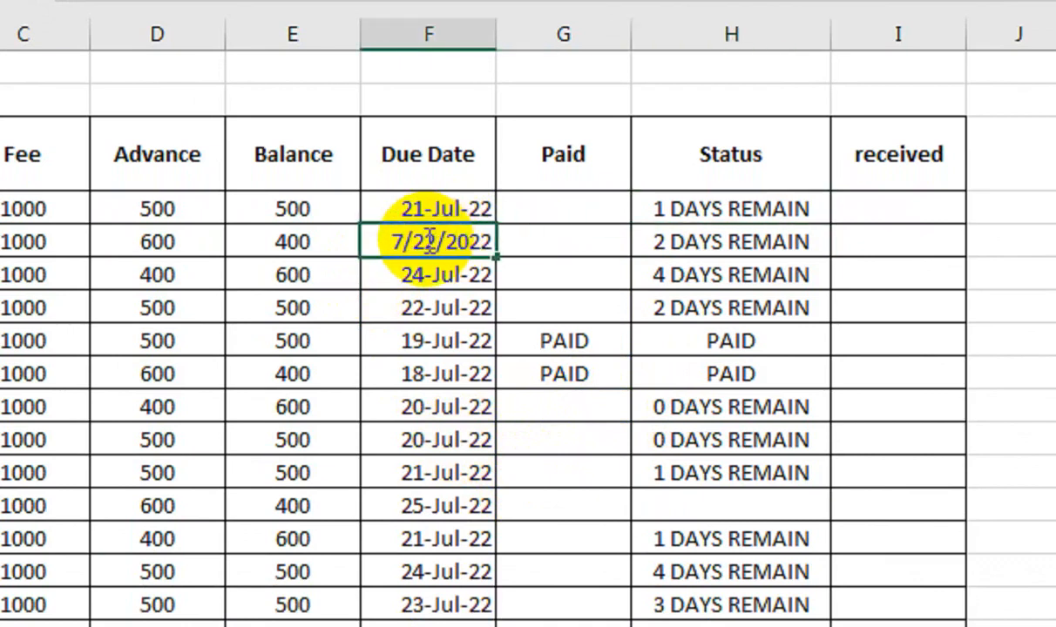
key(Return)
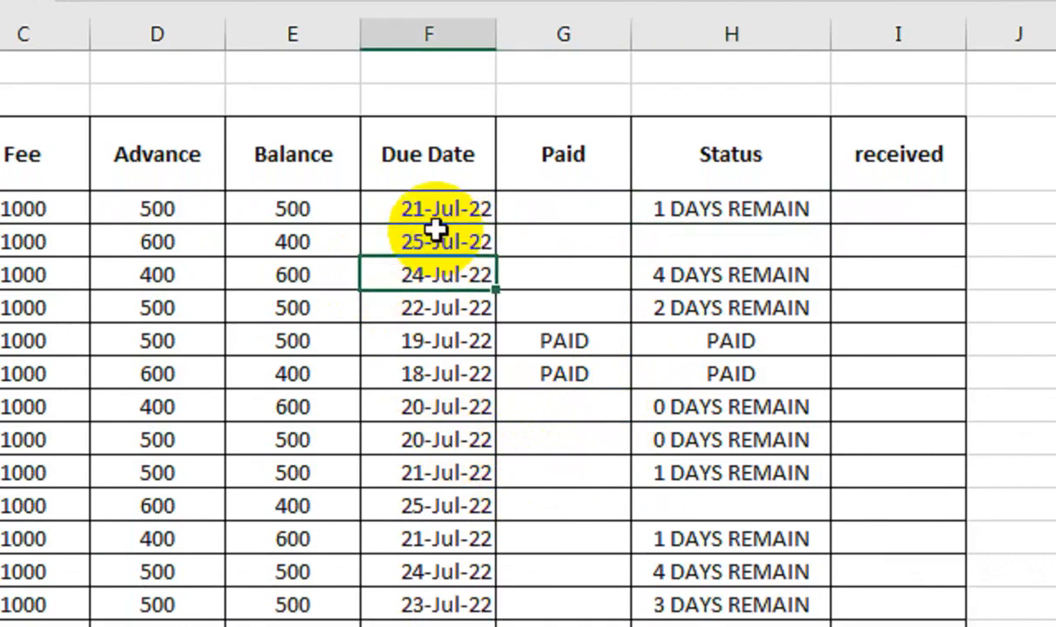
Step: Change the H4 status formula's condition to F4-TODAY()>5 and fill it down the Status column
click(730, 233)
click(724, 203)
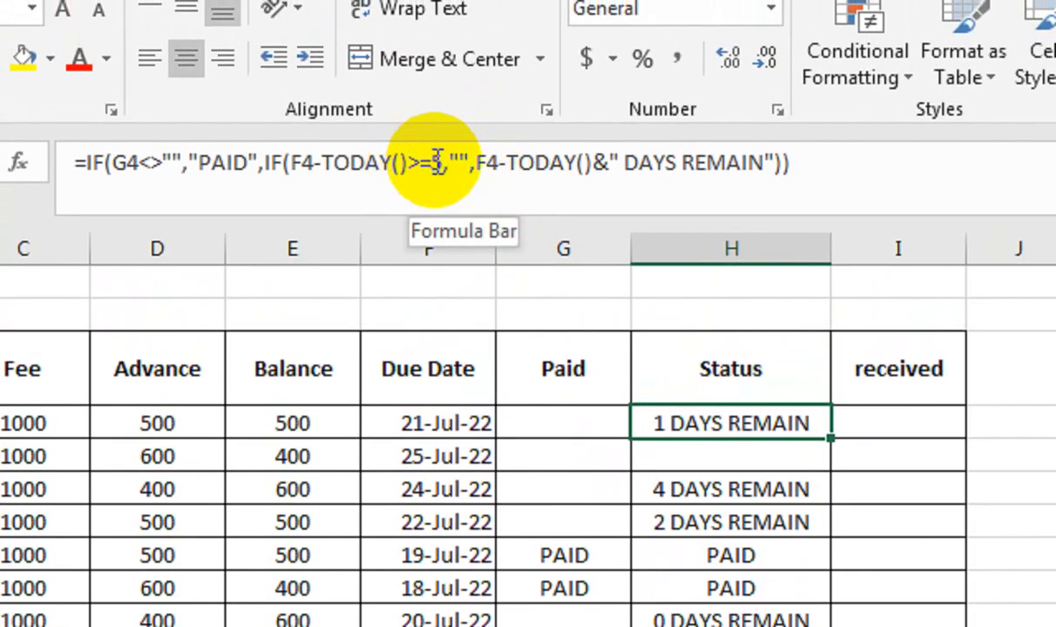
click(436, 162)
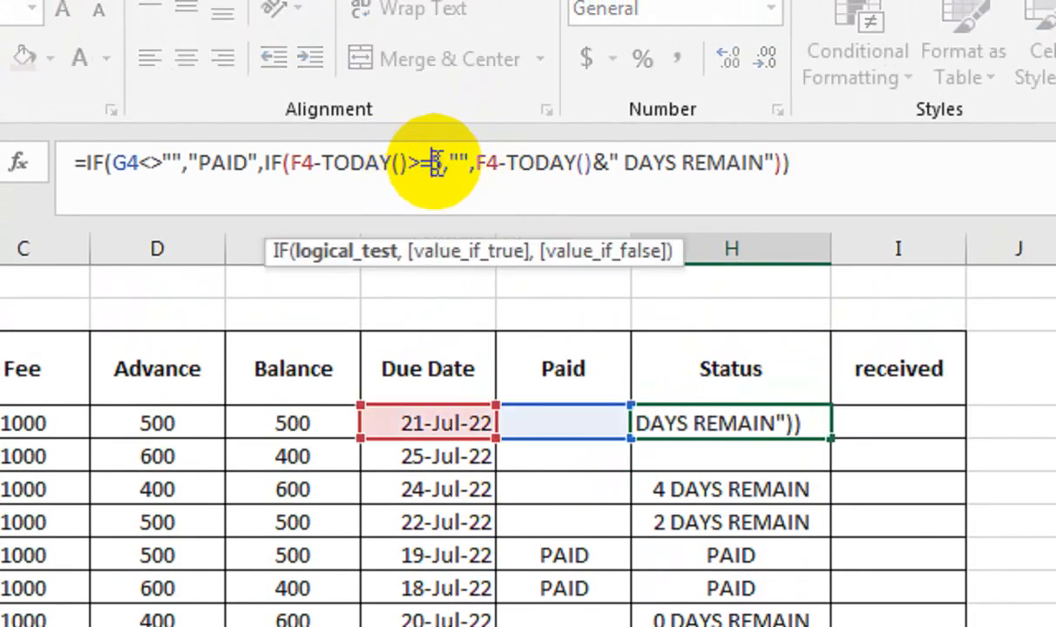
key(BackSpace)
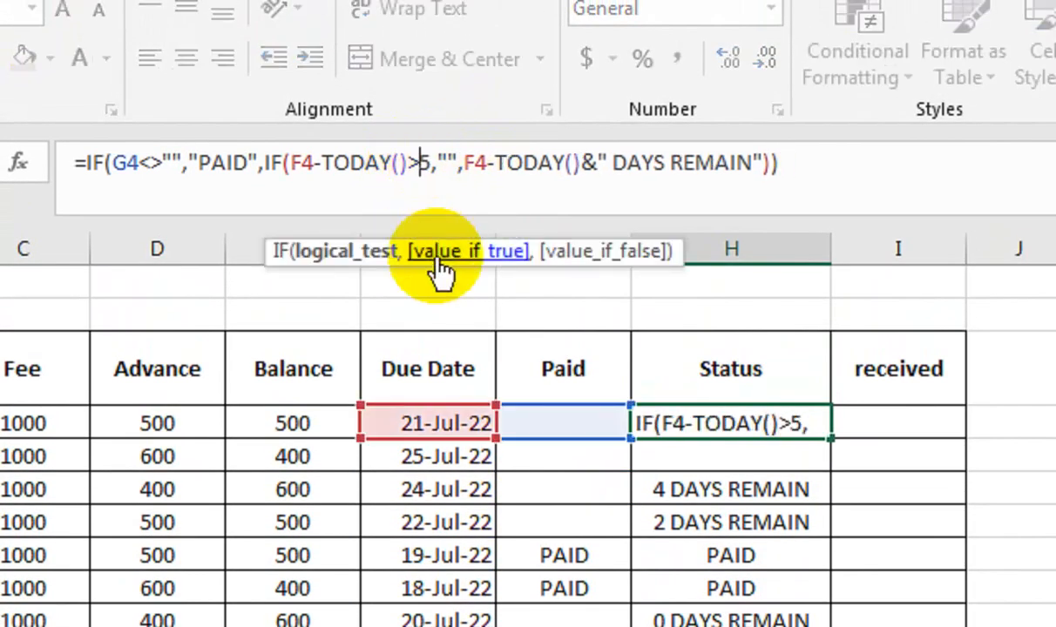
key(Return)
click(697, 422)
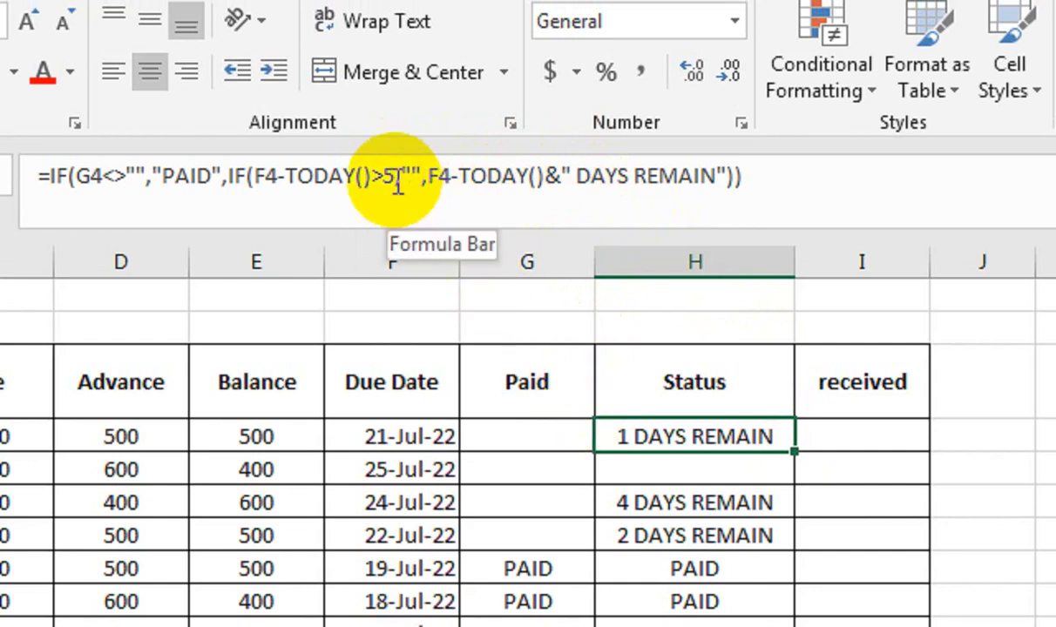
double_click(792, 451)
click(614, 480)
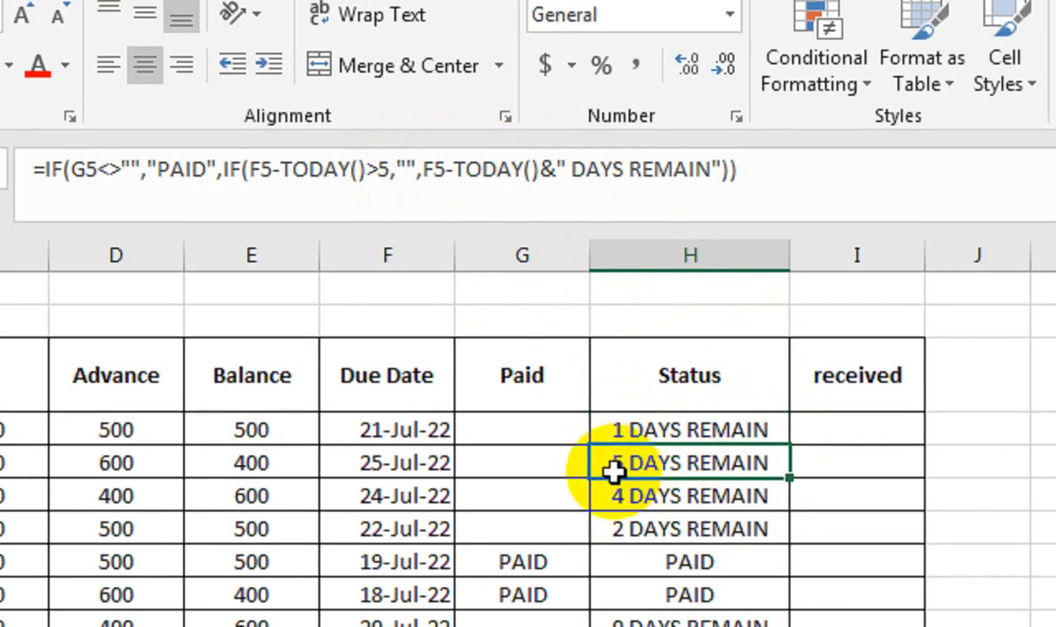
Step: Enter PAID in G5 and in G17
click(533, 461)
text(PAID)
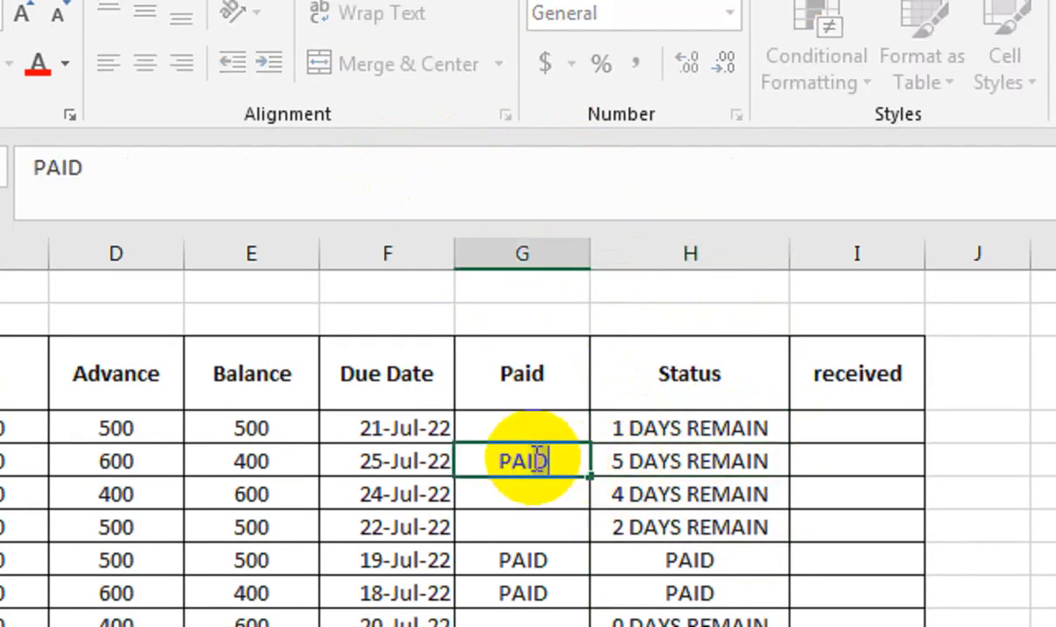
key(Return)
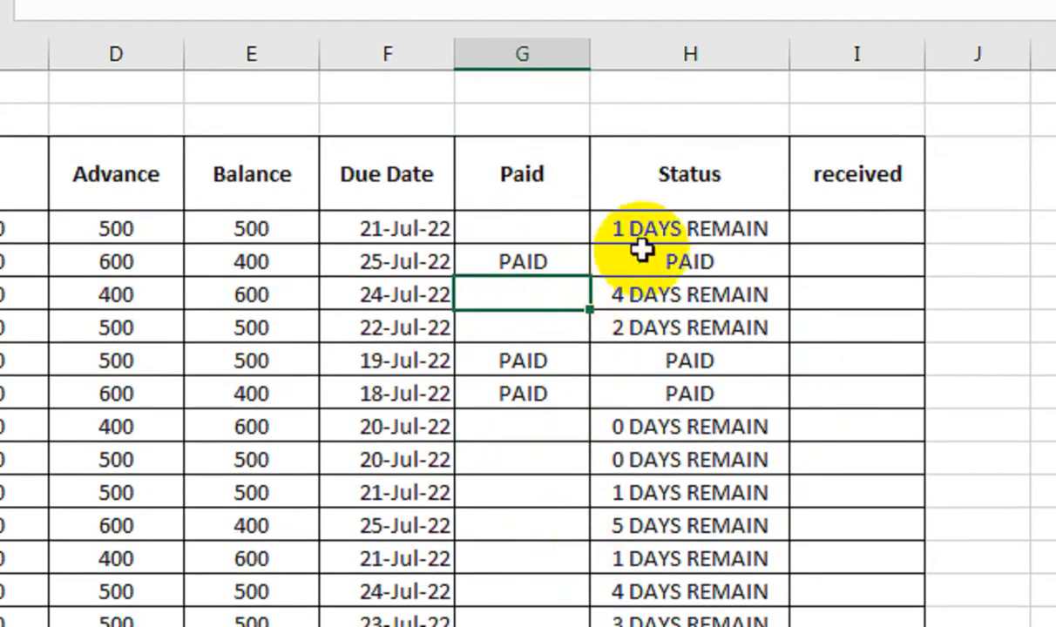
click(645, 436)
drag(658, 276, 641, 472)
click(508, 451)
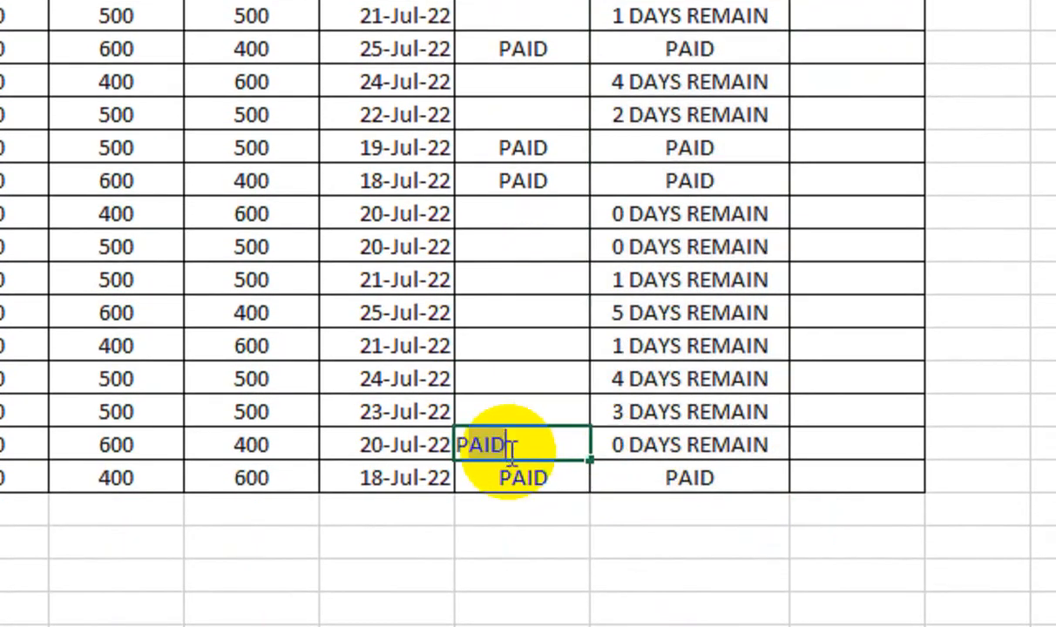
text(PAID)
key(Tab)
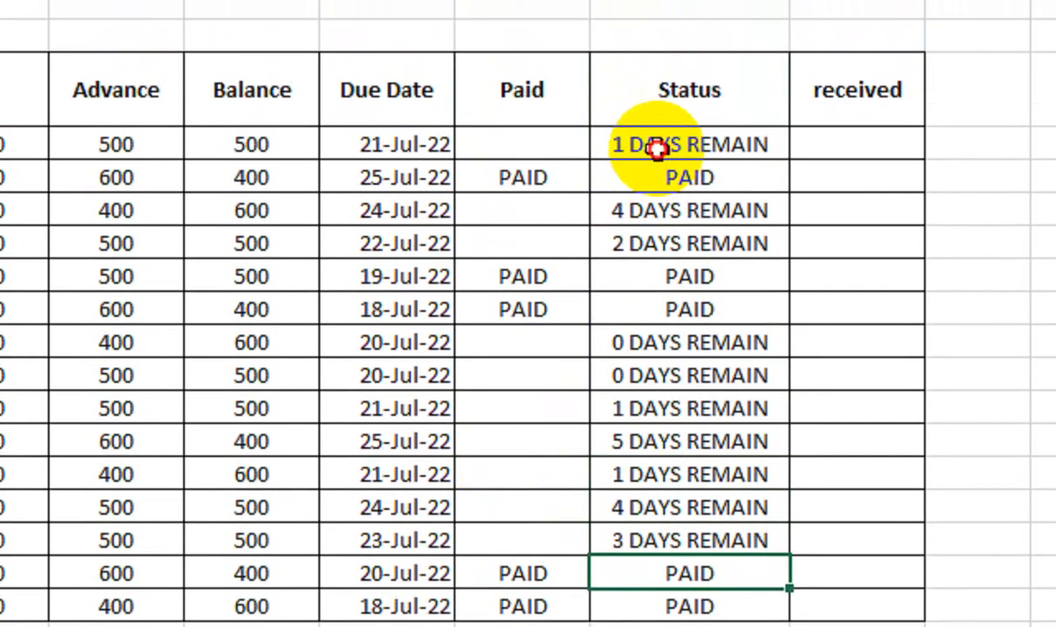
Step: Add an Equal To conditional formatting rule to H4:H18 that shows PAID with Yellow Fill with Dark Yellow Text
drag(658, 146, 635, 564)
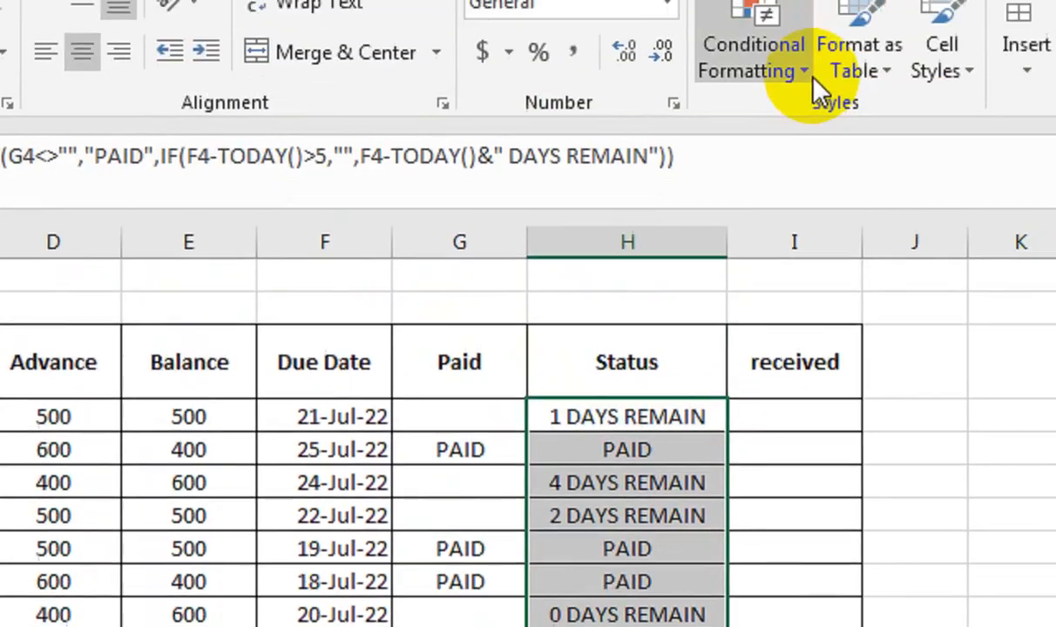
click(810, 76)
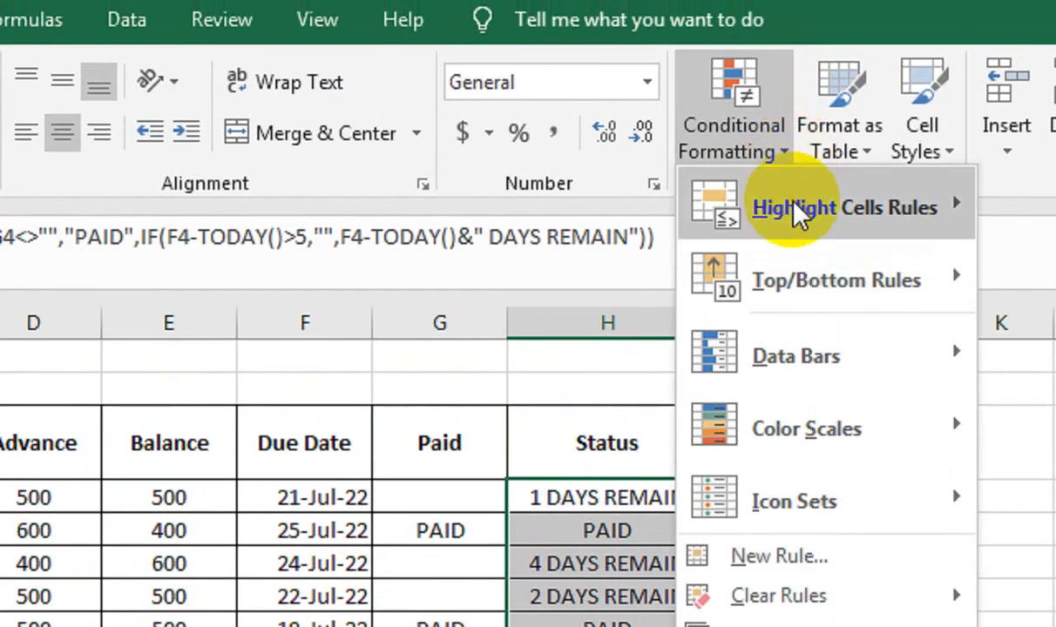
mouse_move(855, 145)
click(841, 426)
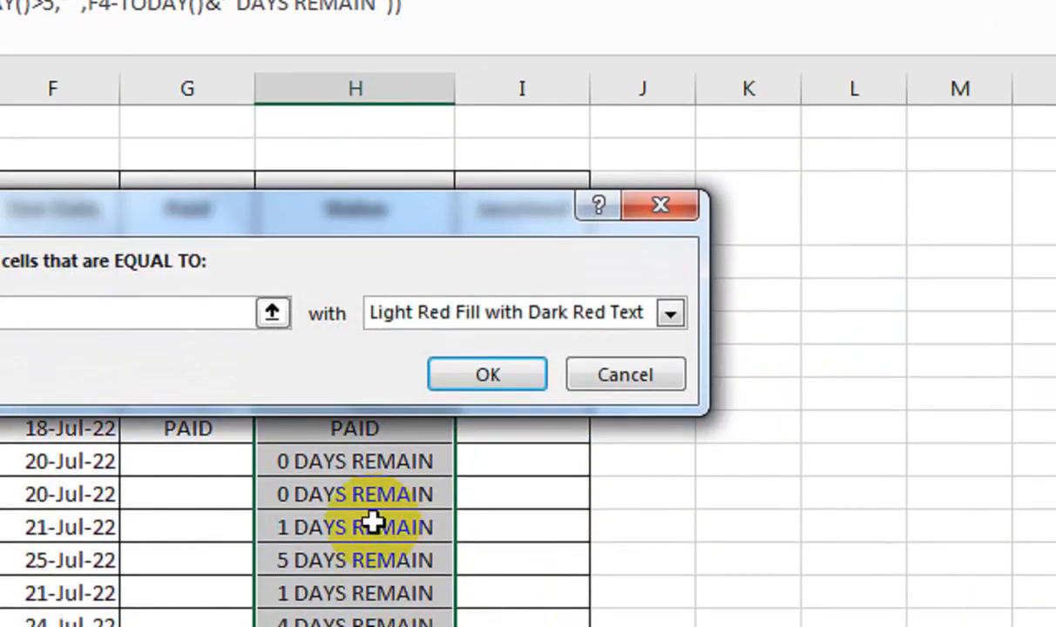
text(PAID)
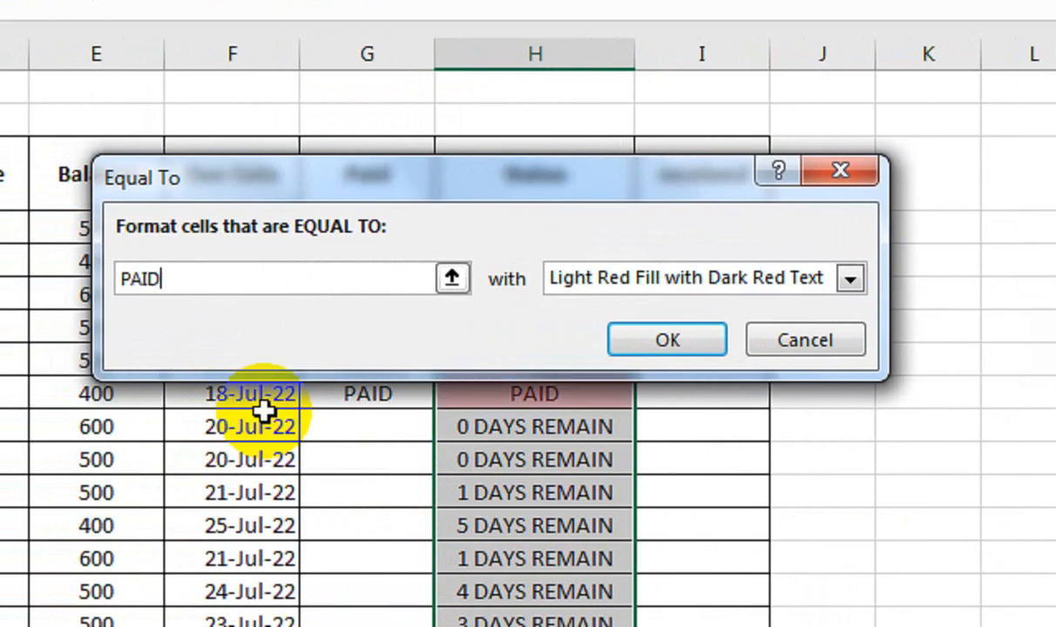
click(616, 279)
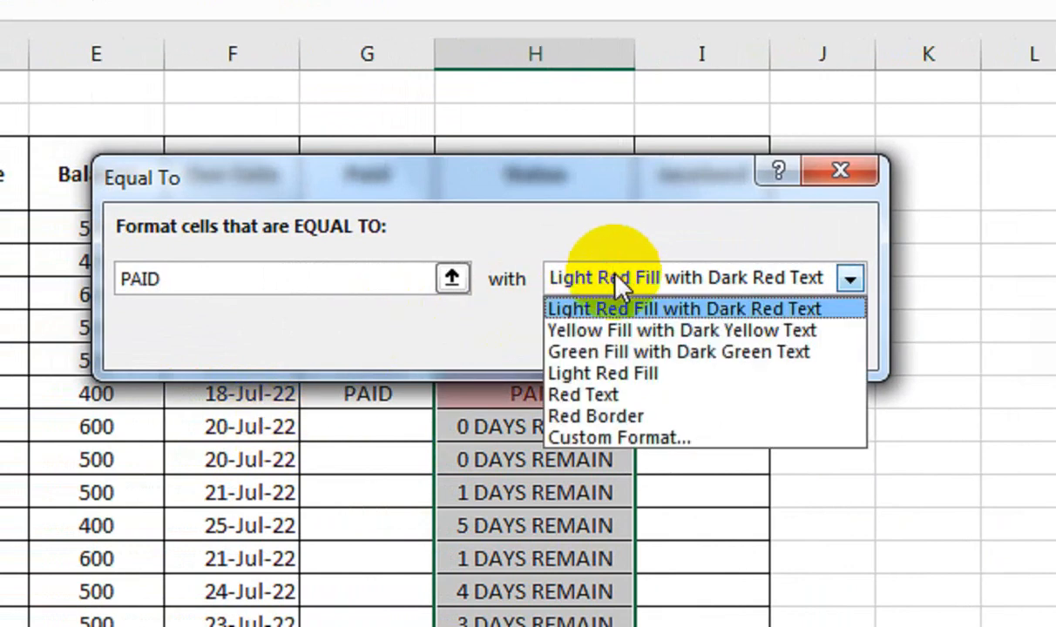
click(610, 352)
click(662, 279)
click(655, 331)
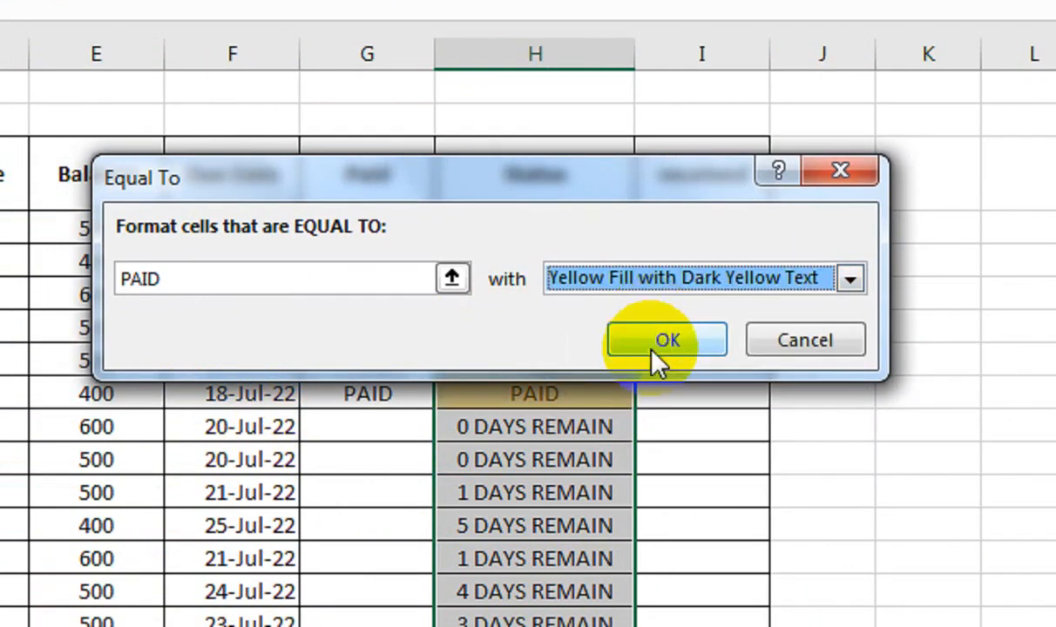
click(652, 348)
click(560, 230)
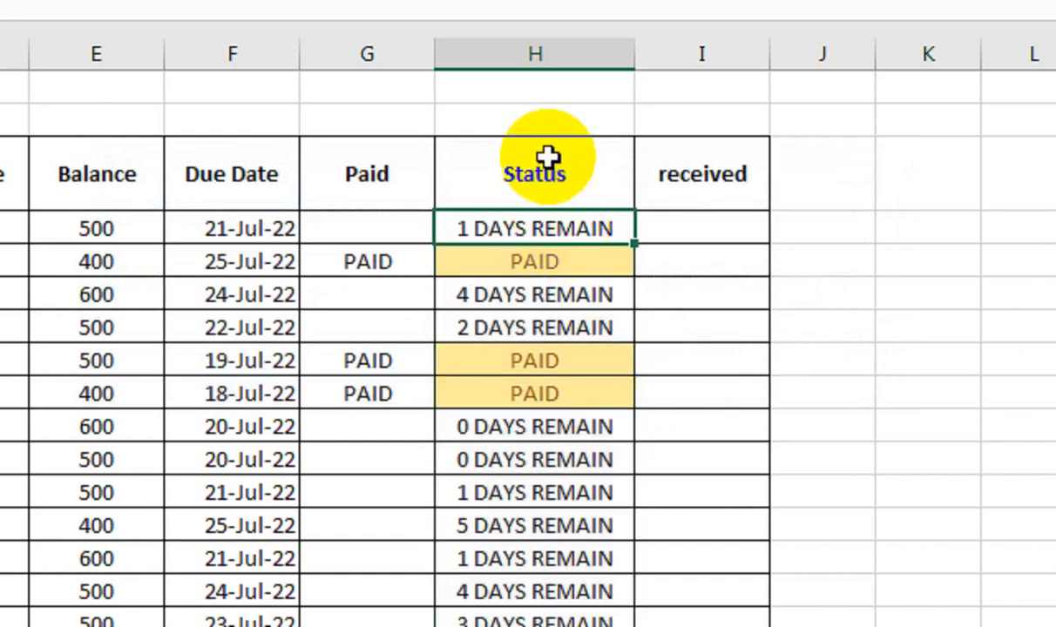
Step: Format the header row A3:I3 with a dark red fill, white text and font size 14
drag(568, 175, 98, 190)
click(407, 141)
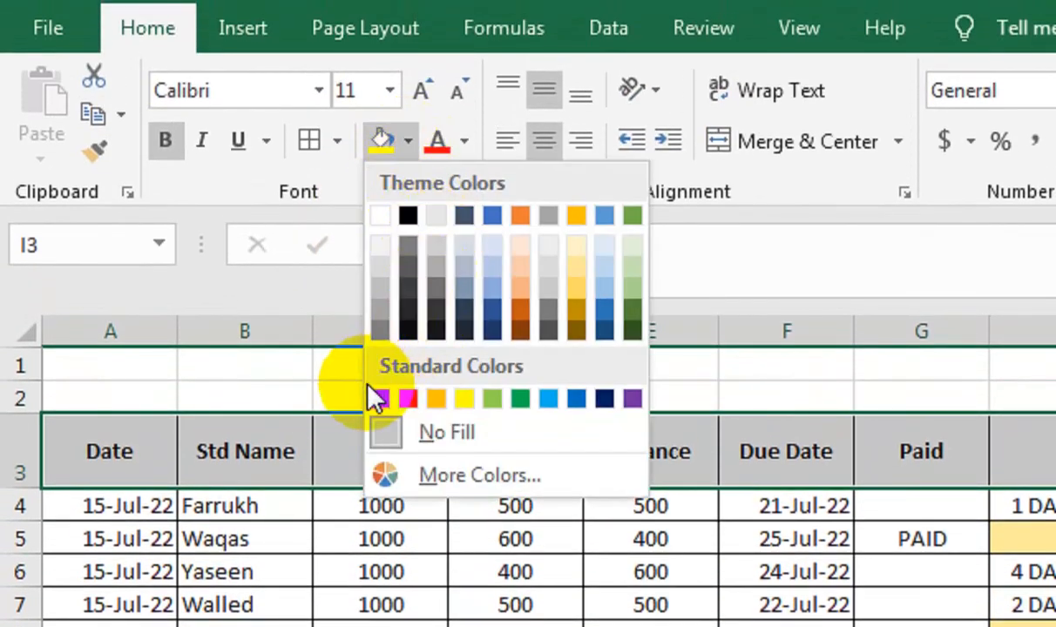
click(383, 398)
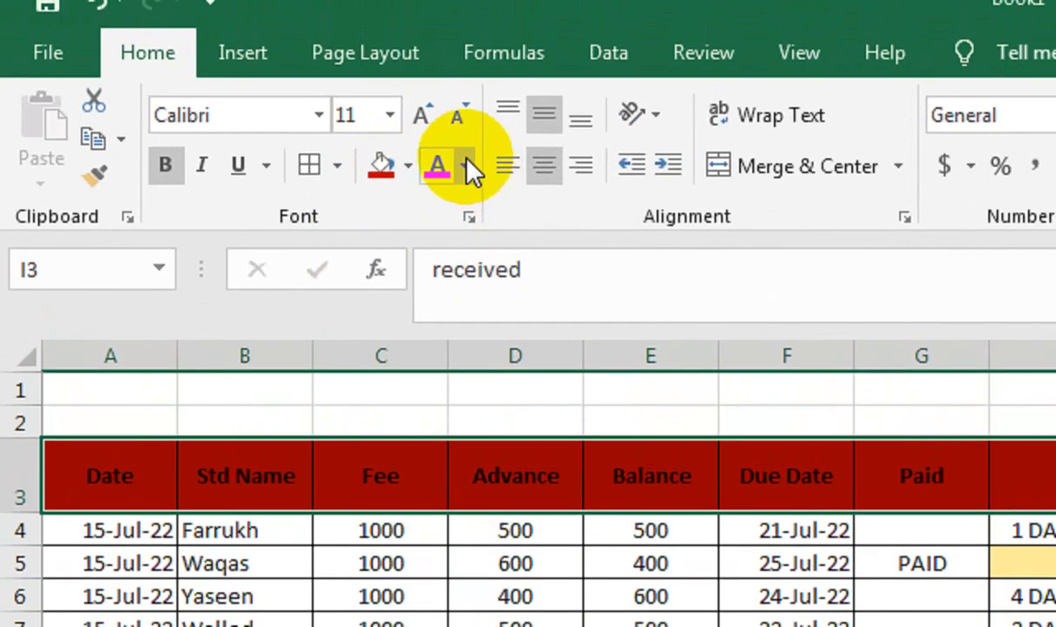
click(464, 142)
click(438, 279)
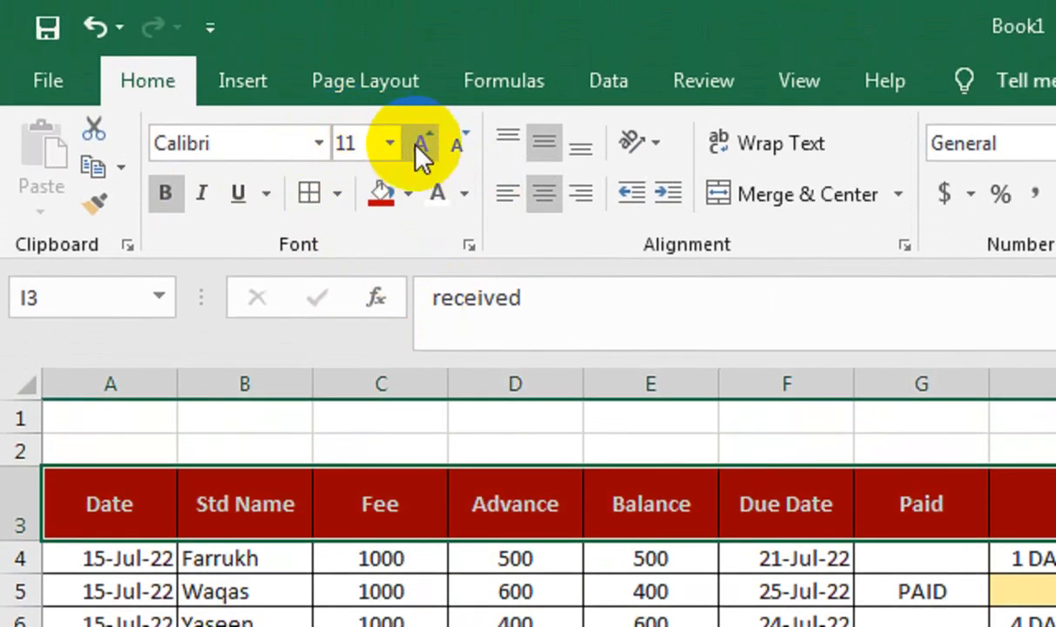
click(420, 144)
click(420, 144)
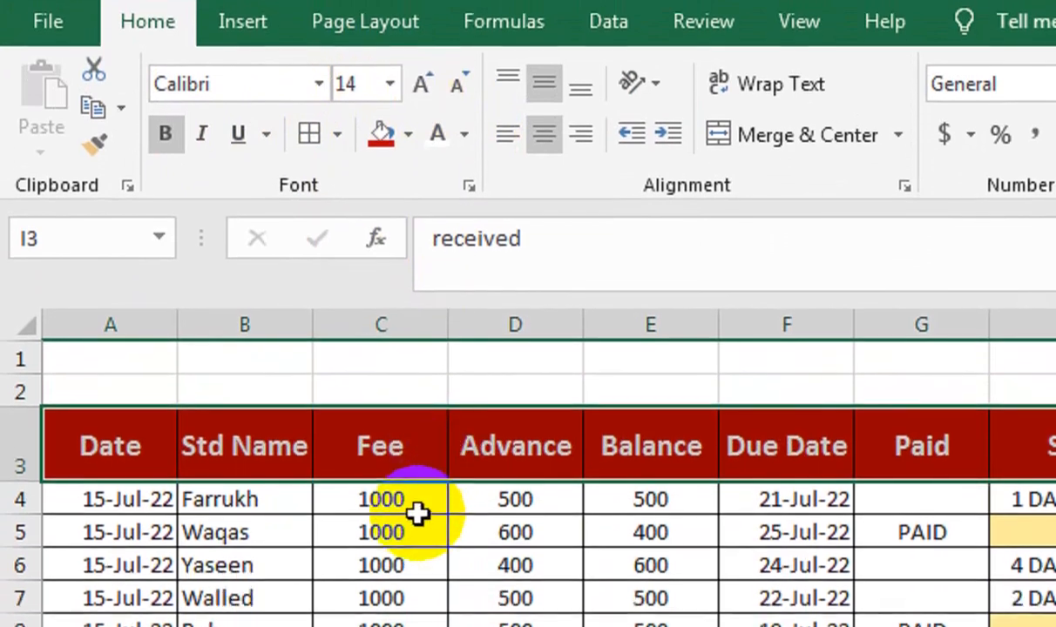
click(418, 515)
drag(118, 440, 1004, 626)
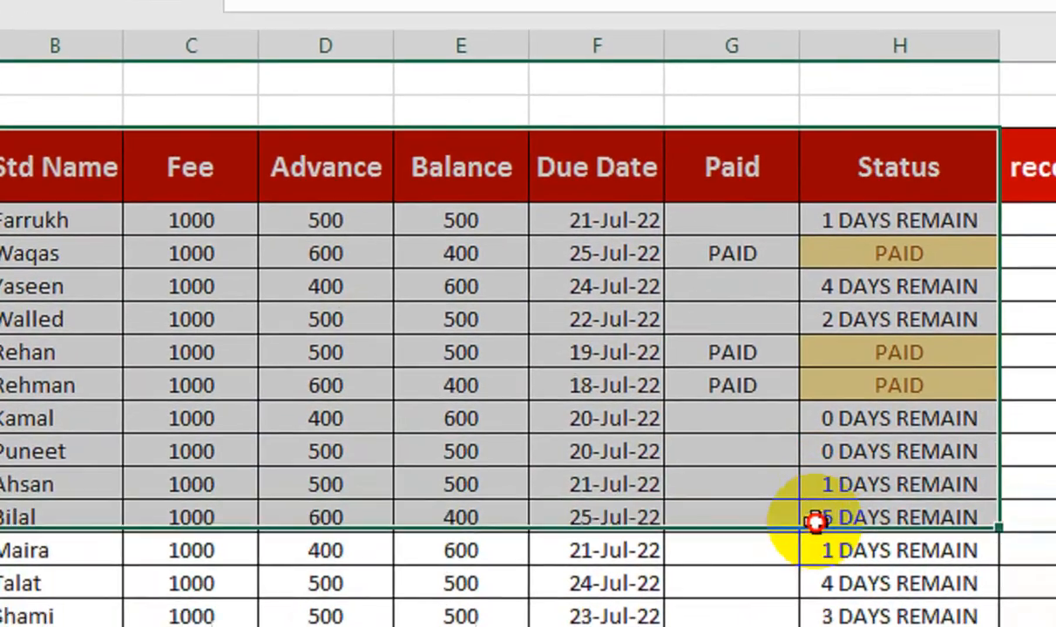
drag(816, 521, 997, 626)
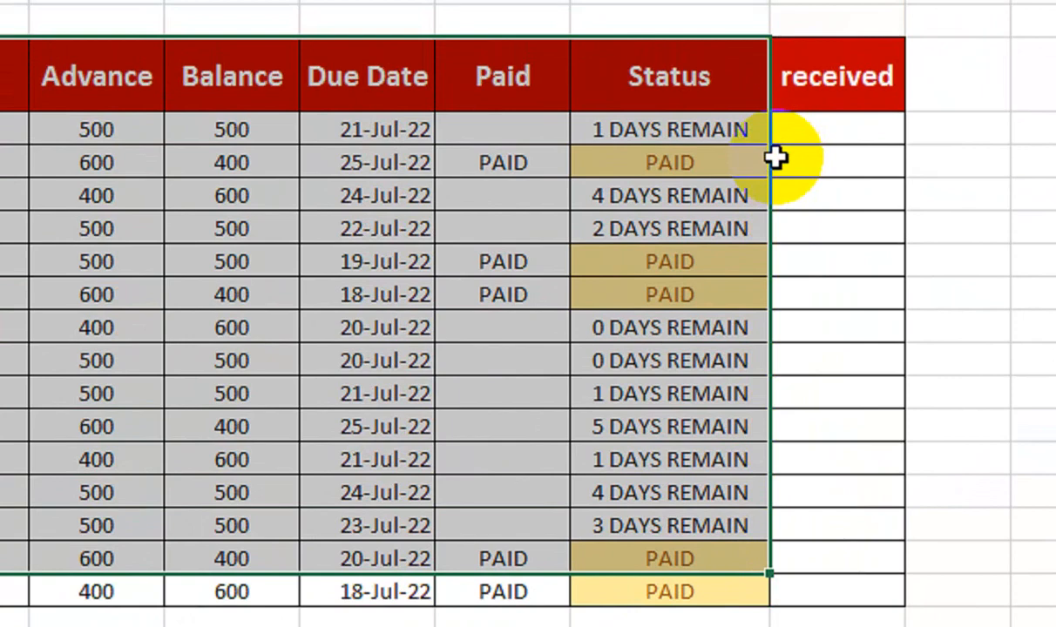
click(775, 157)
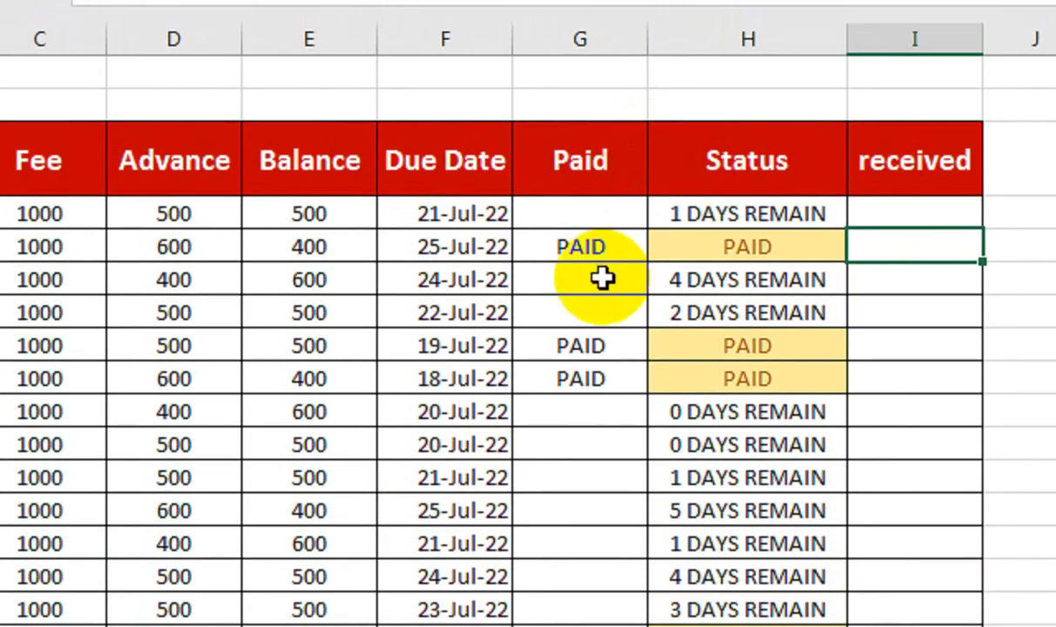
Step: Clear the Paid column's entries in G5:G18
drag(542, 247, 566, 626)
key(Delete)
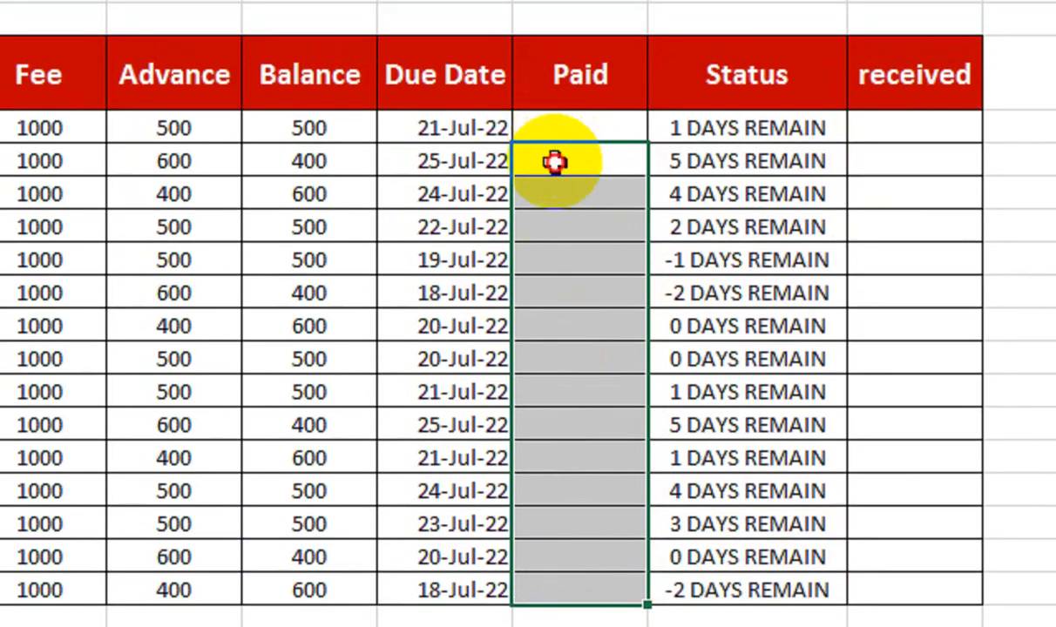
Step: Record payments in the Paid column: 400 in G5, 500 in G8 and 400 in G9
click(555, 52)
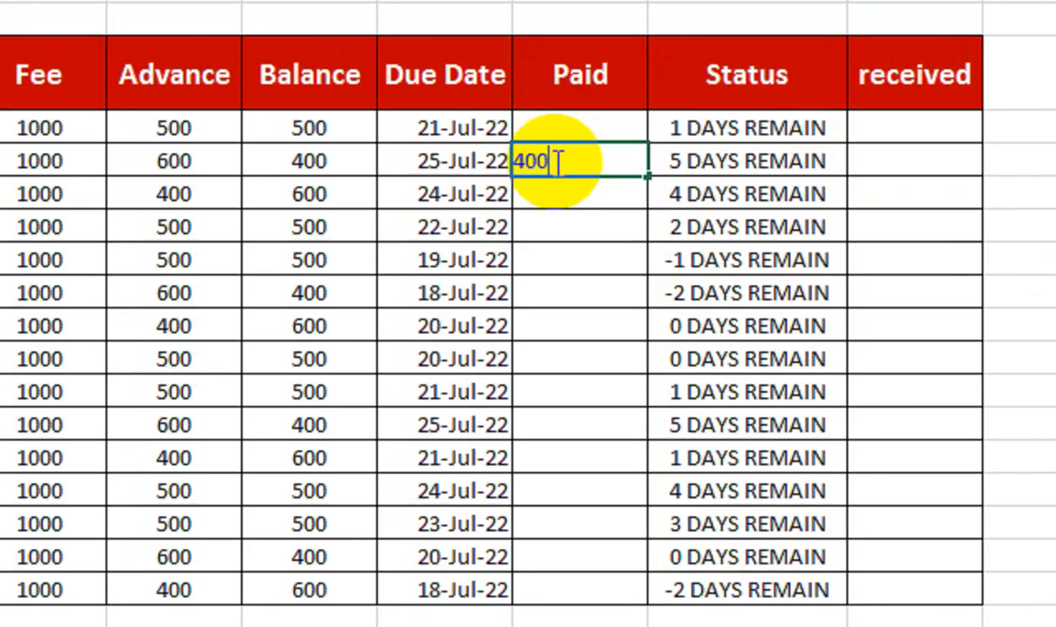
key(Return)
key(Return)
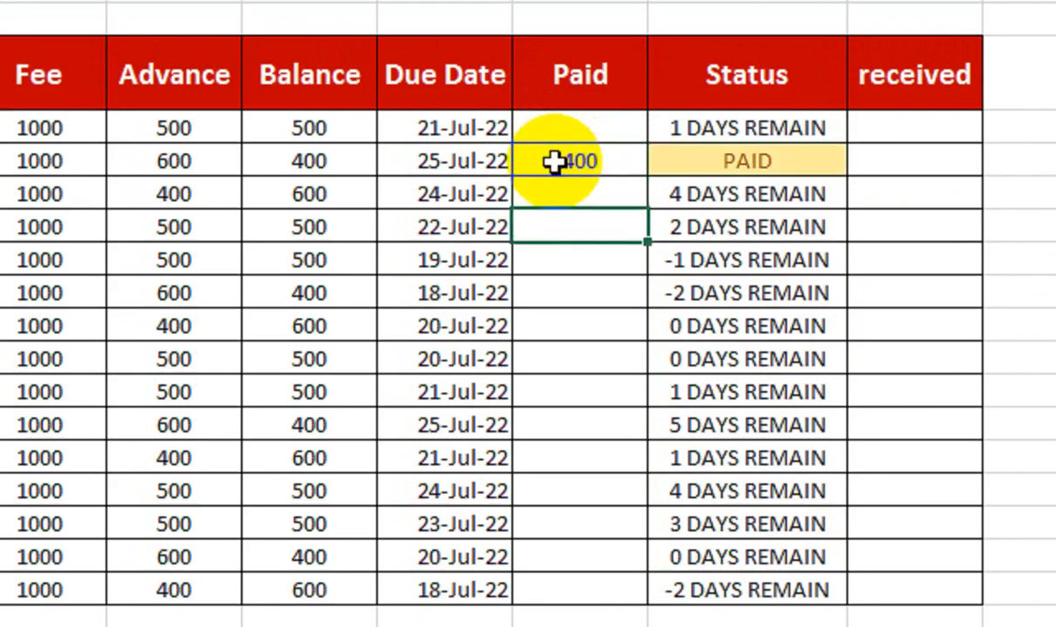
key(Return)
key(Return)
key(Return)
key(Return)
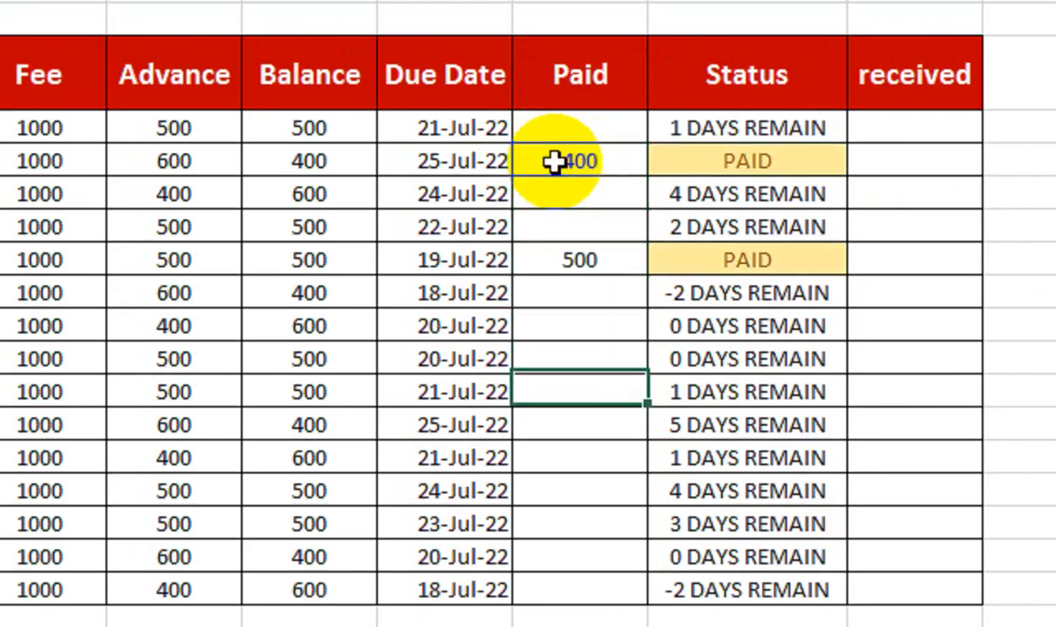
key(Up)
key(Up)
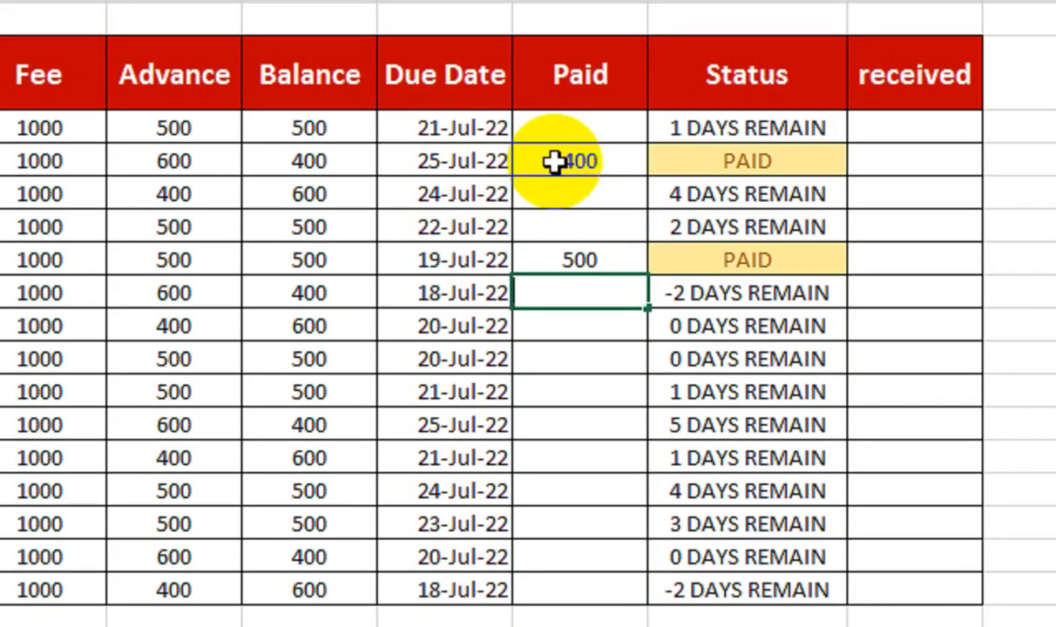
key(Return)
Step: Enter payments of 600 in G18 and 400 in G17
key(Down)
key(Down)
key(Down)
key(Down)
key(Down)
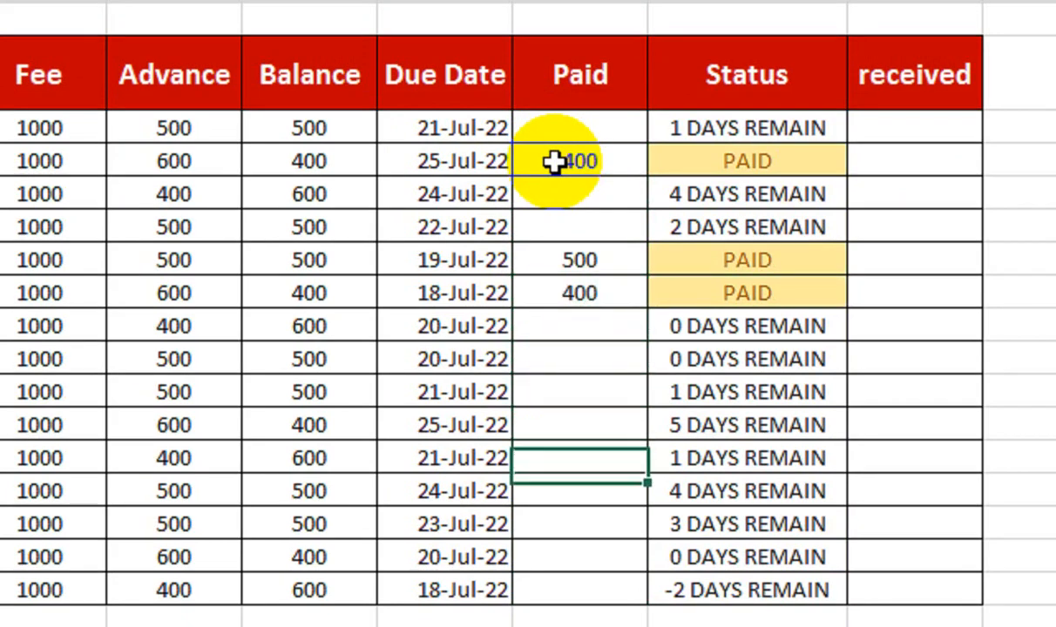
key(Down)
key(Down)
key(Down)
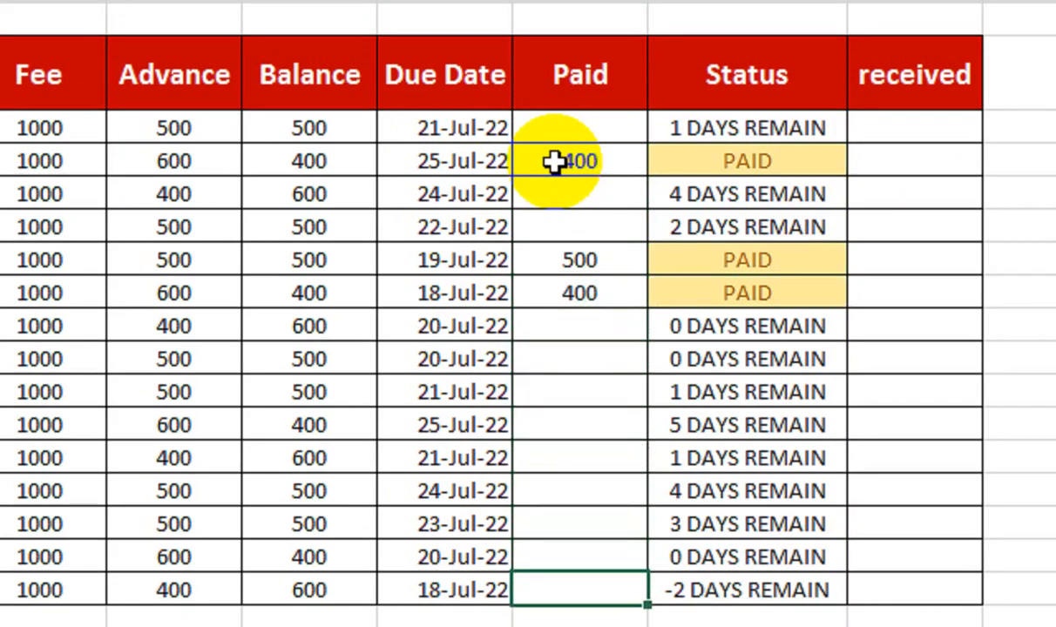
text(600)
key(Tab)
key(Up)
key(Up)
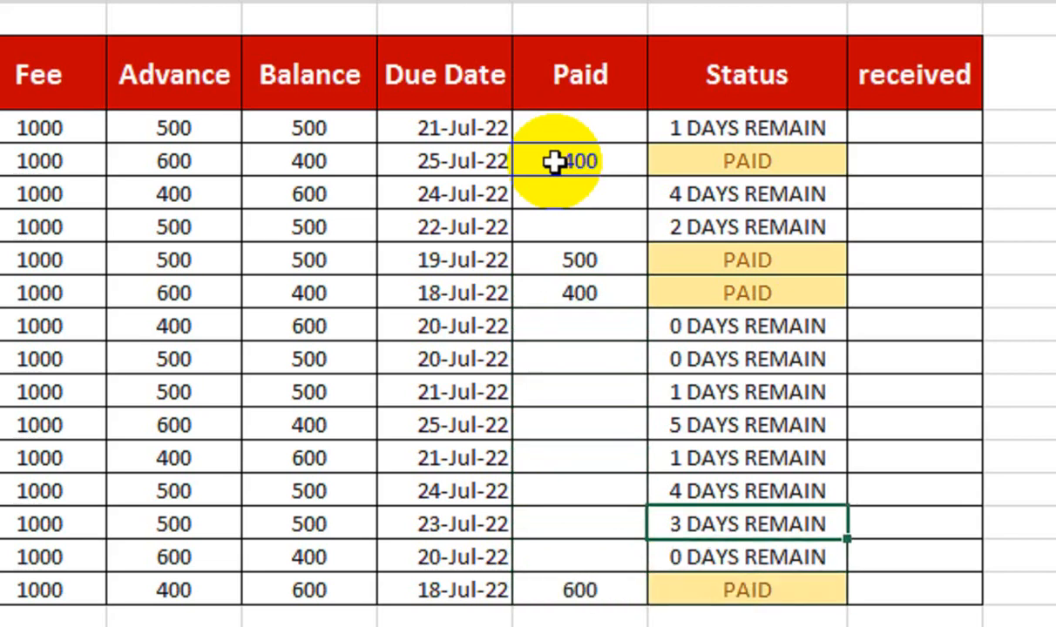
key(Down)
key(Left)
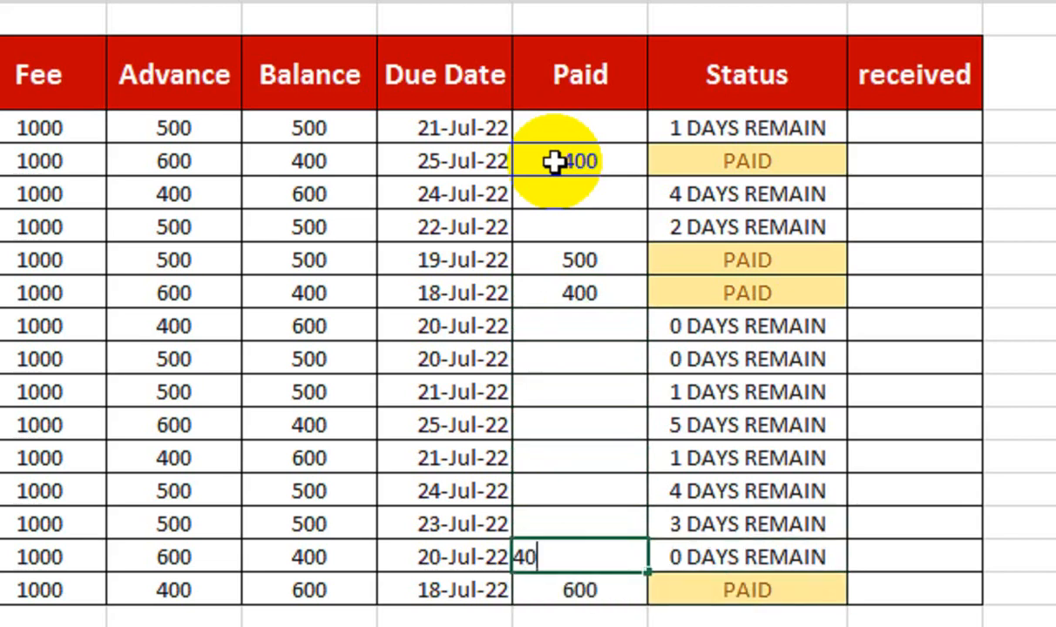
key(Tab)
Step: Enter payments of 600 in G10 and 500 in G11
key(Up)
key(Up)
key(Up)
key(Up)
key(Up)
key(Up)
key(Up)
key(Up)
key(Up)
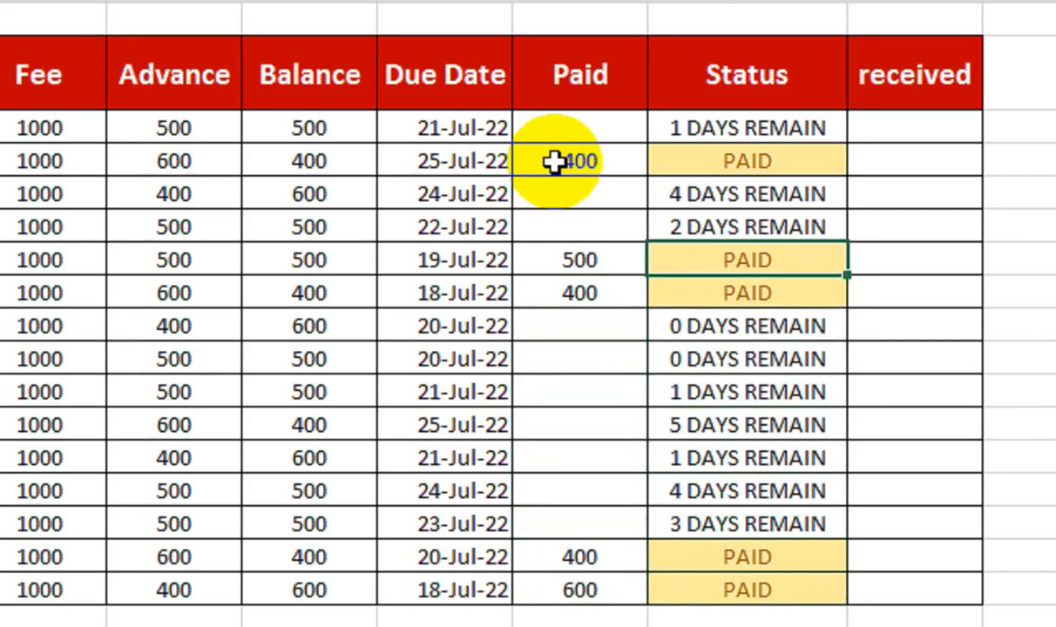
key(Down)
key(Down)
key(Left)
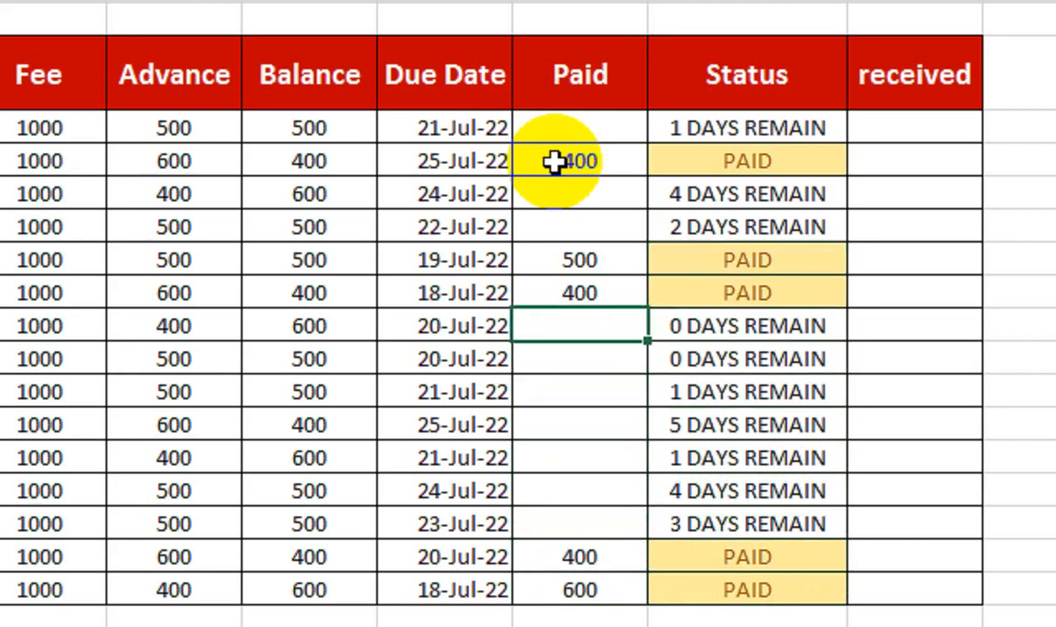
text(600)
key(Return)
text(500)
key(Return)
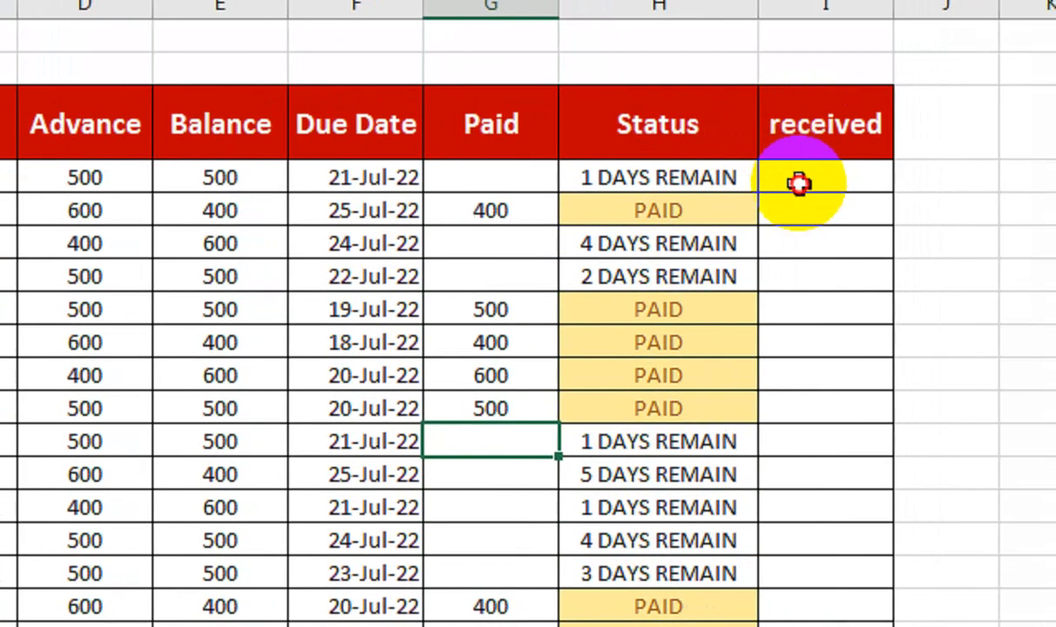
Step: Enter =IF((D4+G4)=C4,"COMPLETE","UN COMPLETE") in I4 and fill it down to I18
click(867, 105)
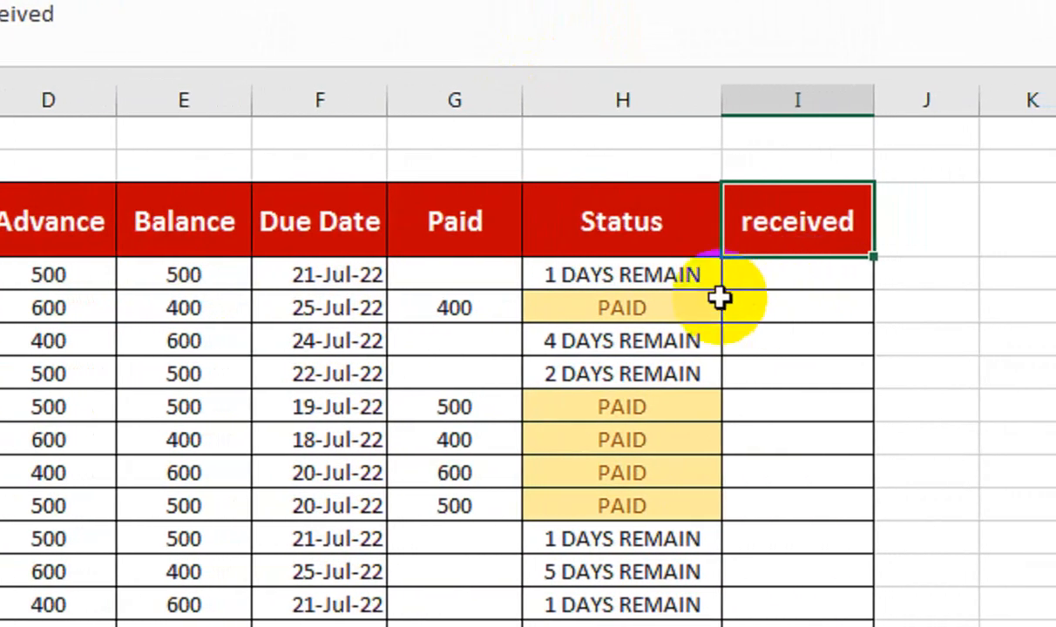
click(789, 277)
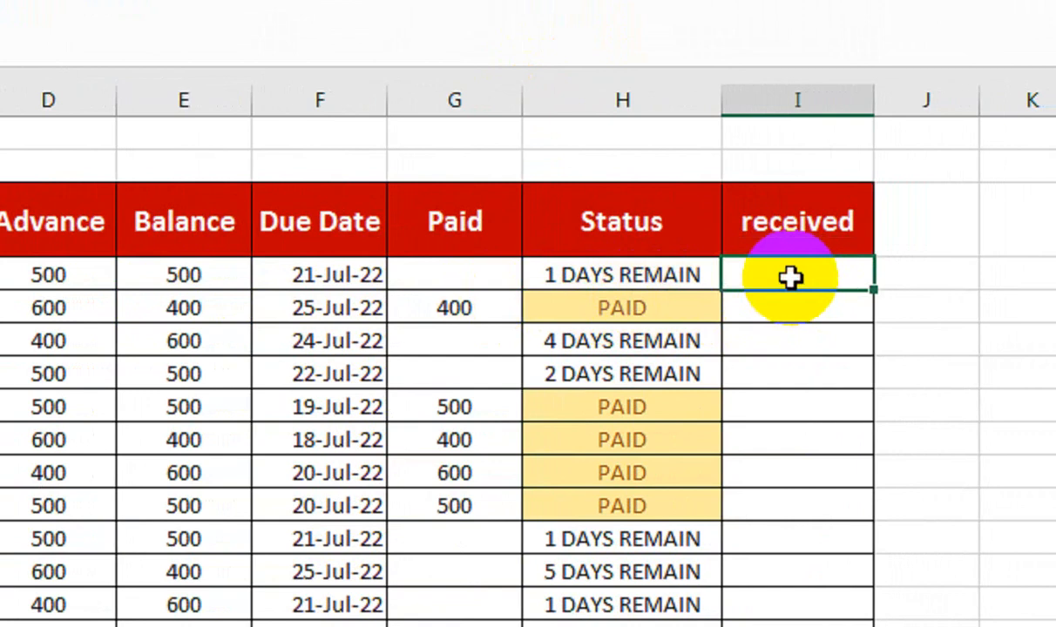
text(=i)
key(Tab)
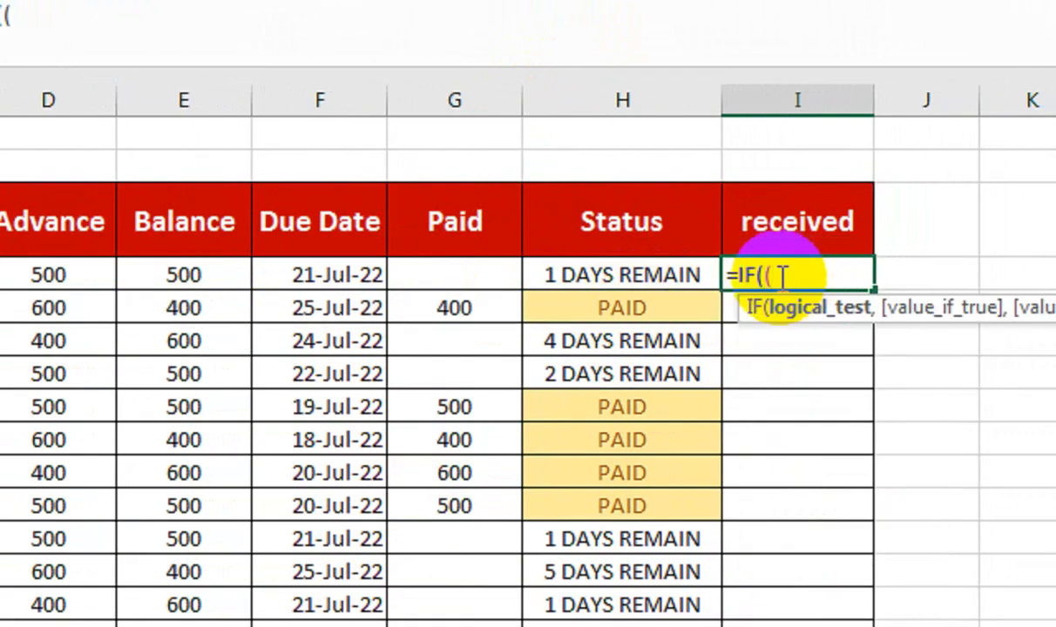
click(101, 272)
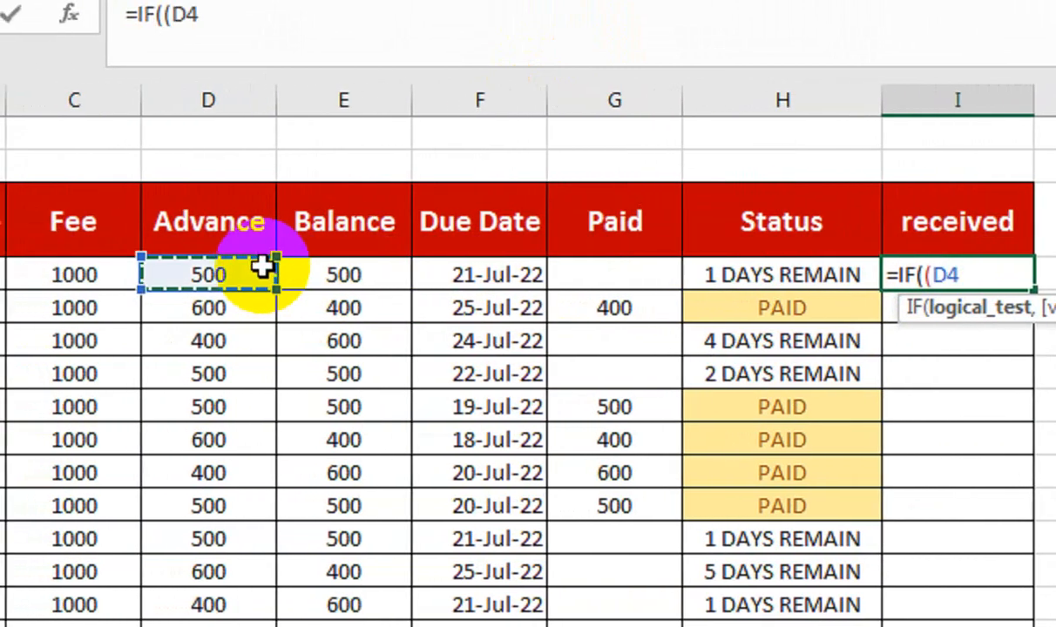
click(556, 274)
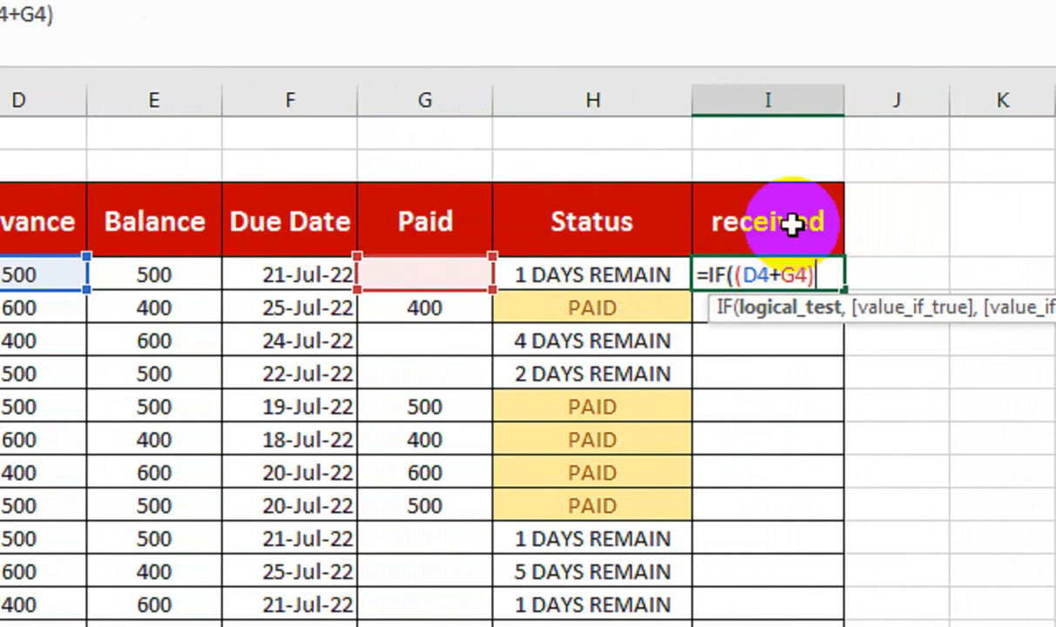
text()=)
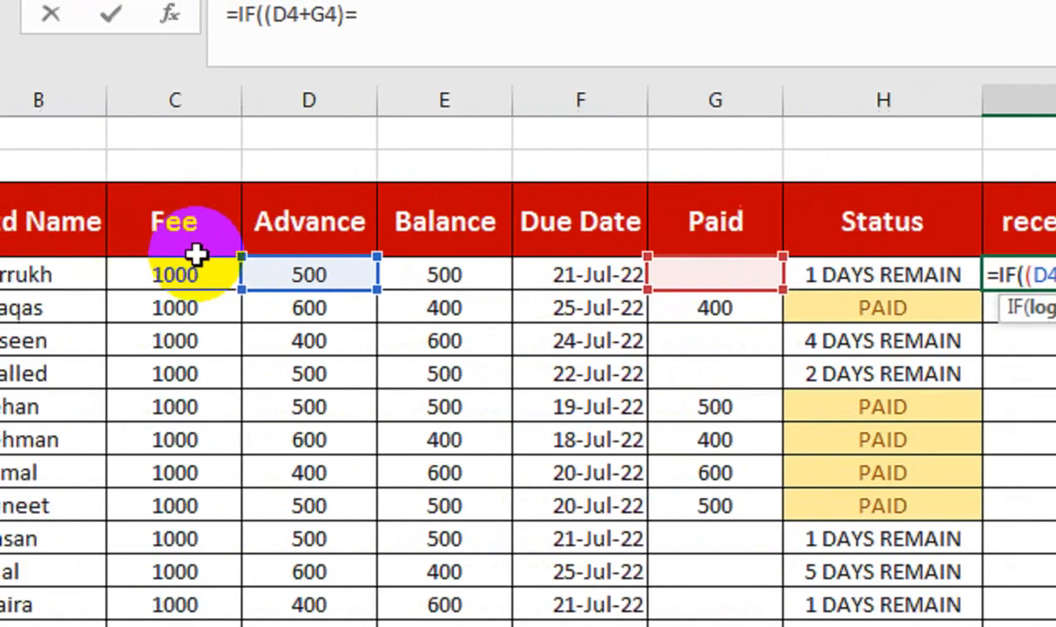
click(264, 271)
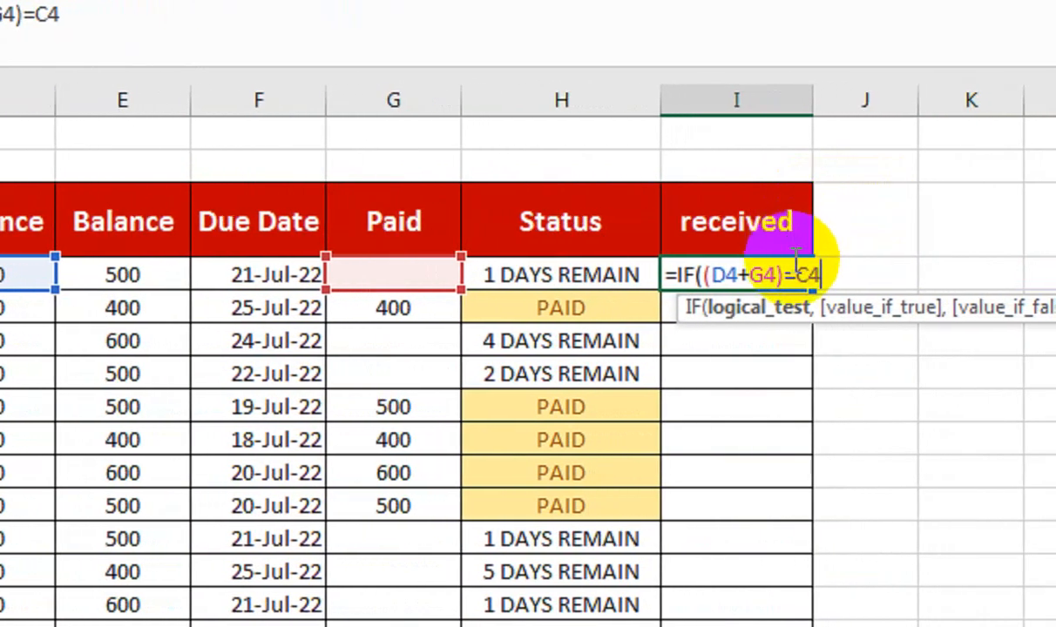
text(,"C)
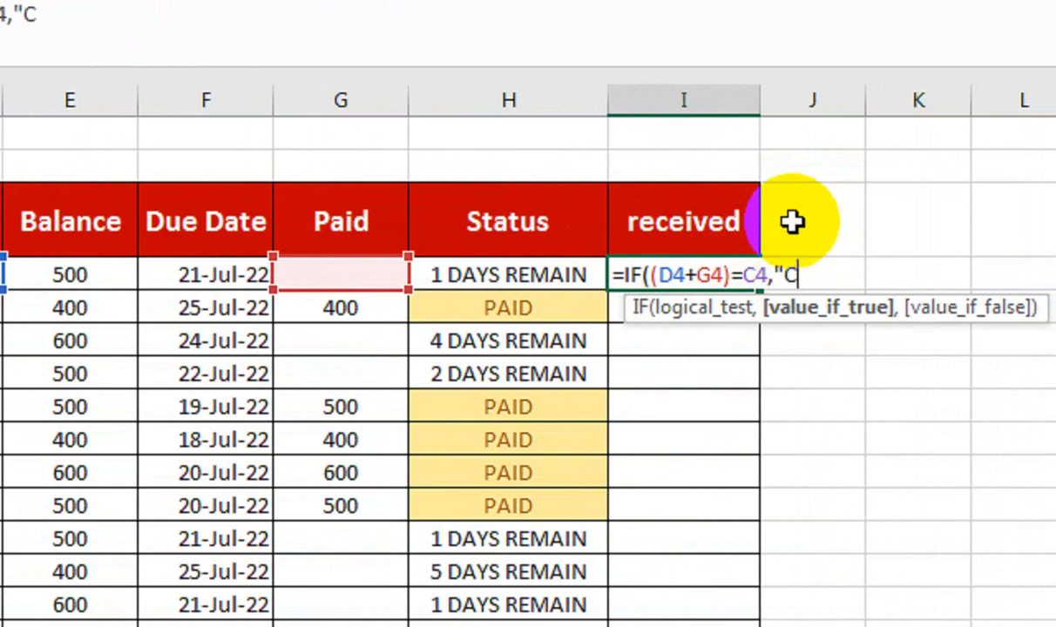
text(OMPLETE","UN COMPLETE)
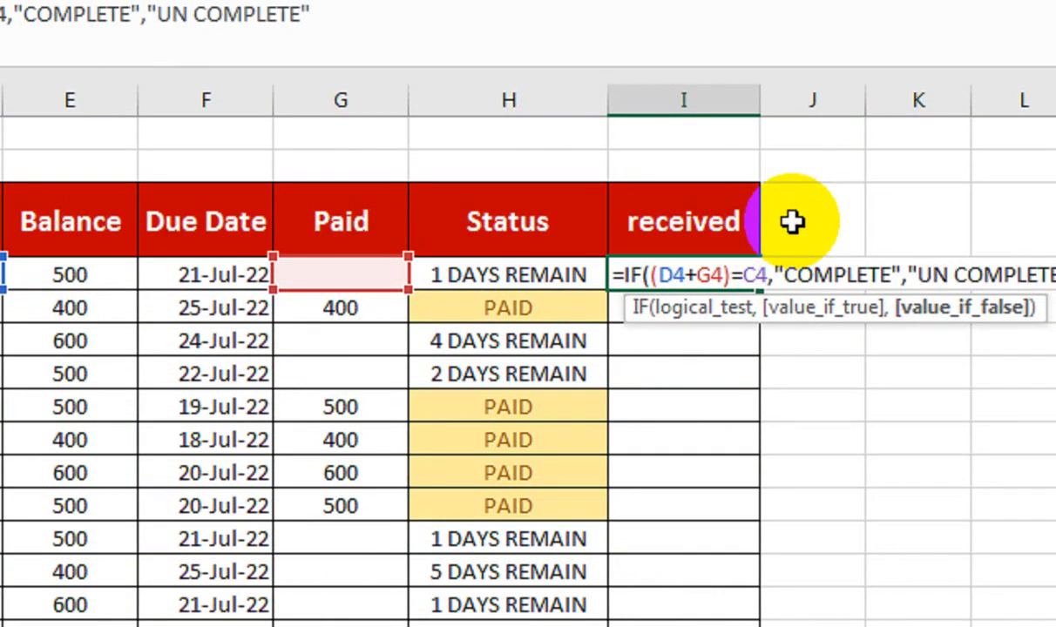
text())
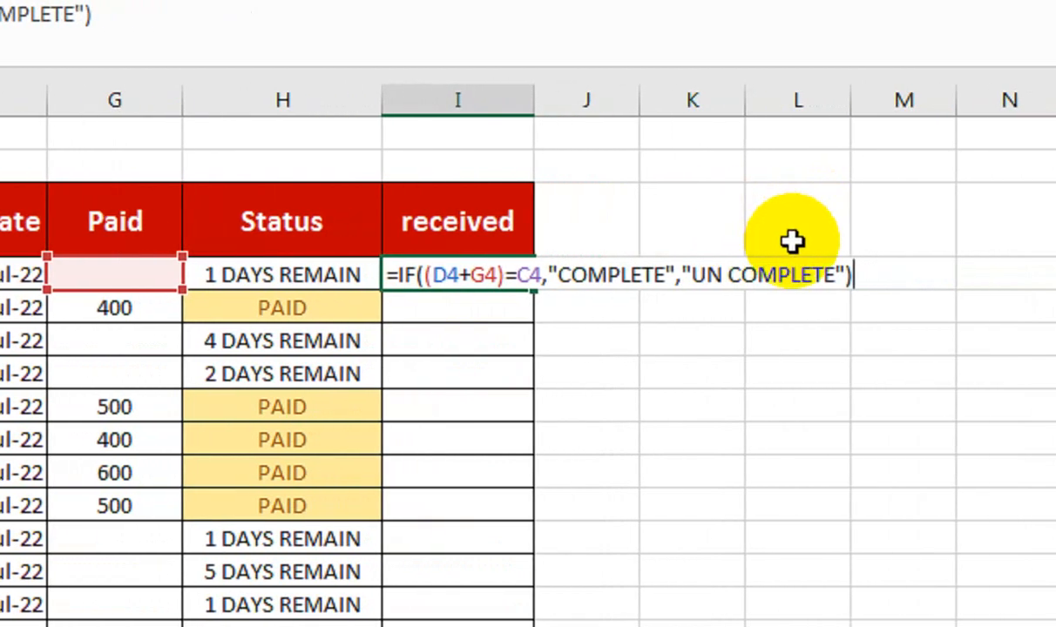
key(Return)
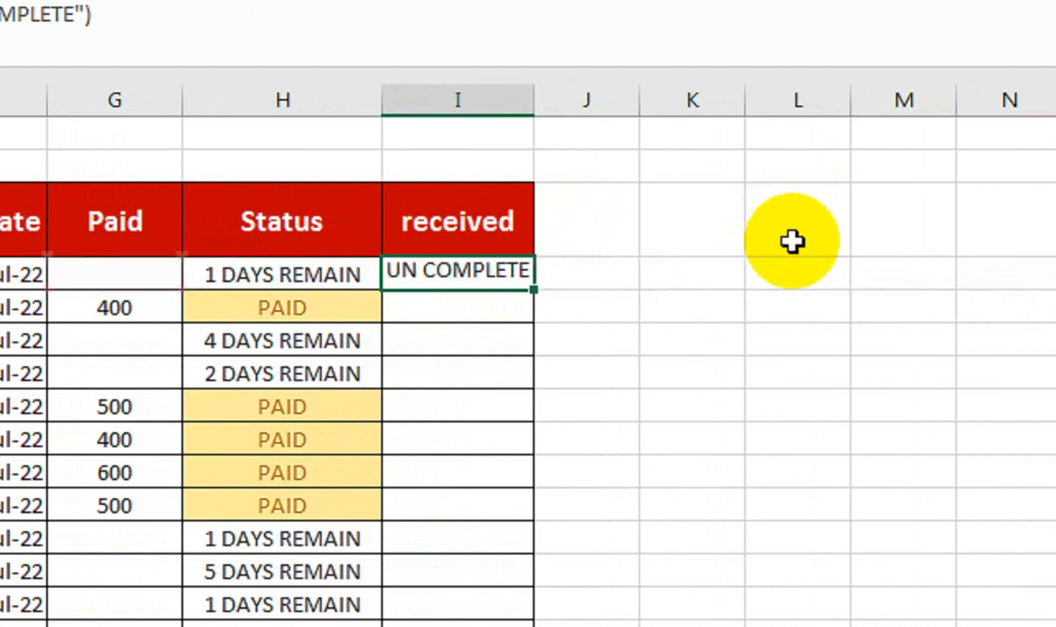
click(515, 277)
drag(539, 290, 516, 508)
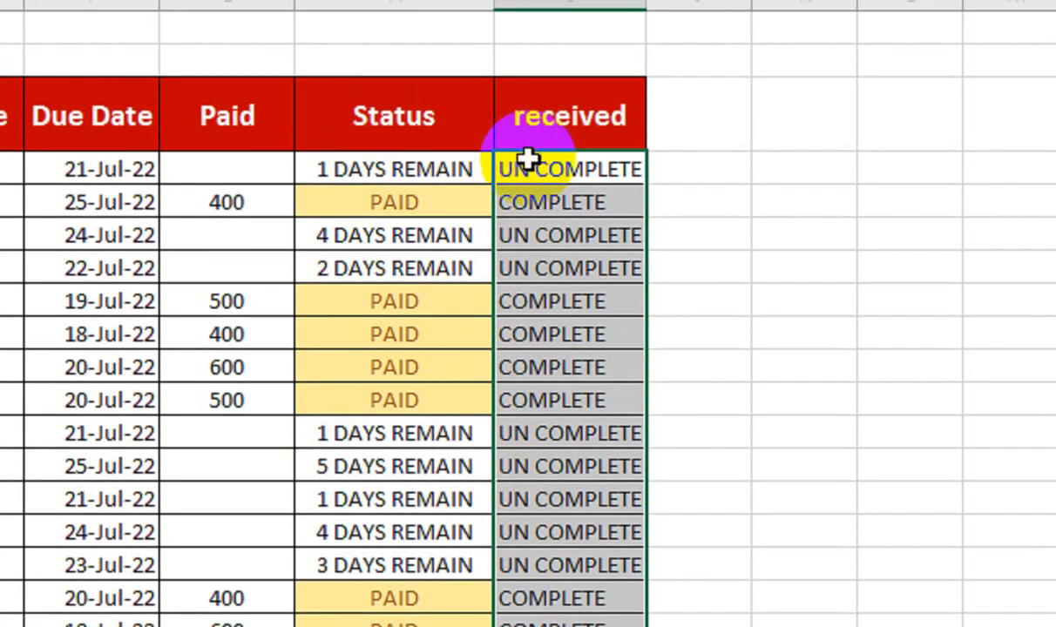
Step: Start an Equal To conditional formatting rule on I4:I18 for the text UN COMPLETE
drag(531, 138, 542, 626)
click(568, 153)
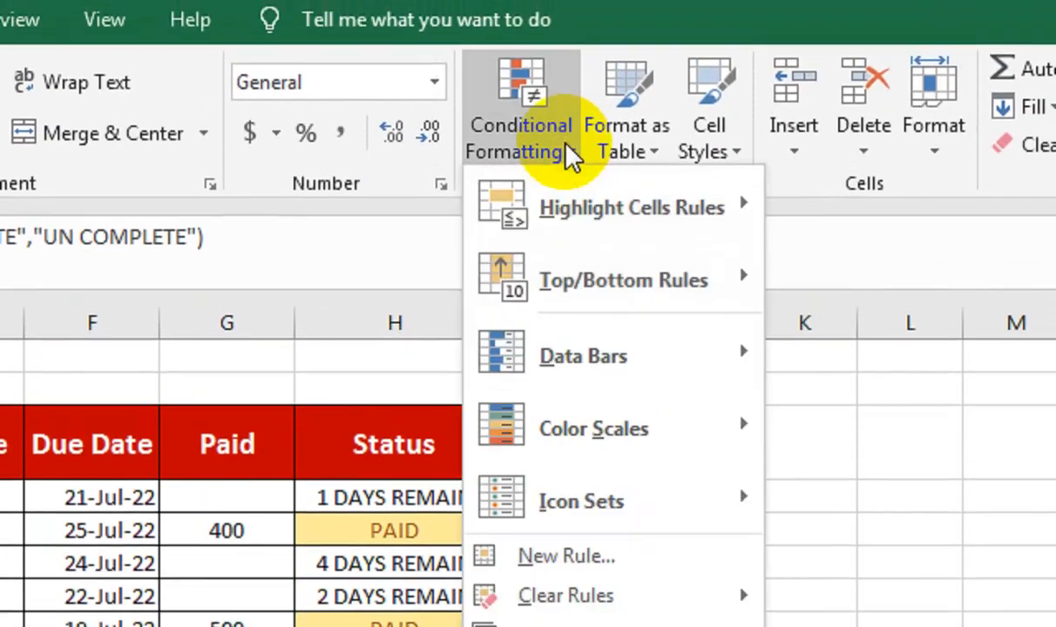
mouse_move(601, 202)
click(782, 441)
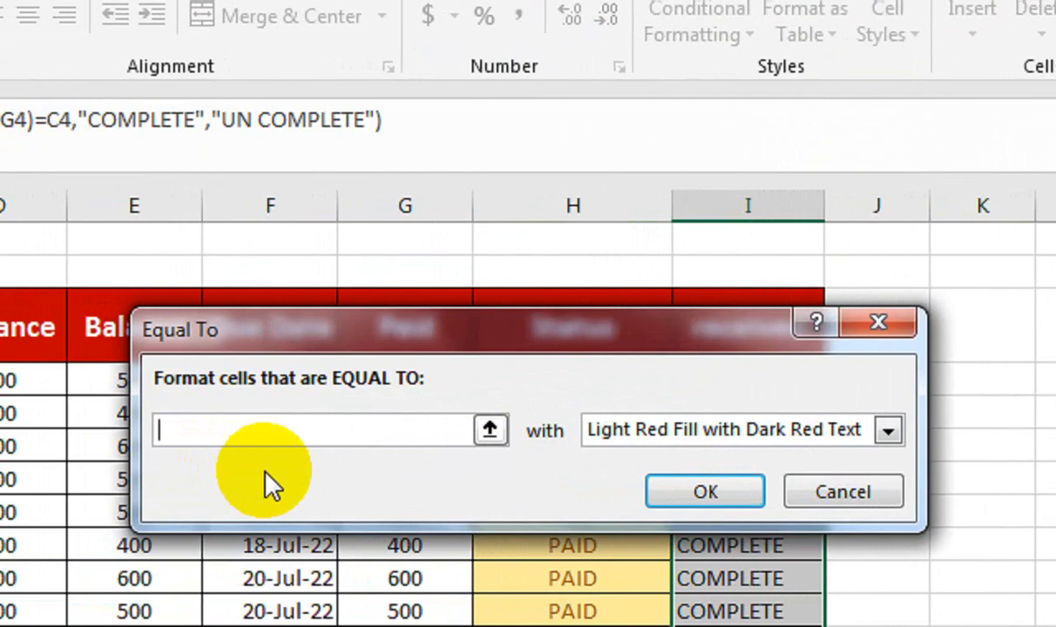
text(UN COMPLET)
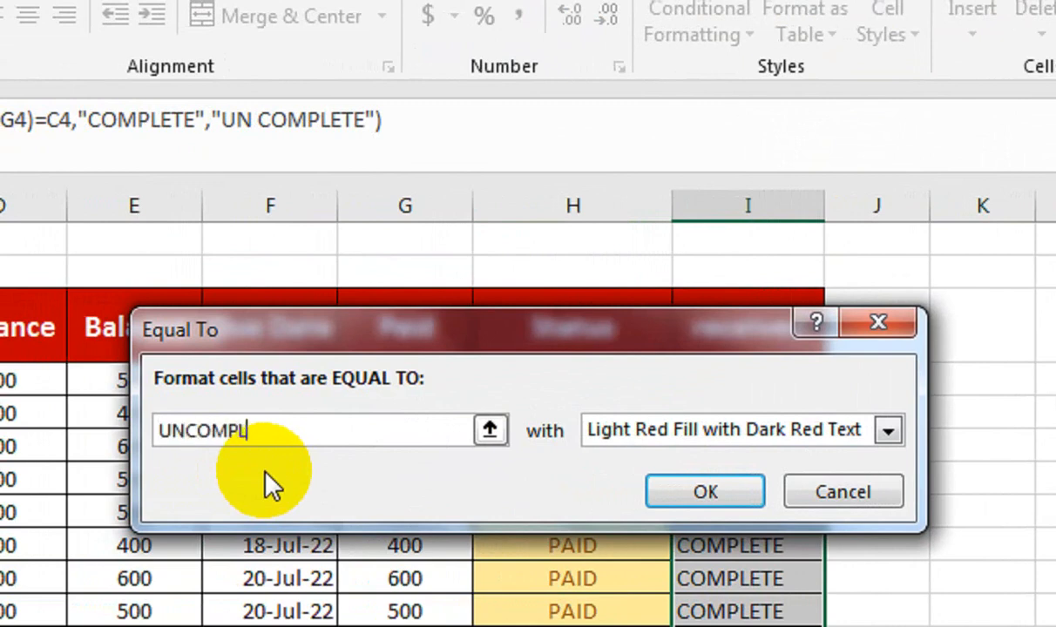
text(E)
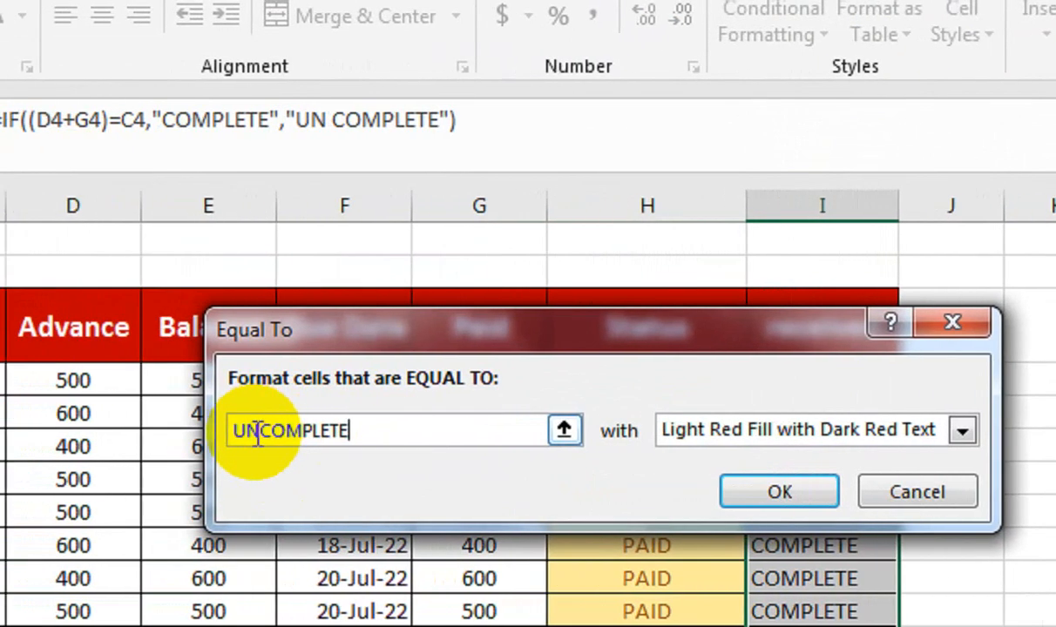
click(269, 430)
Step: Give the UN COMPLETE rule a custom format with dark red fill and bold white text, and apply it
click(686, 435)
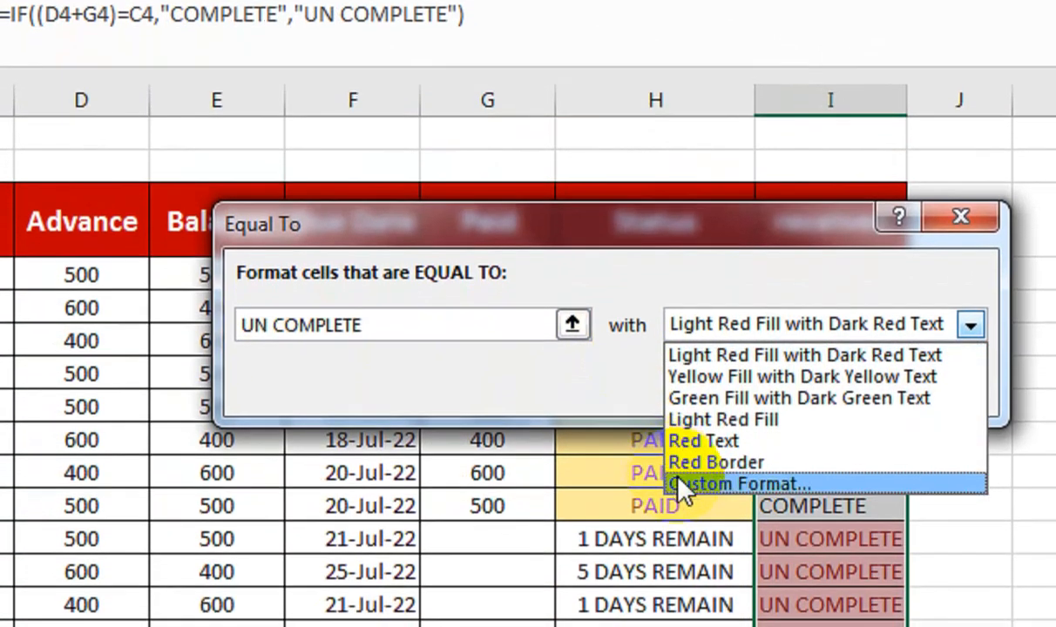
click(685, 486)
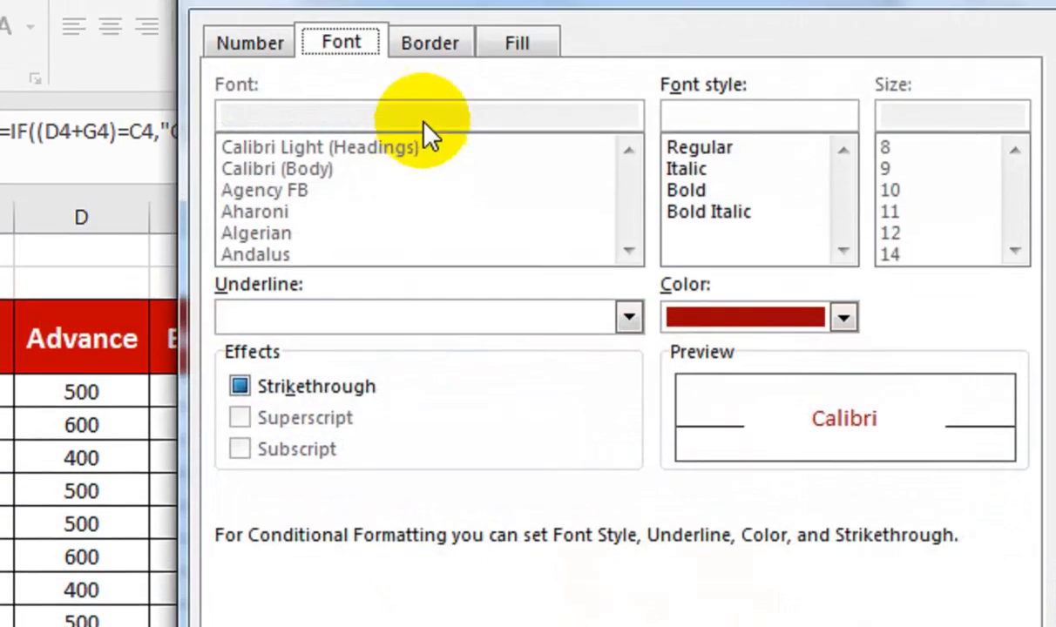
click(514, 40)
click(245, 463)
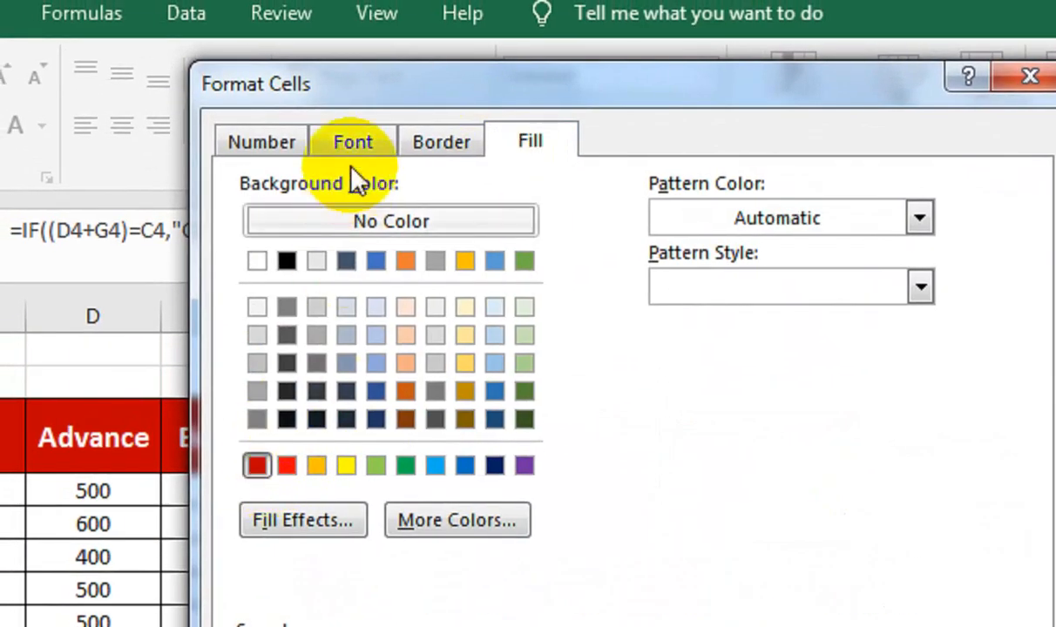
click(341, 140)
click(697, 297)
click(707, 423)
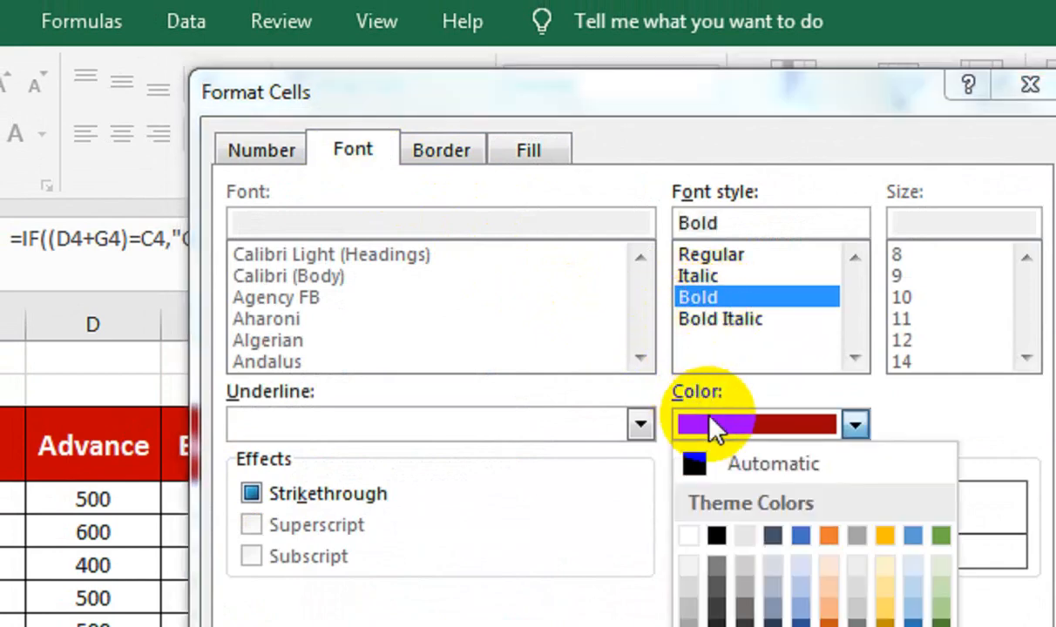
click(690, 481)
click(829, 626)
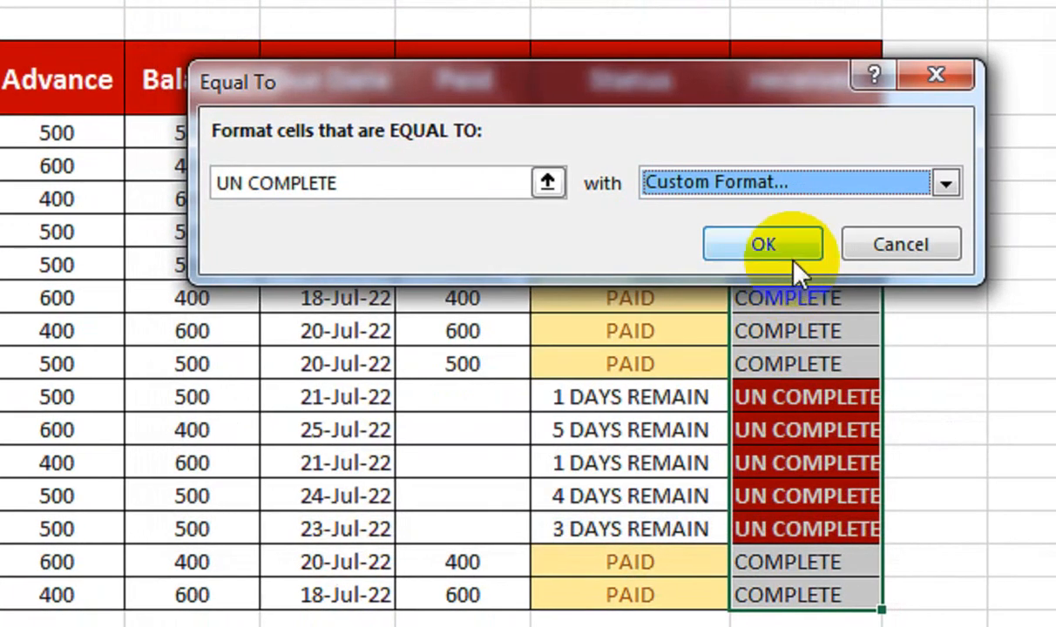
click(787, 544)
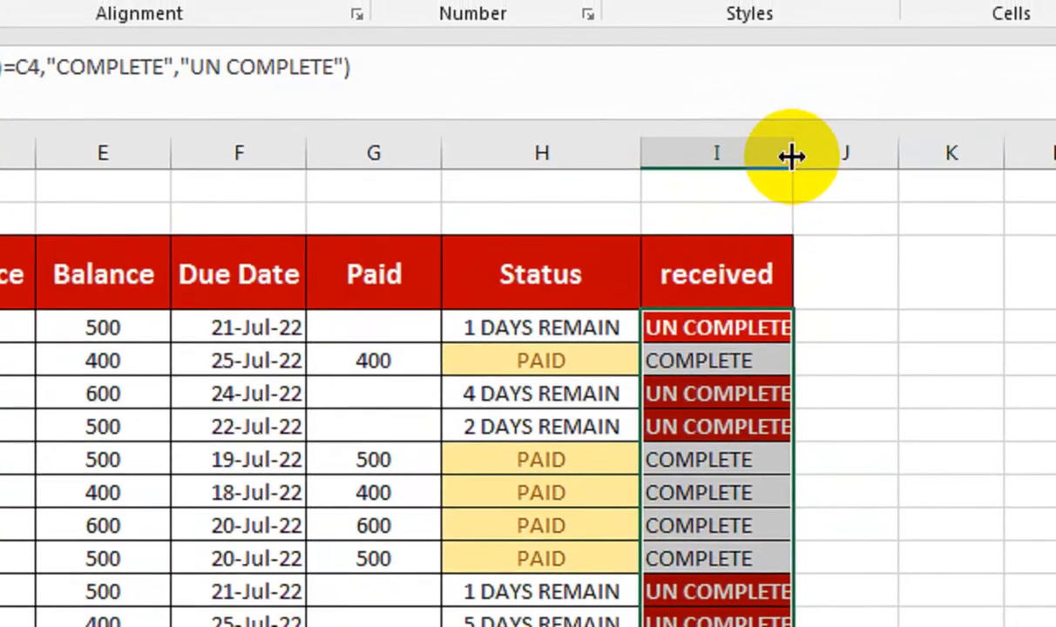
Step: Widen column I to fit its text and start an Equal To highlight rule on I4:I18 for the text COMPLETE
click(514, 364)
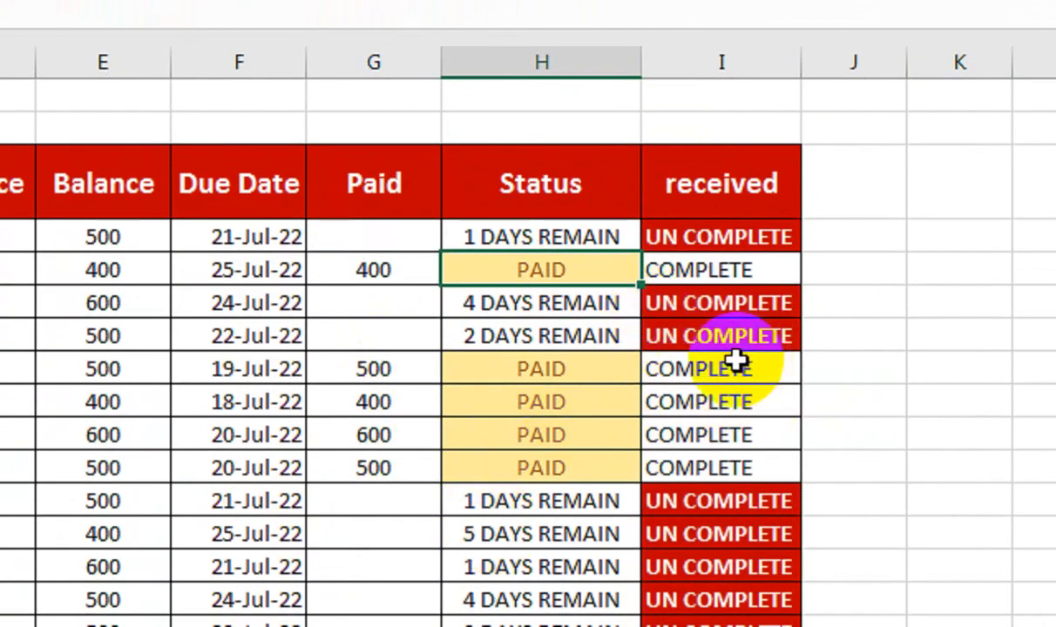
click(713, 225)
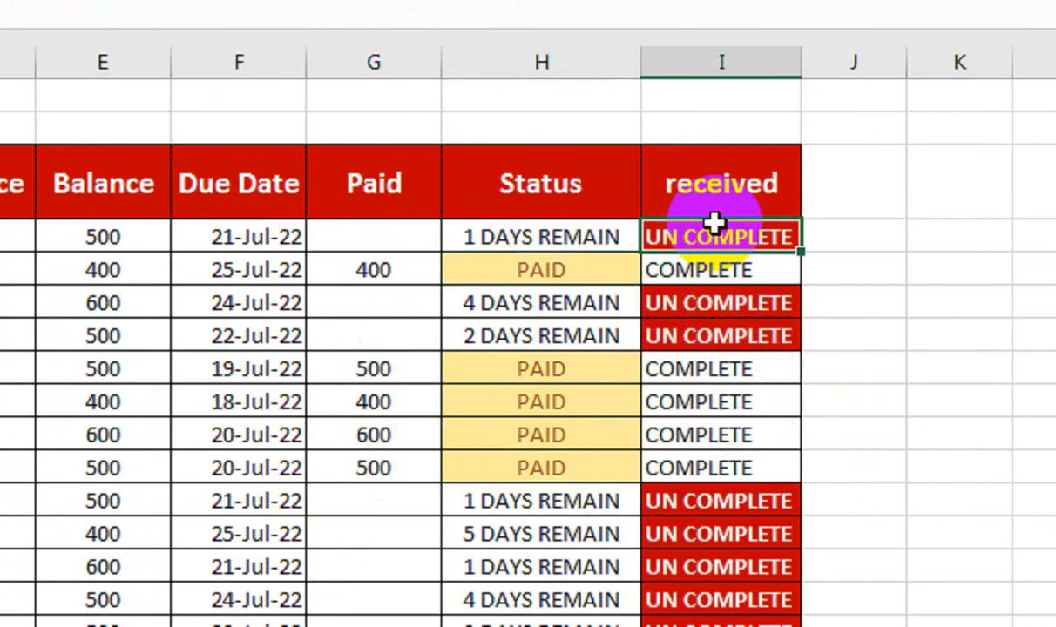
drag(728, 243, 694, 626)
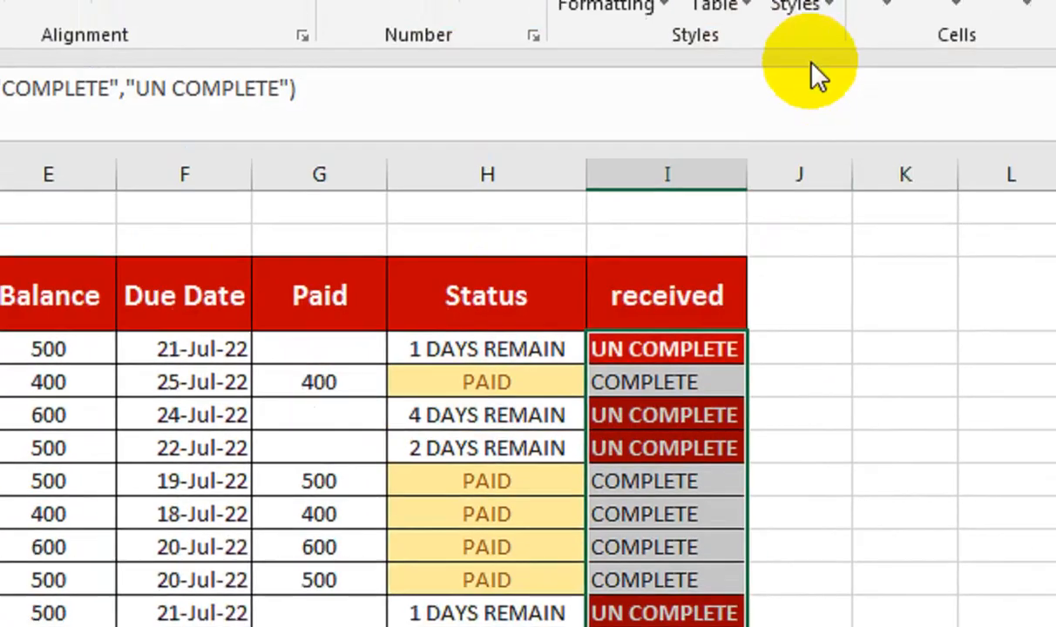
click(609, 140)
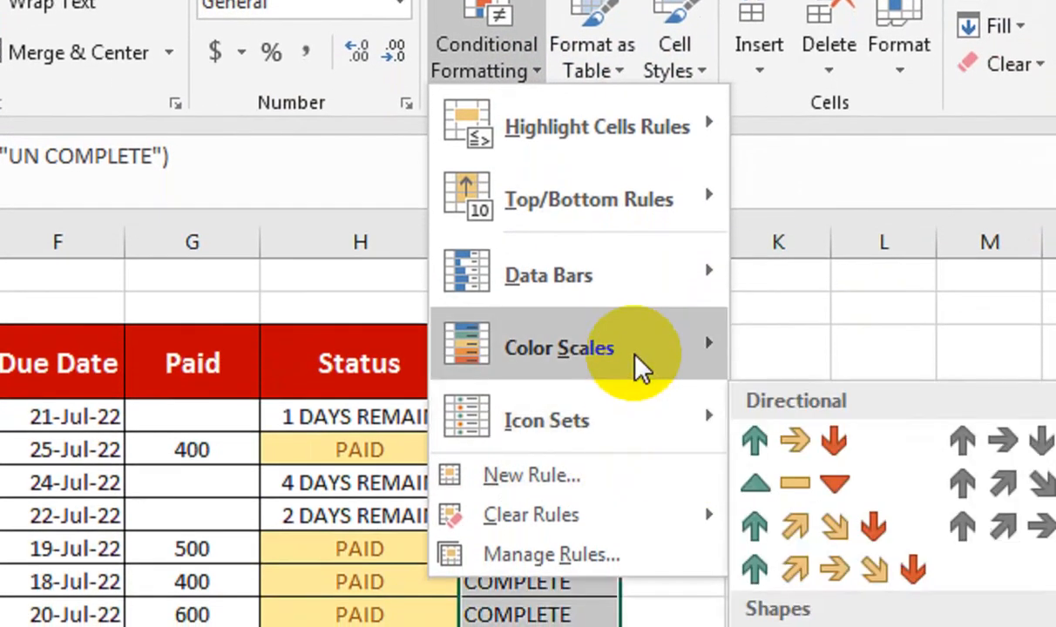
mouse_move(663, 126)
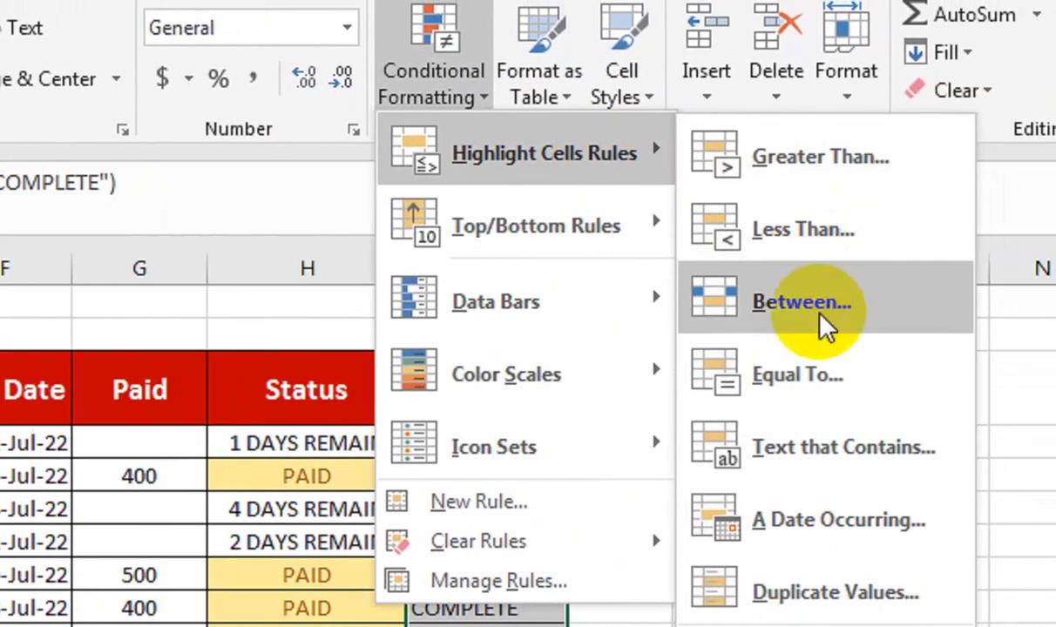
click(797, 375)
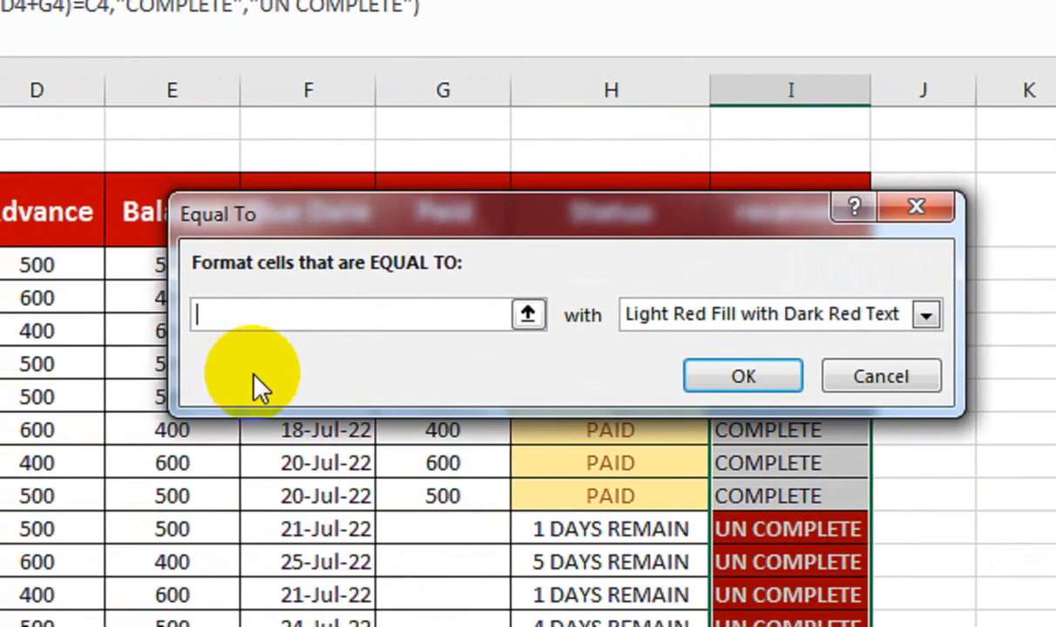
text(C)
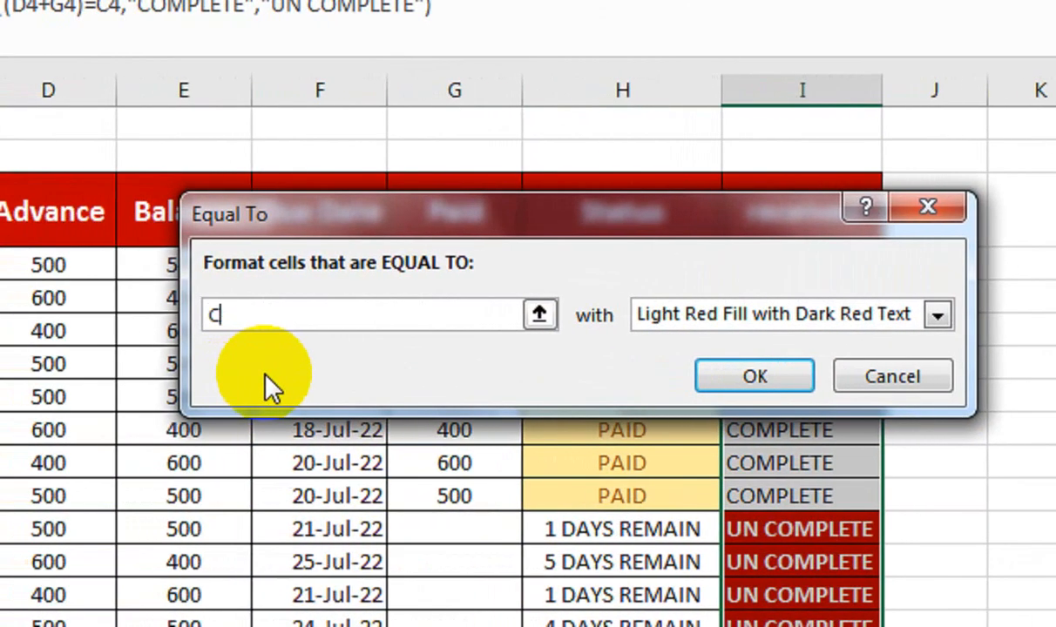
text(OMPLETE)
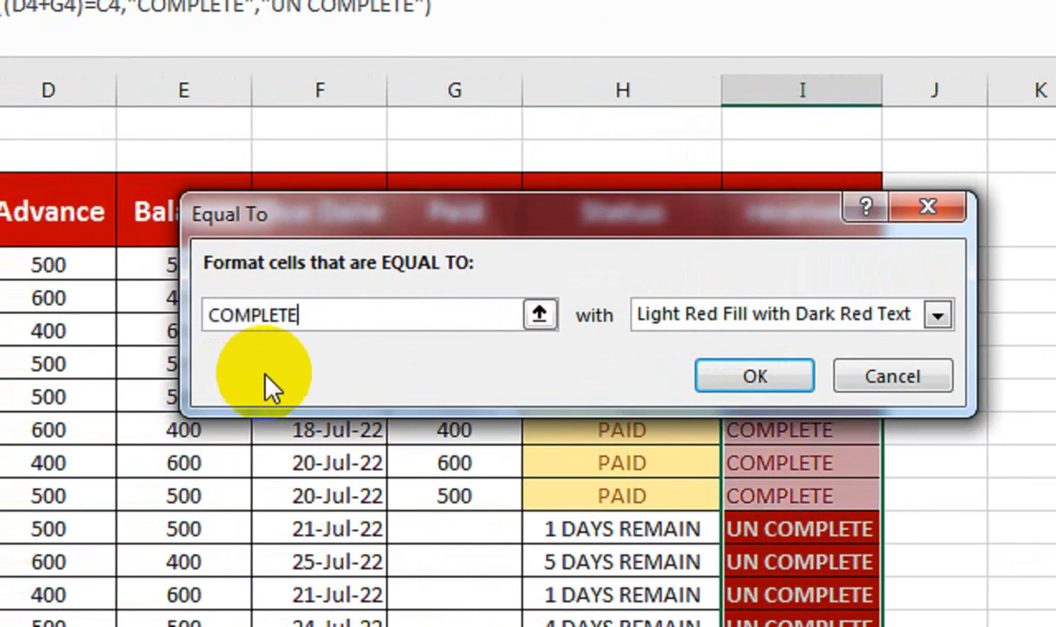
Step: Give the COMPLETE rule Green Fill with Dark Green Text and apply it to the received column
click(750, 315)
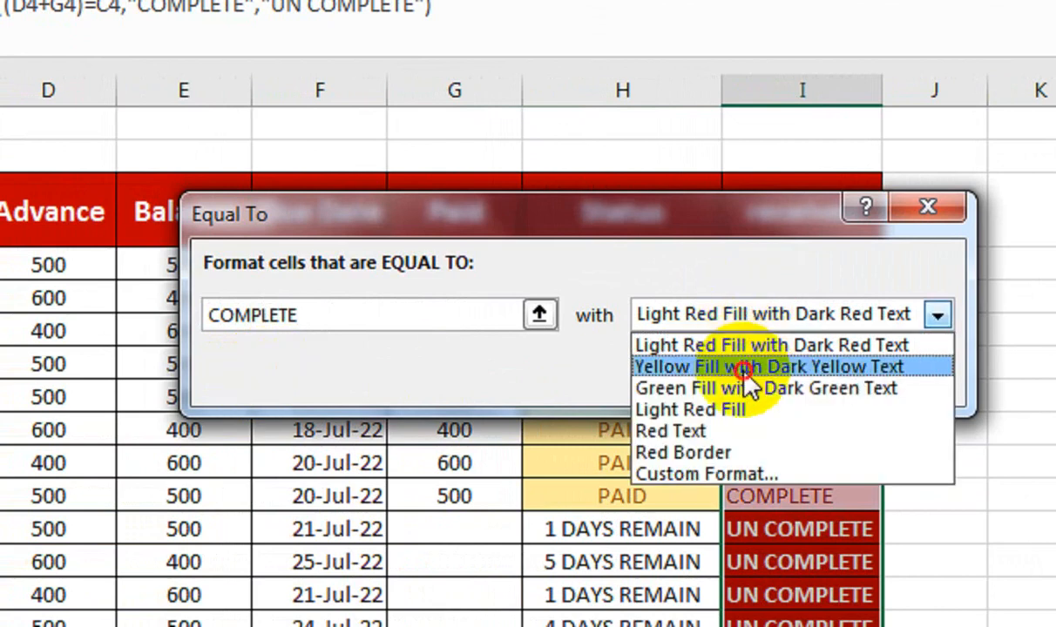
click(749, 387)
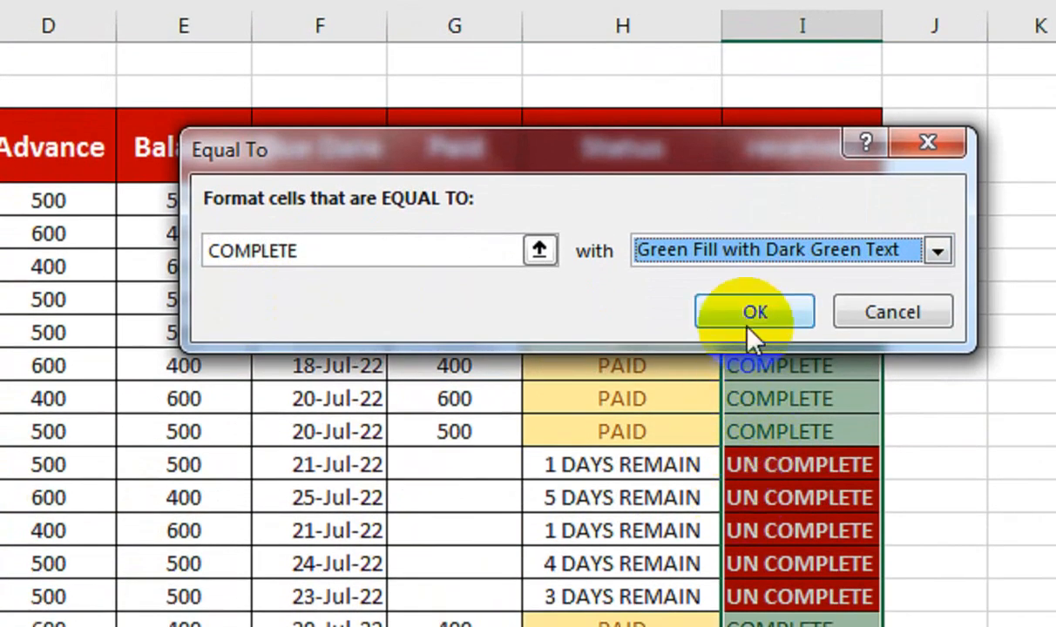
click(748, 327)
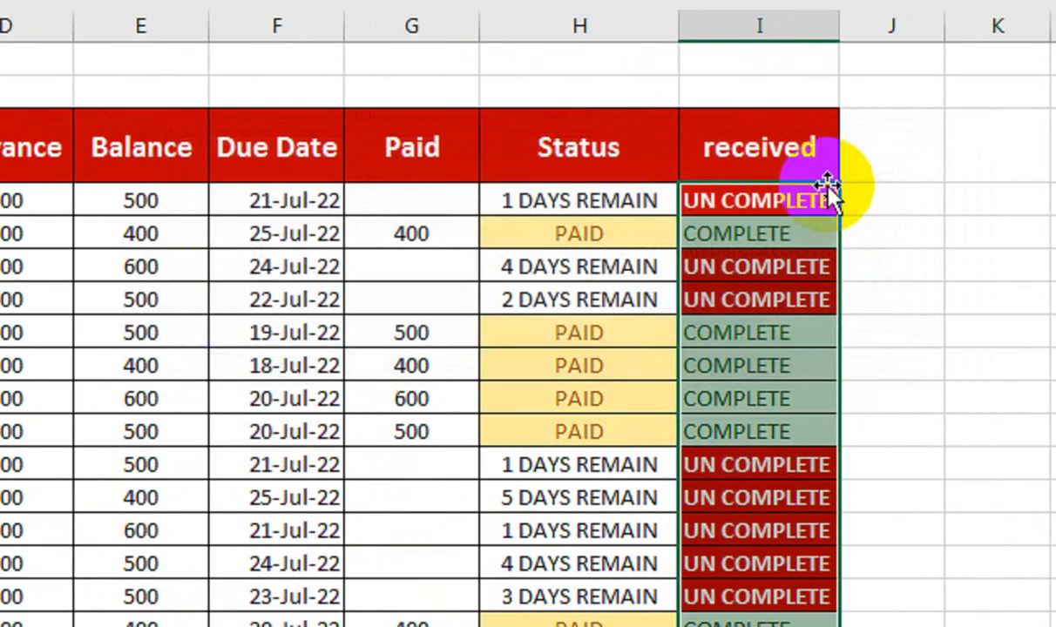
click(706, 338)
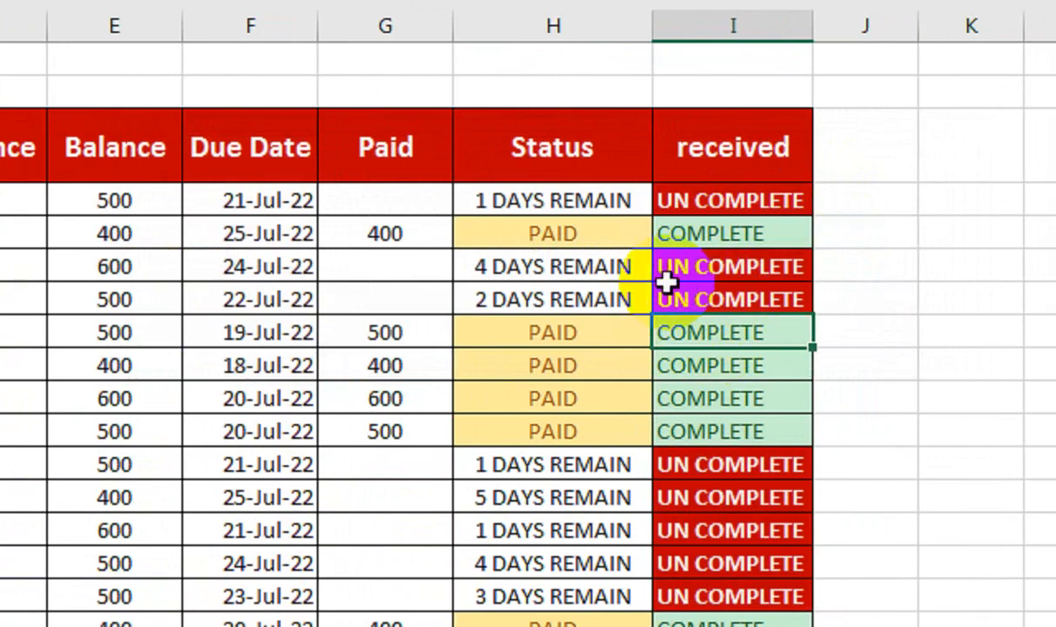
click(581, 202)
click(553, 532)
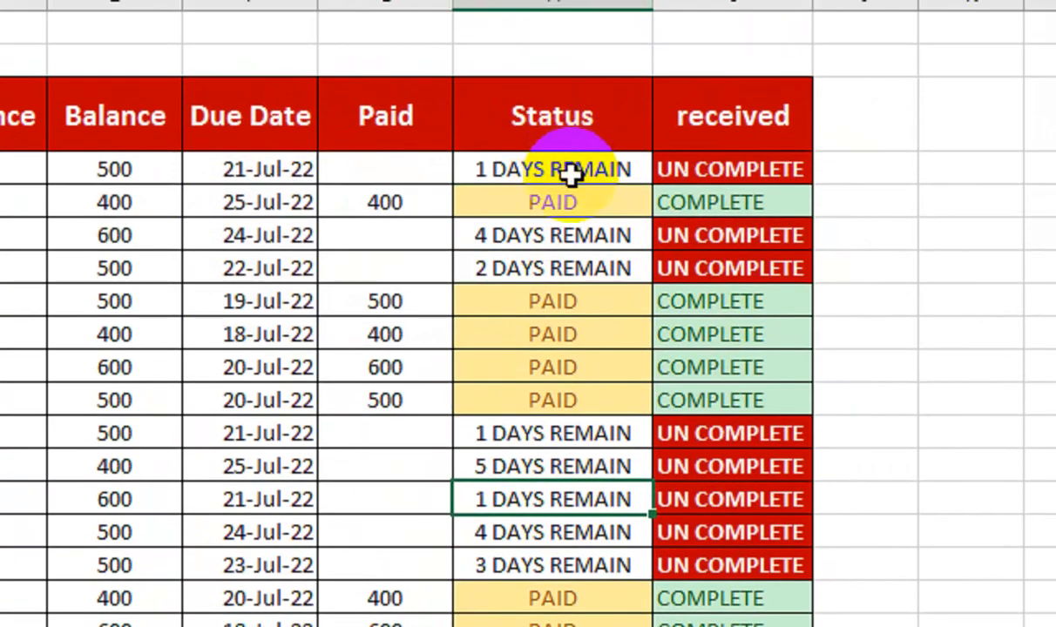
Step: Highlight Status cells in H4:H18 that contain the text REMAIN with Light Red Fill with Dark Red Text
drag(570, 139, 555, 626)
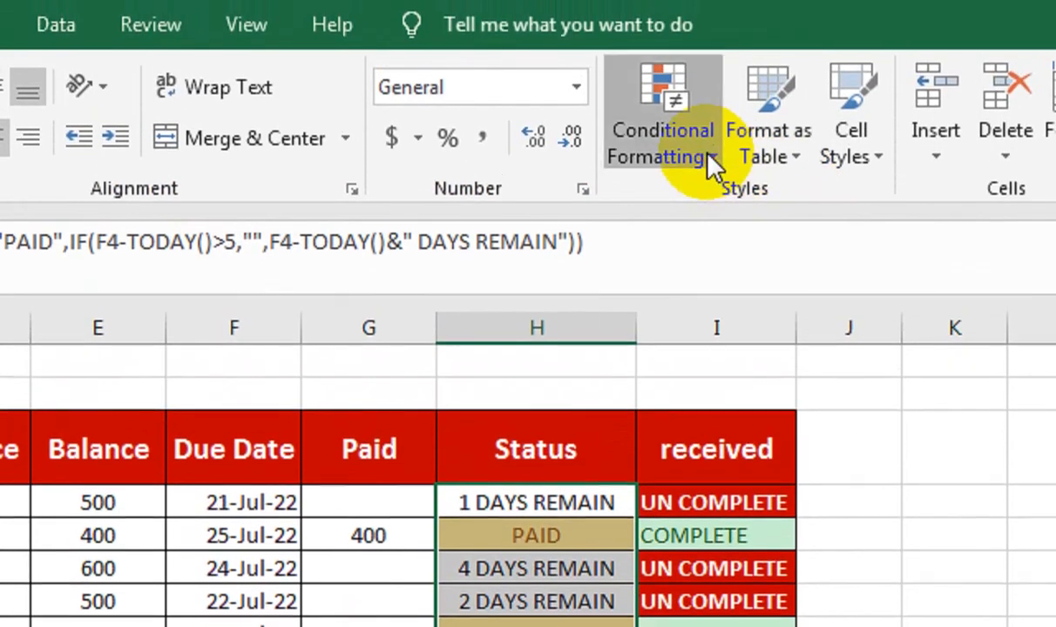
click(713, 161)
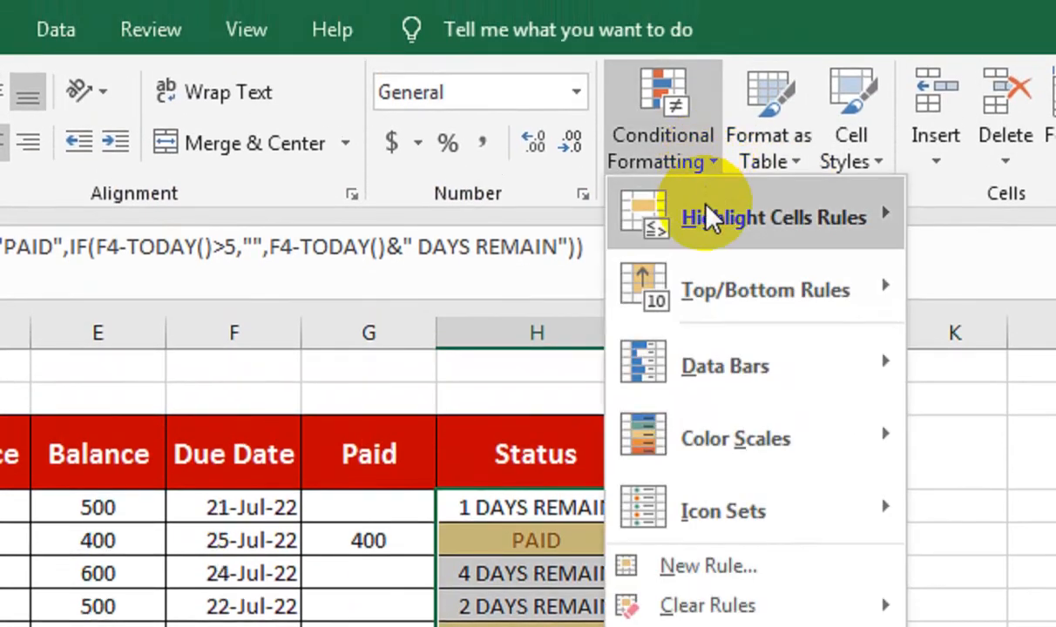
mouse_move(707, 211)
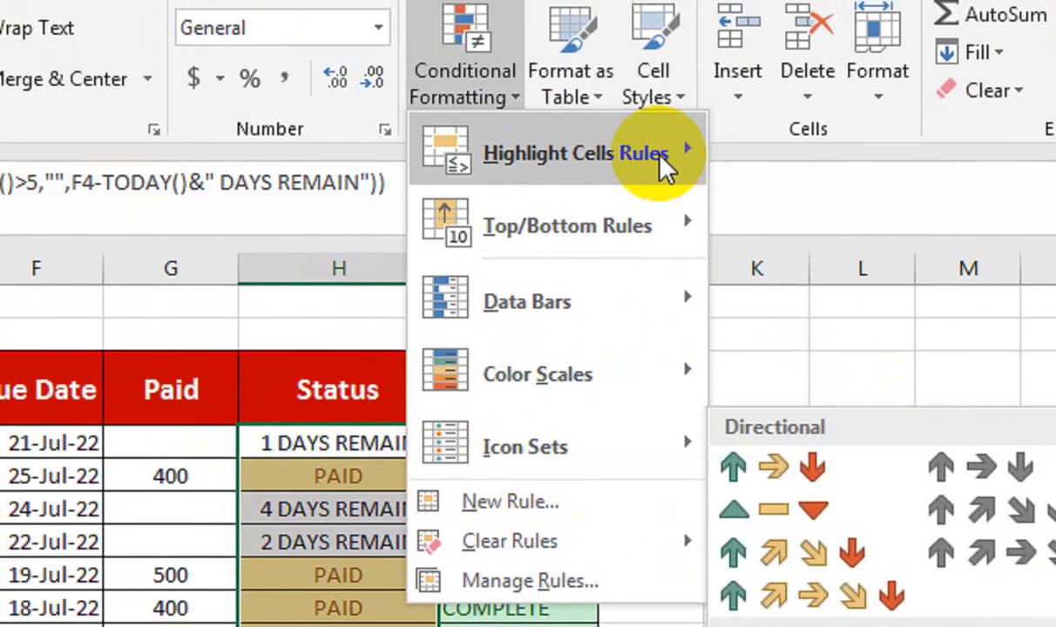
mouse_move(641, 146)
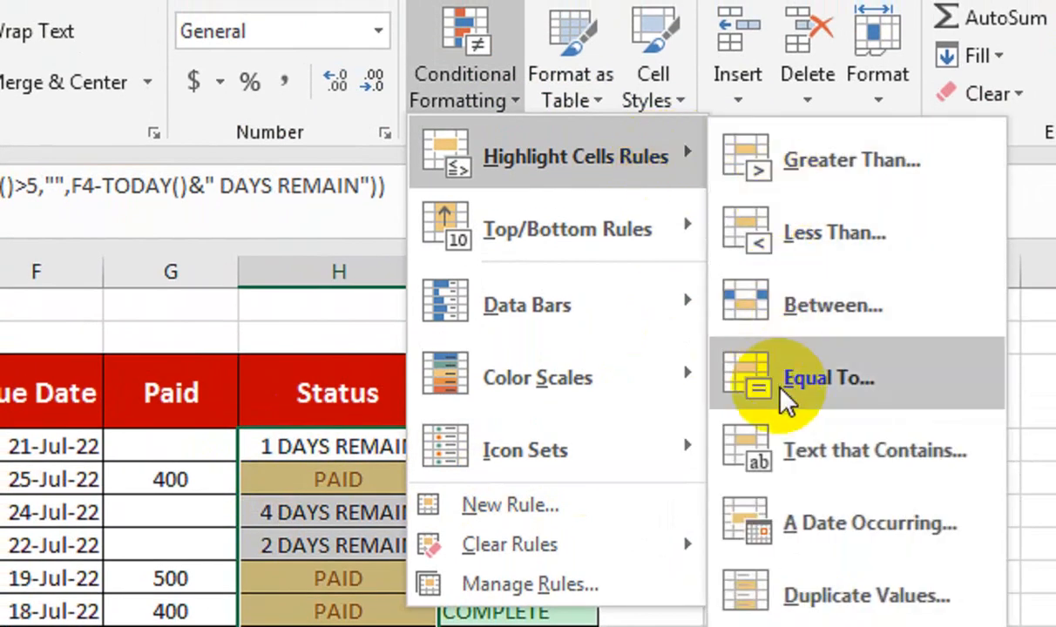
click(784, 461)
drag(357, 342, 525, 217)
text(RE)
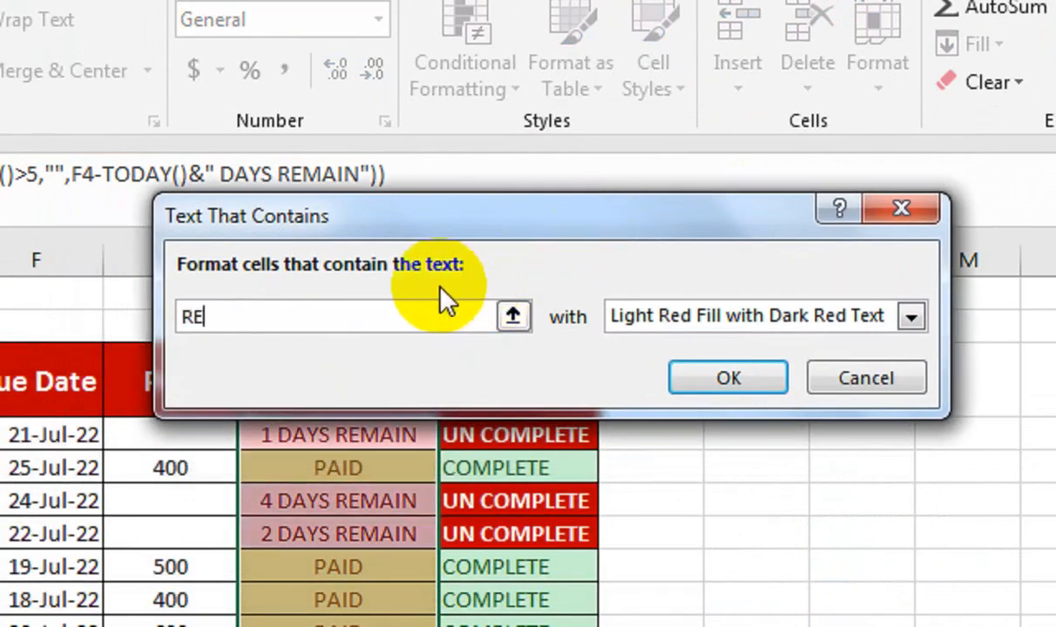
text(MAIN)
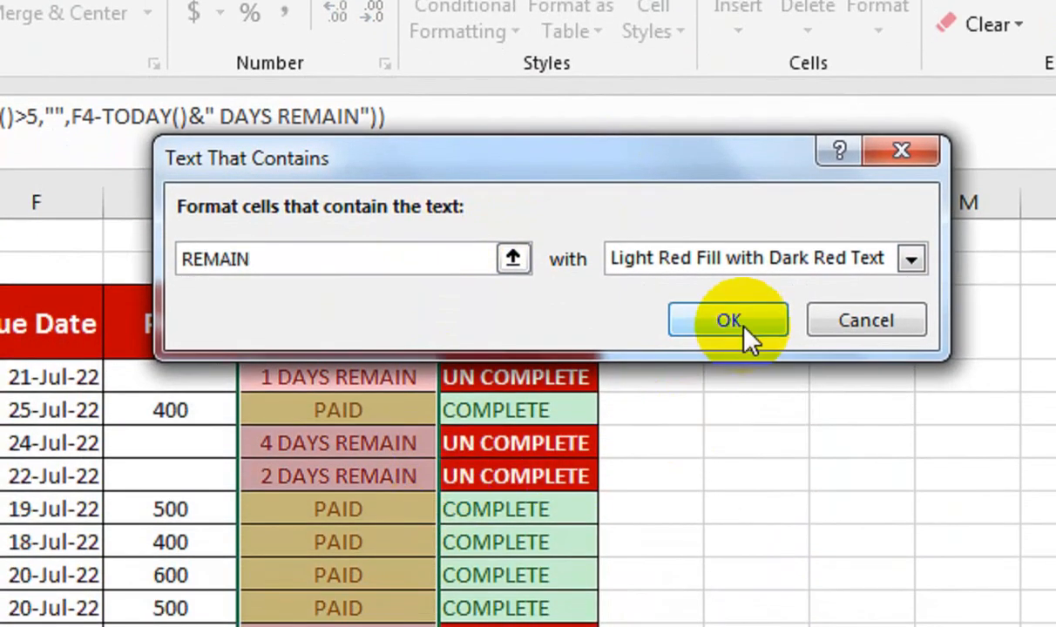
click(728, 377)
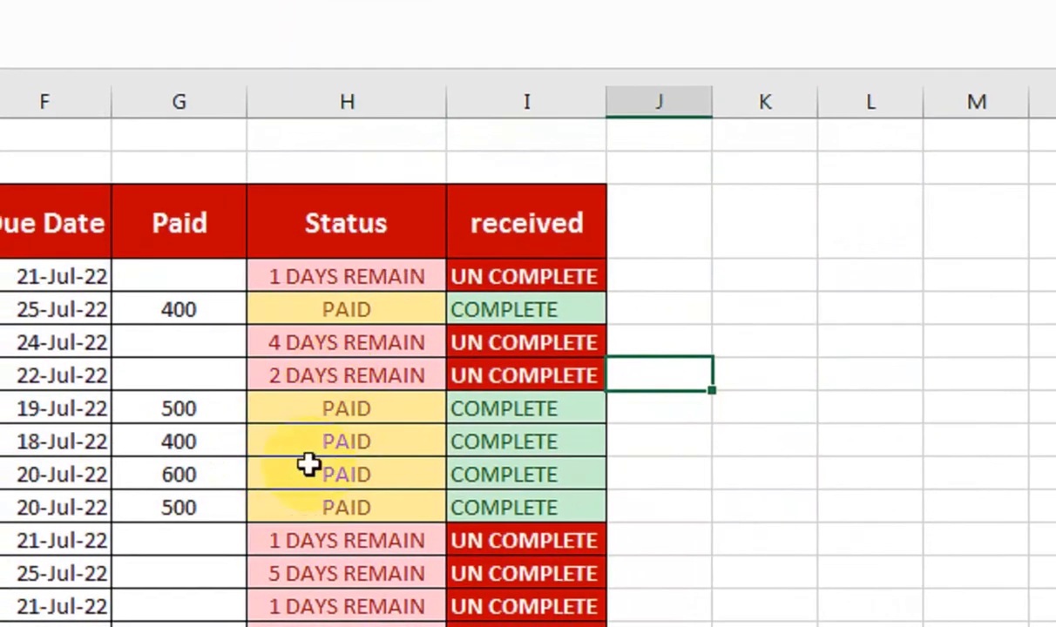